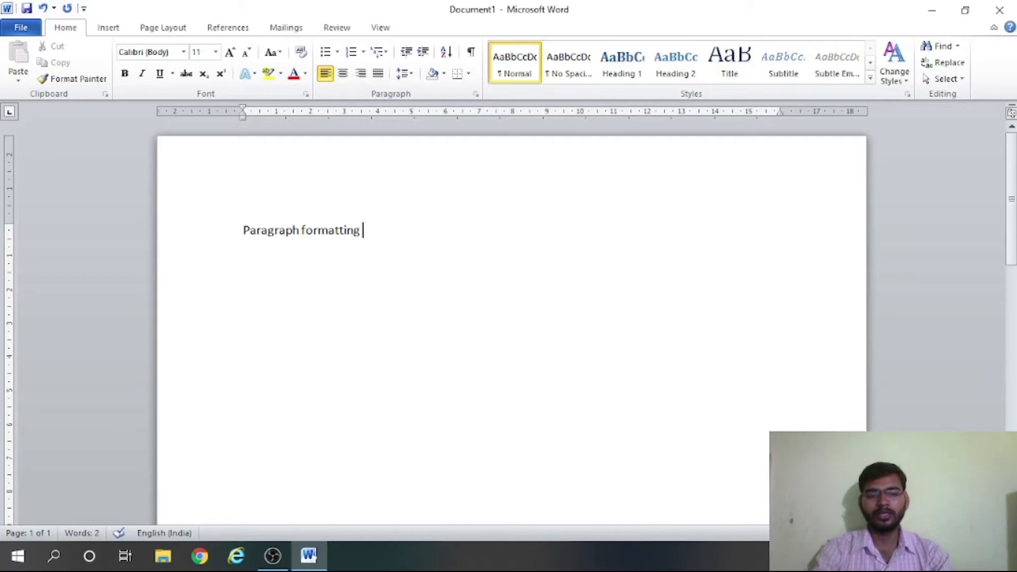
# Start a new line after the heading "Paragraph formatting" and enlarge all the text to 28 points.
pyautogui.press('Return')
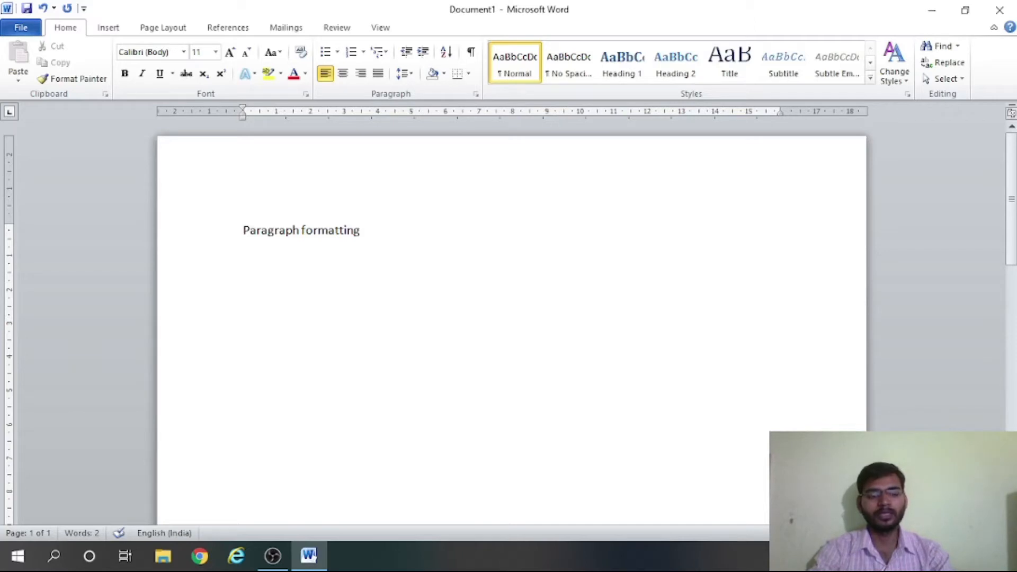
pyautogui.hotkey('ctrl', 'a')
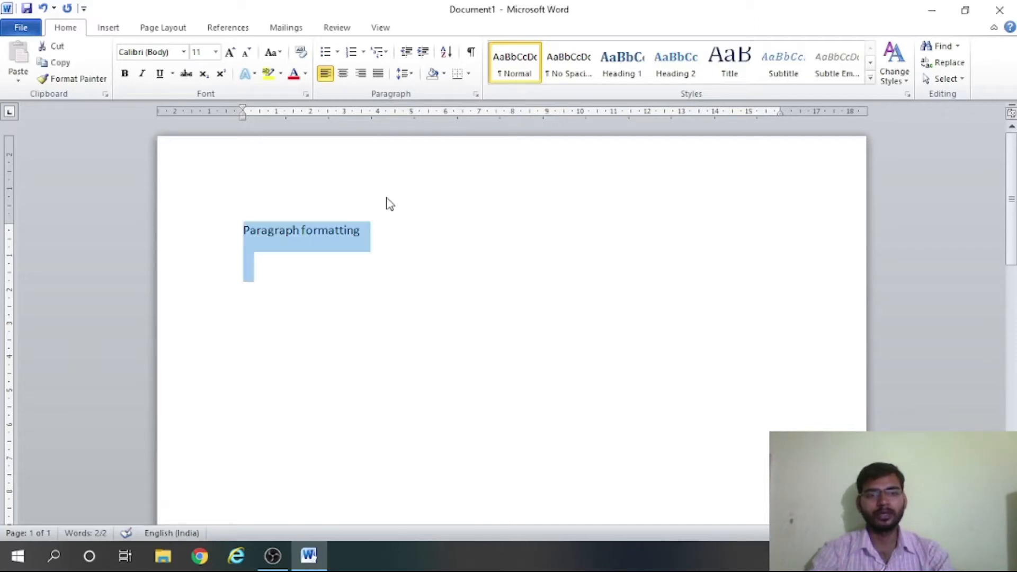
pyautogui.click(230, 53)
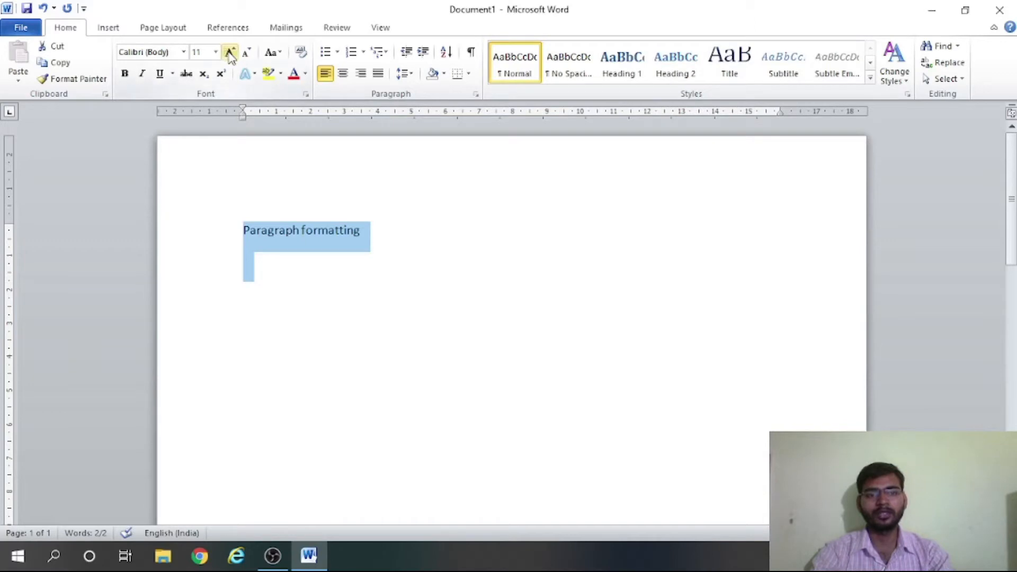
pyautogui.click(229, 54)
pyautogui.click(230, 54)
pyautogui.click(230, 54)
pyautogui.click(231, 55)
pyautogui.click(230, 56)
pyautogui.click(231, 56)
pyautogui.click(231, 56)
pyautogui.click(231, 56)
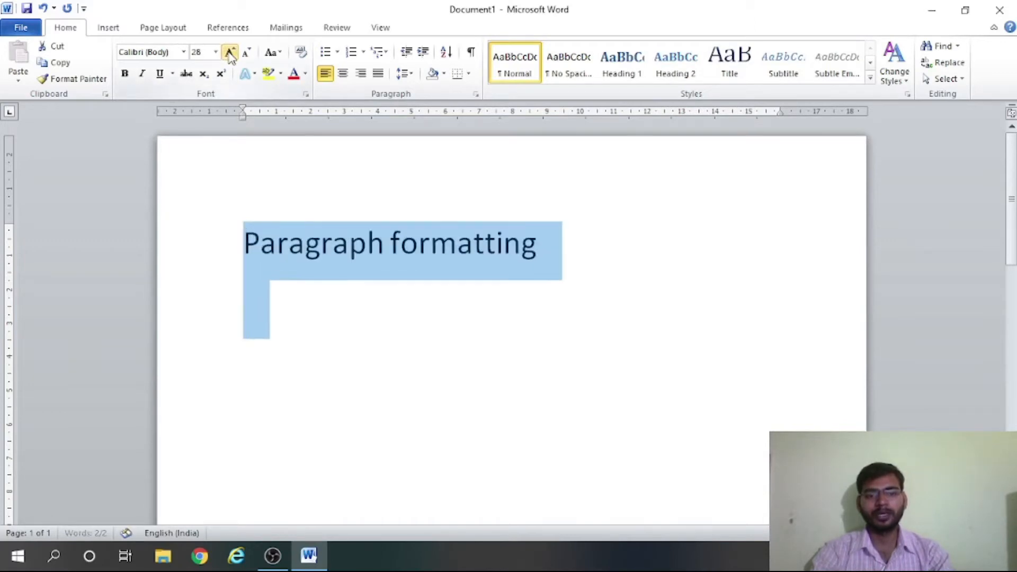
pyautogui.click(604, 245)
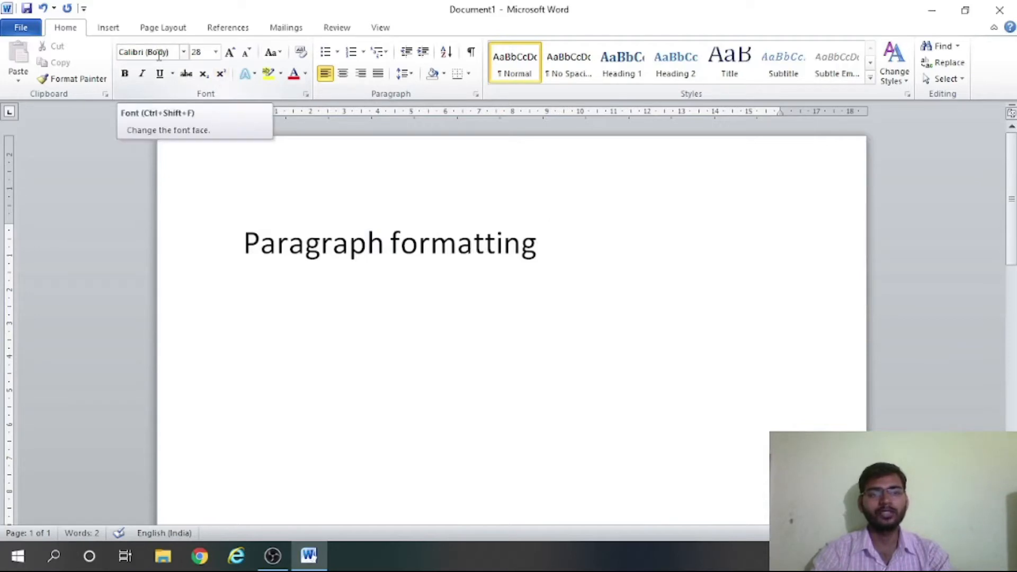
# Enlarge the heading "Paragraph formatting" to 48 points and enter 8765 on the line below it.
pyautogui.tripleClick(340, 249)
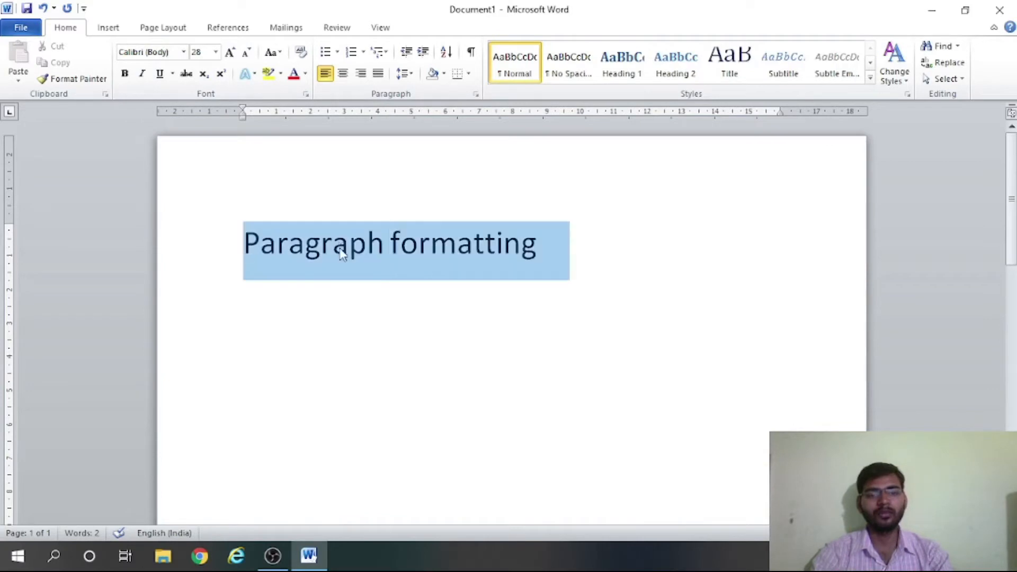
pyautogui.click(184, 51)
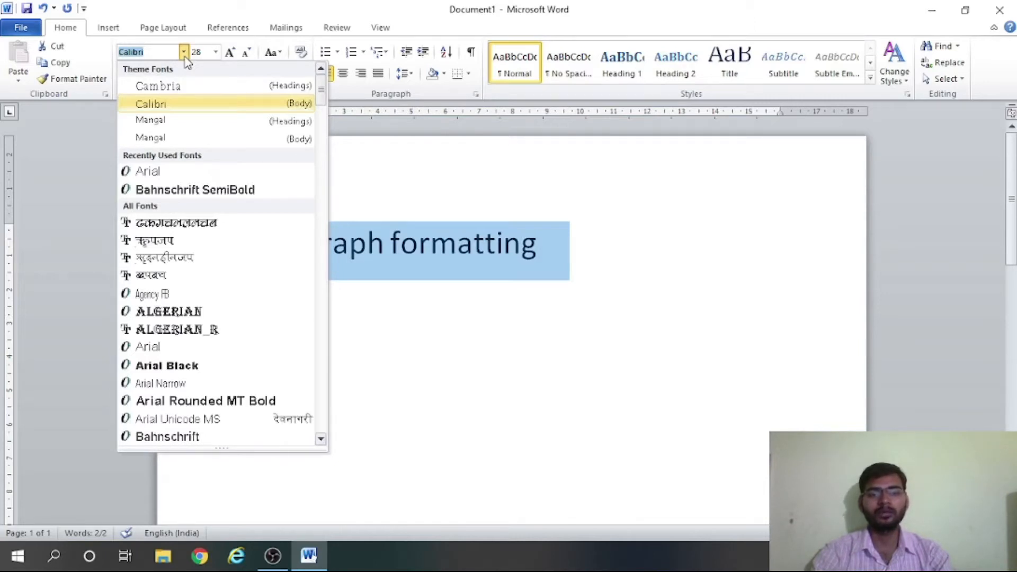
pyautogui.click(184, 51)
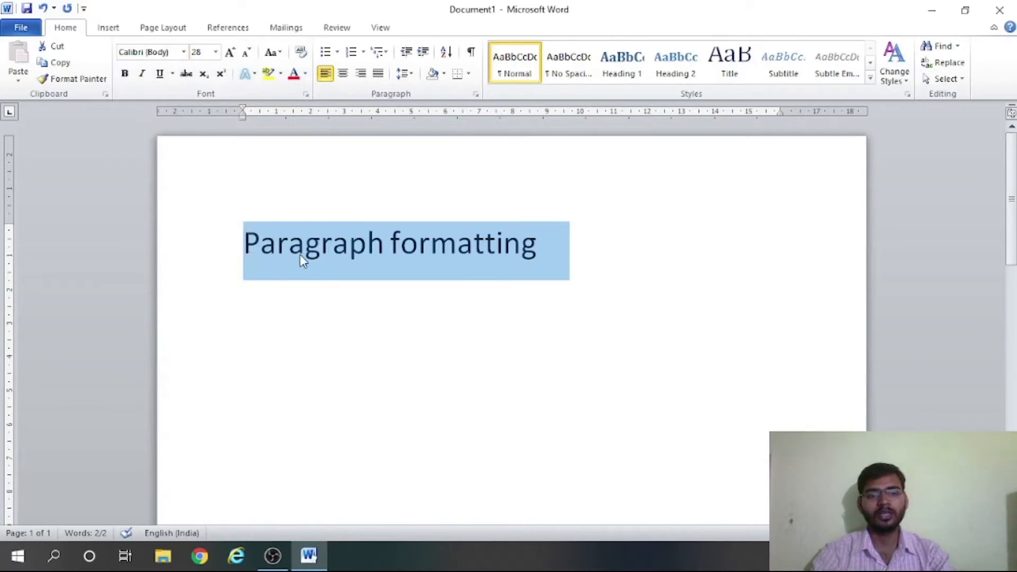
pyautogui.click(230, 52)
pyautogui.click(230, 52)
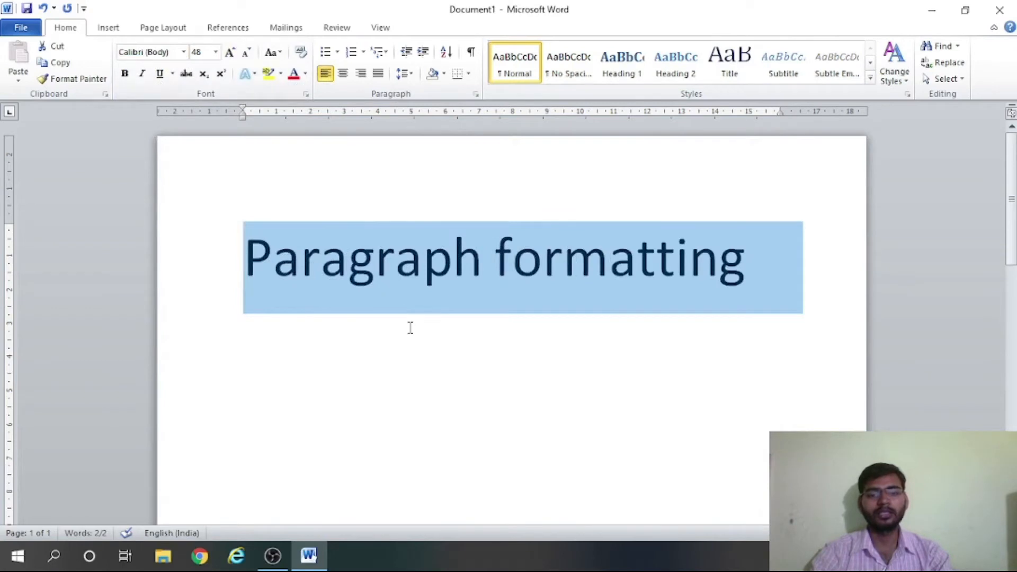
pyautogui.click(410, 328)
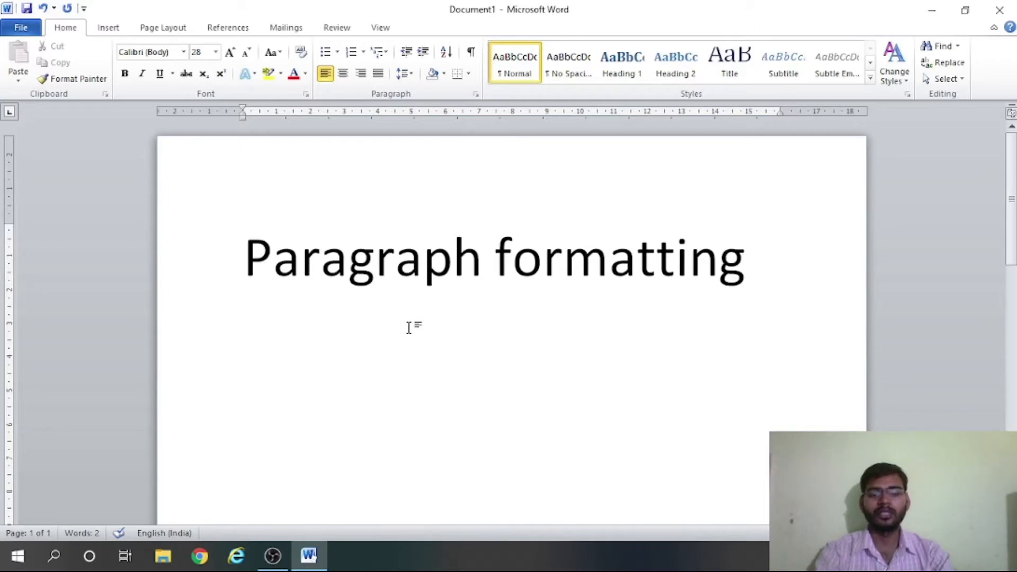
pyautogui.write('8765')
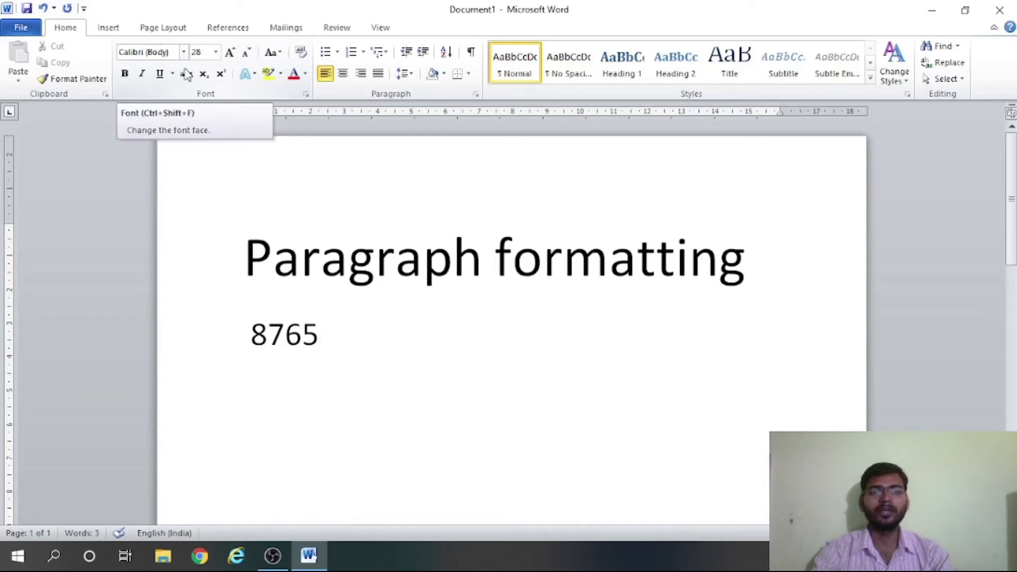
# Replace the heading with placeholder paragraphs generated by the formula =rand(2,2).
pyautogui.click(423, 257)
pyautogui.tripleClick(416, 265)
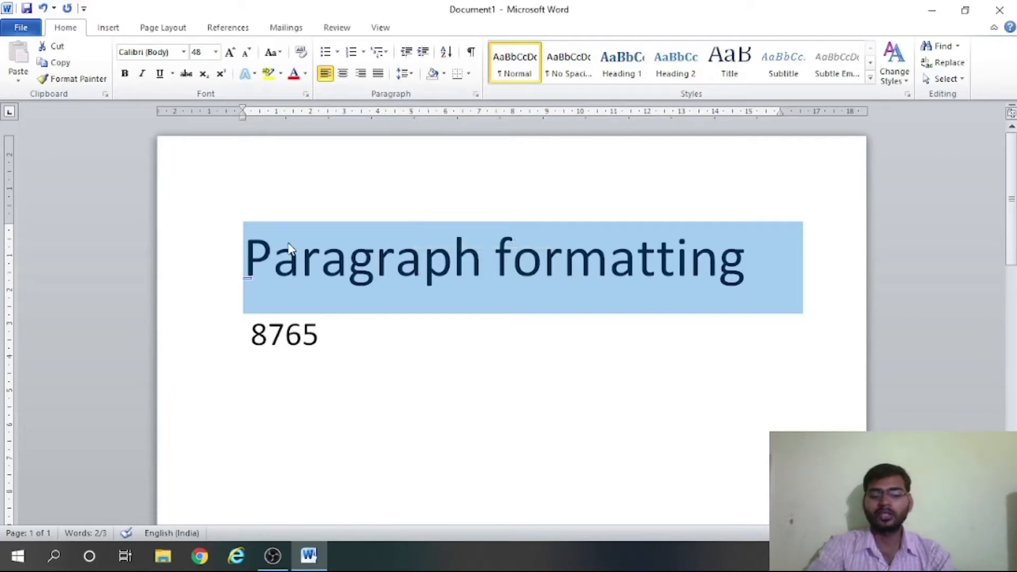
pyautogui.write('=')
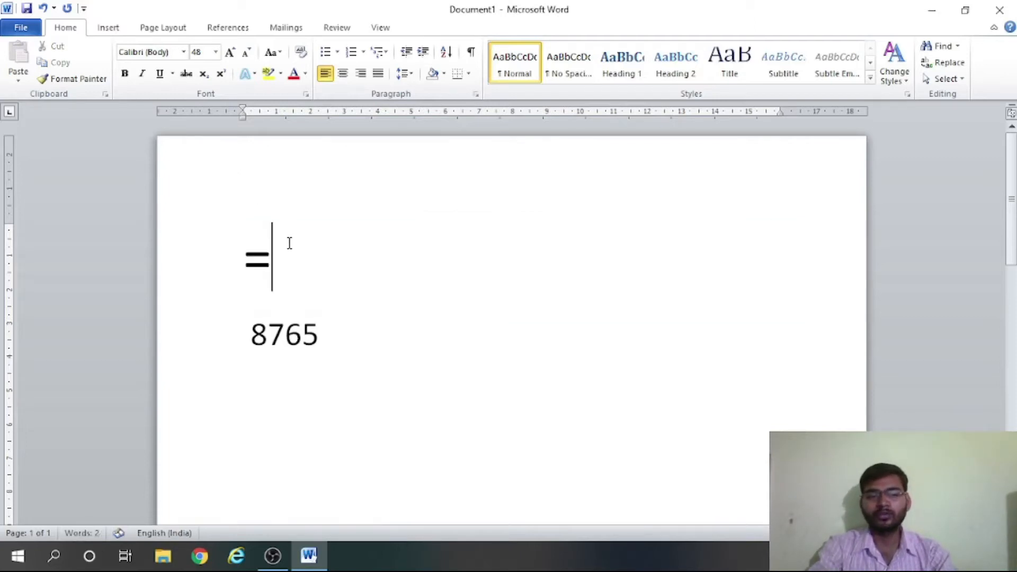
pyautogui.write('ran')
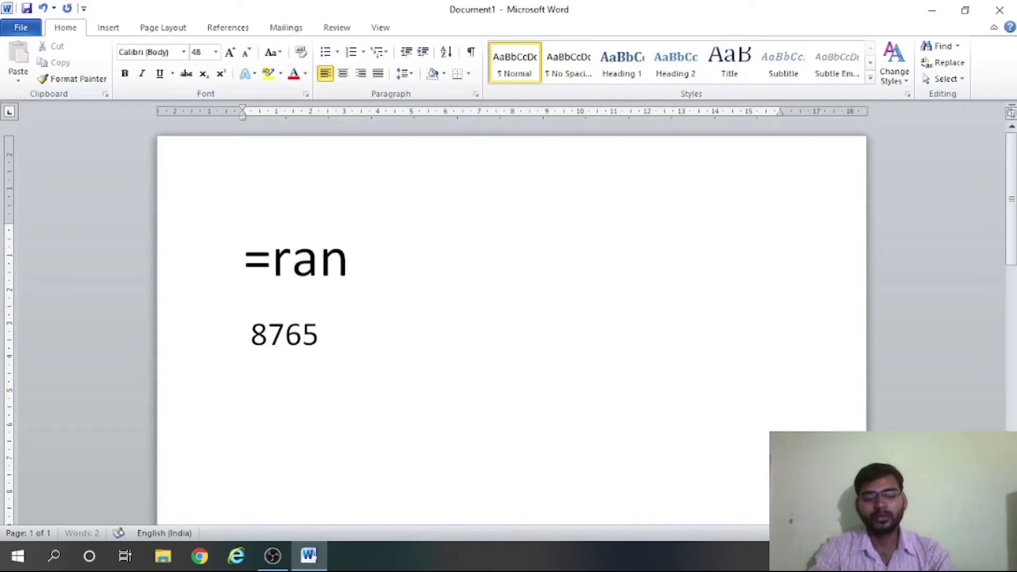
pyautogui.write('d()')
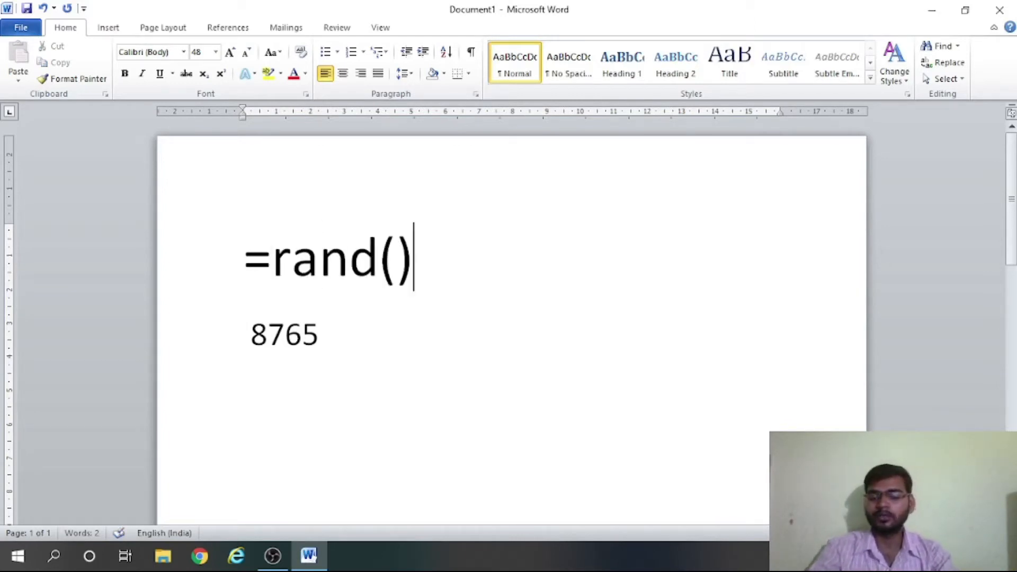
pyautogui.press('Left')
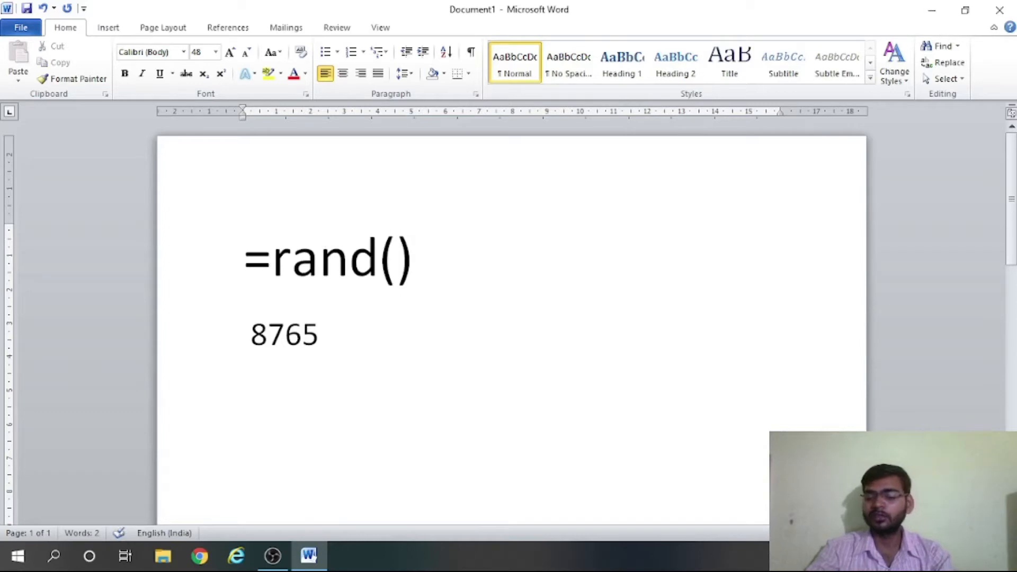
pyautogui.write(',')
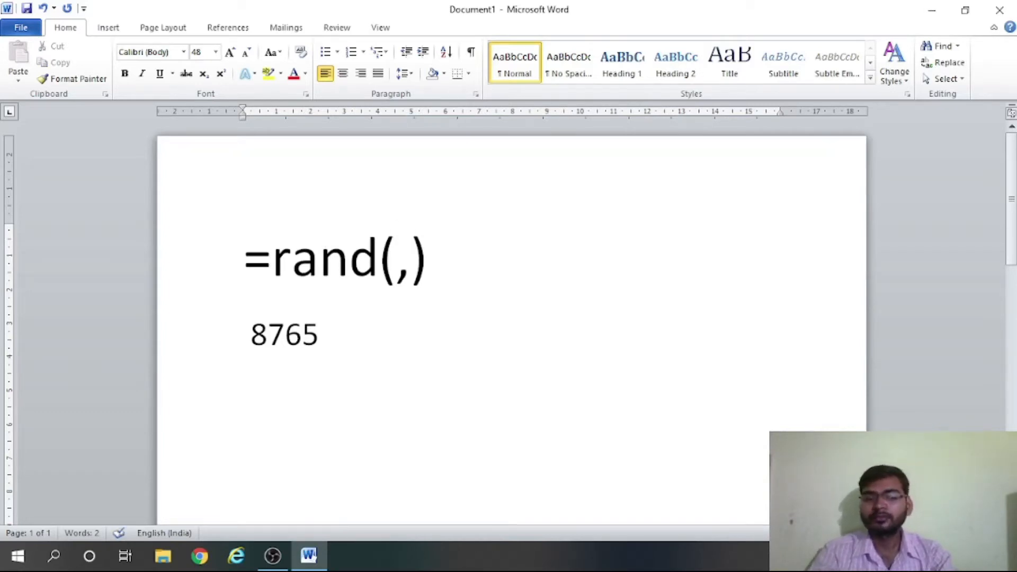
pyautogui.write('2')
pyautogui.press('Left')
pyautogui.press('Left')
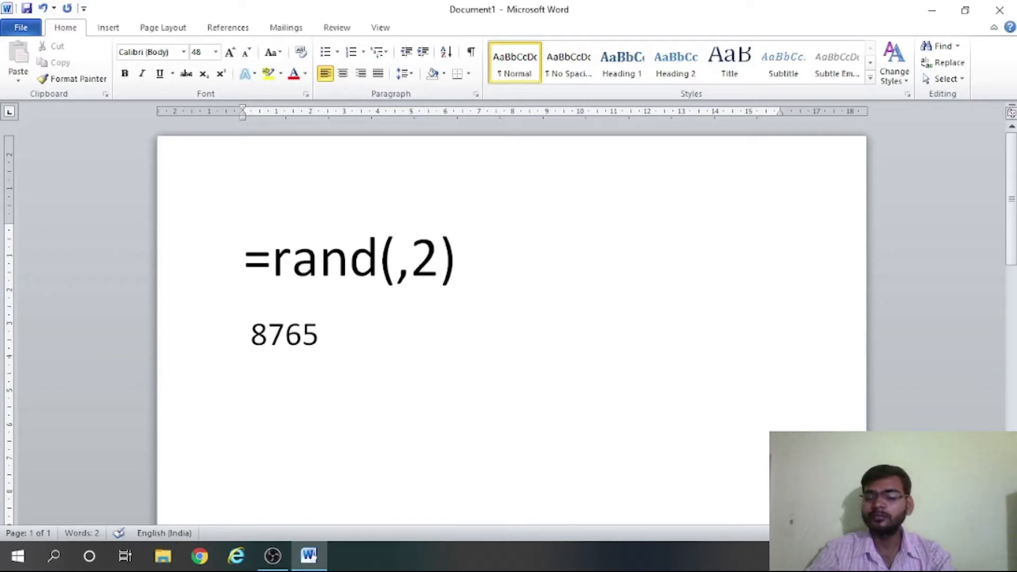
pyautogui.write('2')
pyautogui.press('Right')
pyautogui.press('Right')
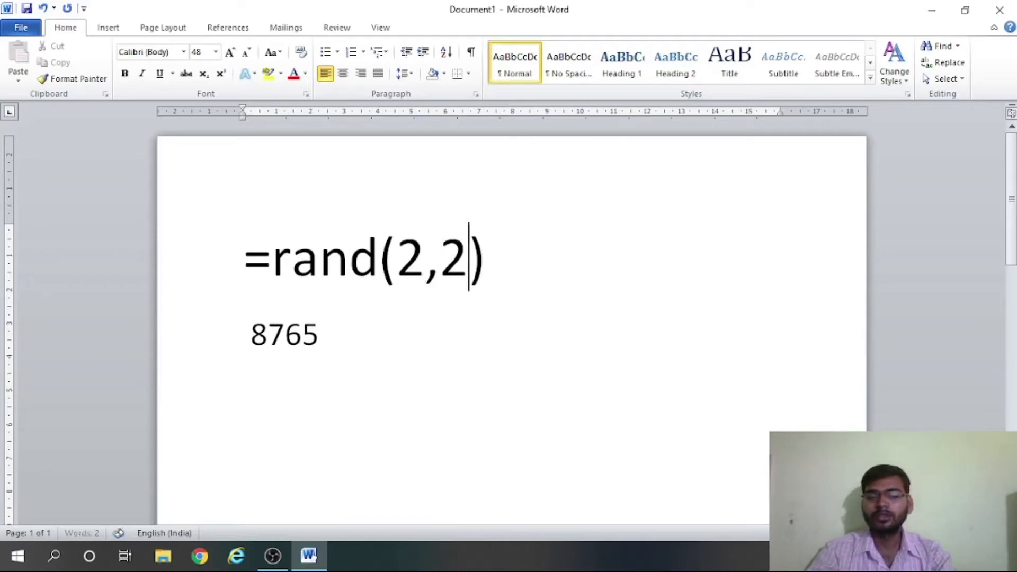
pyautogui.press('Right')
pyautogui.press('Return')
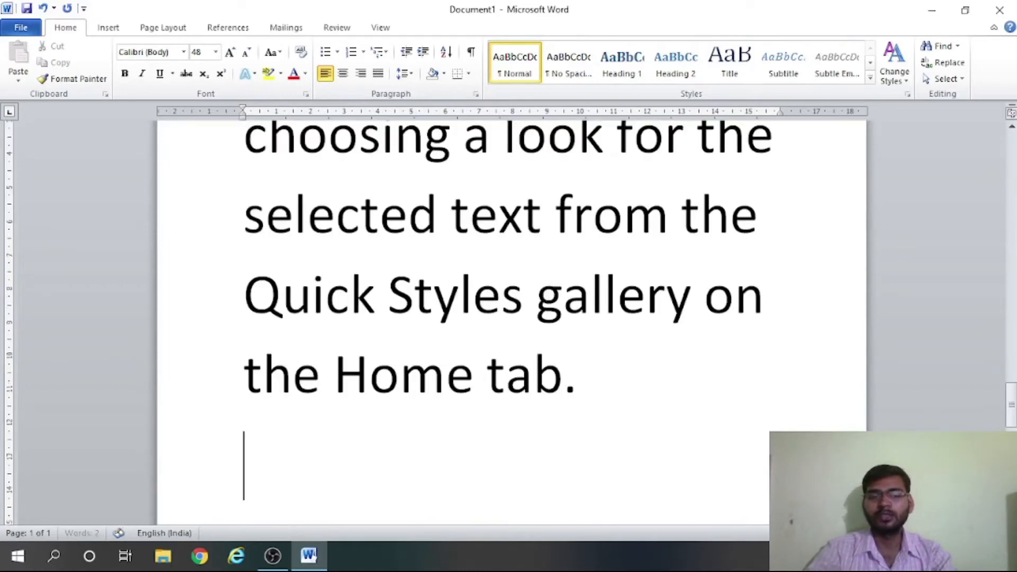
# Go back through the generated placeholder text to its first line.
pyautogui.press('Up')
pyautogui.press('Up')
pyautogui.press('Up')
pyautogui.press('Up')
pyautogui.press('Up')
pyautogui.press('Up')
pyautogui.press('Up')
pyautogui.press('Up')
pyautogui.press('Up')
pyautogui.press('Up')
pyautogui.press('Up')
pyautogui.press('Up')
pyautogui.press('Up')
pyautogui.press('Up')
pyautogui.press('Up')
pyautogui.press('Up')
pyautogui.press('Up')
pyautogui.press('Up')
pyautogui.press('Up')
pyautogui.press('Up')
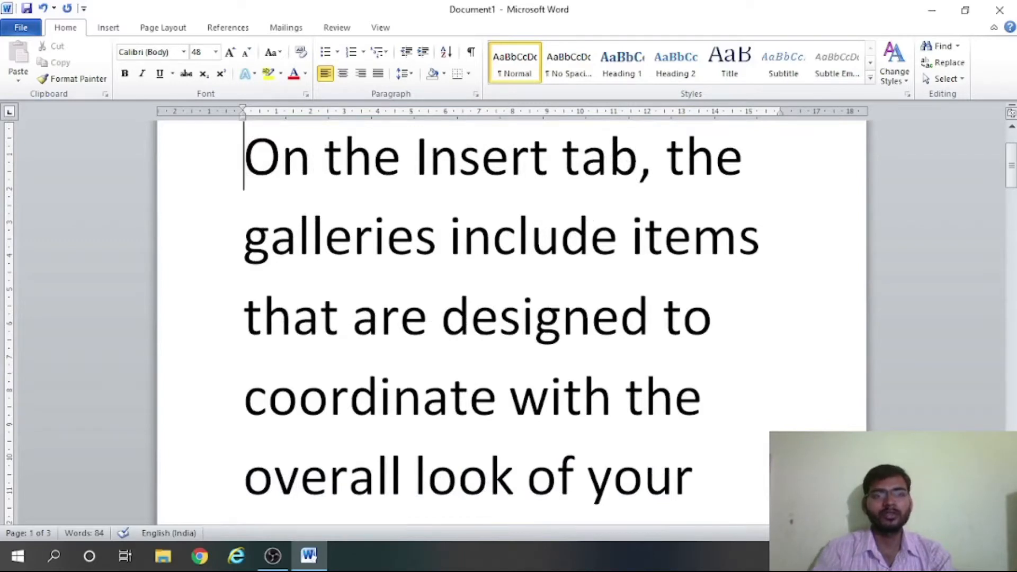
# Select all the text and preview the available fonts on it, from the theme fonts down to Kruti Dev 010.
pyautogui.hotkey('ctrl', 'a')
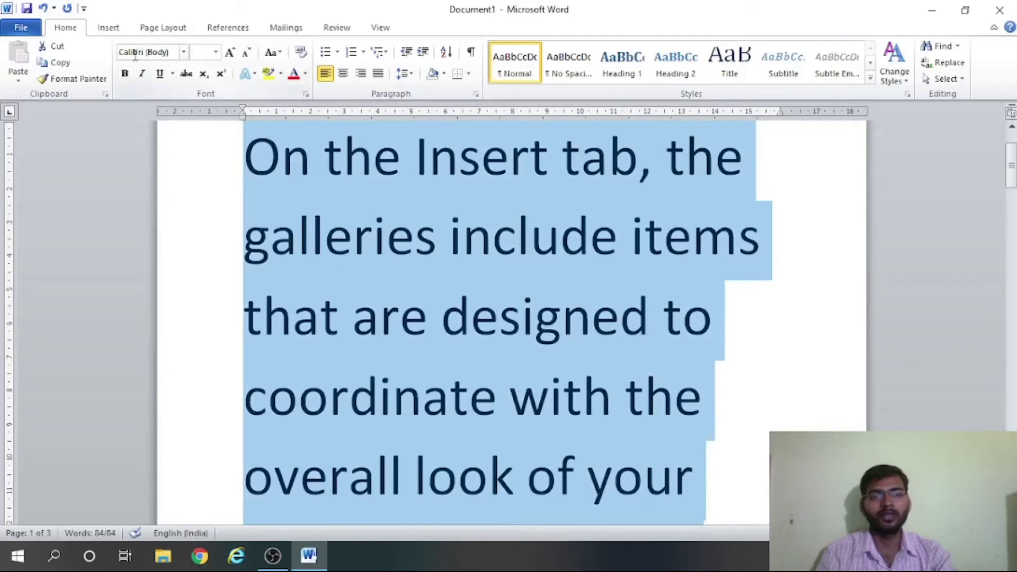
pyautogui.click(184, 53)
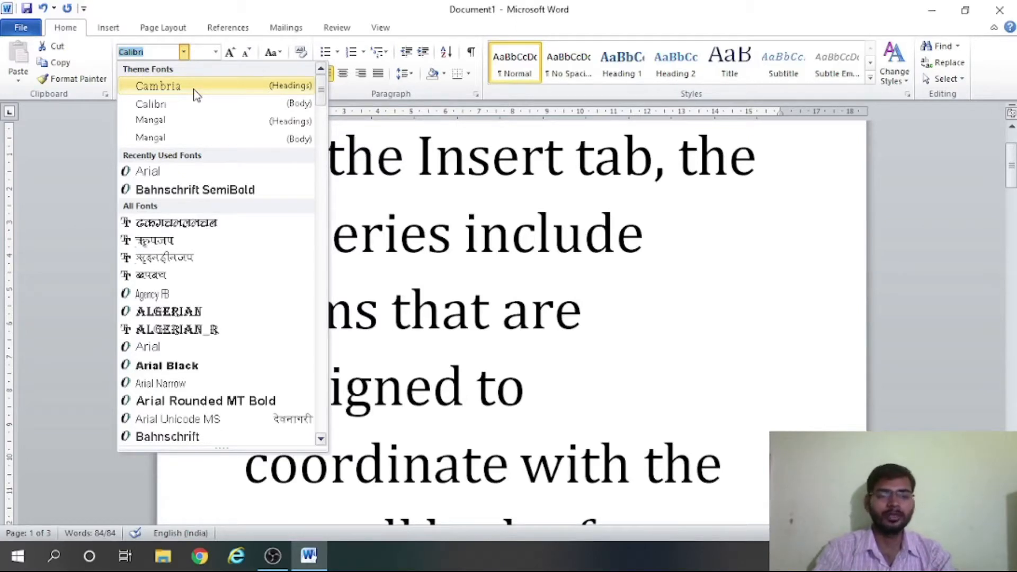
pyautogui.press('Down')
pyautogui.press('Down')
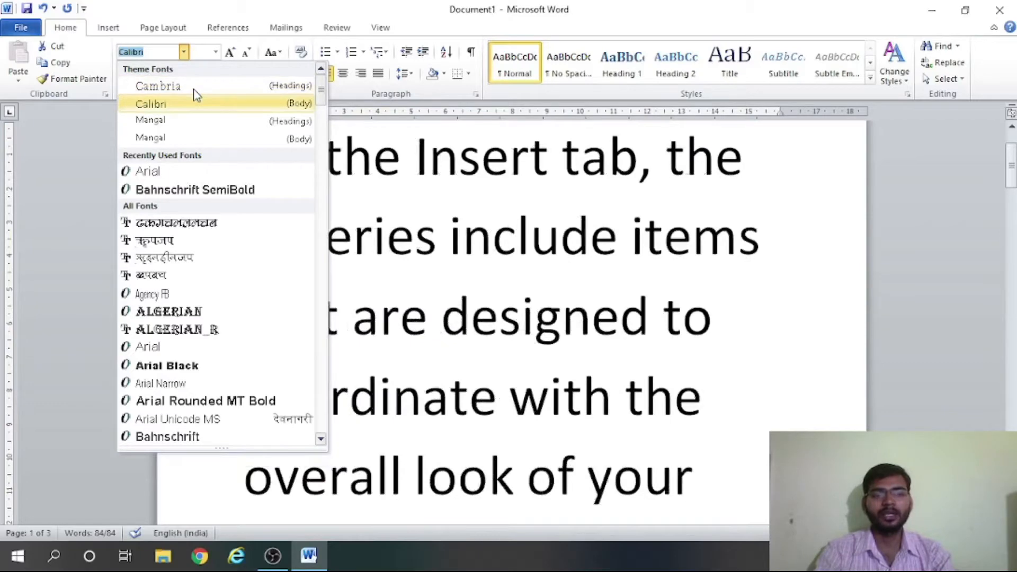
pyautogui.press('Down')
pyautogui.press('Down')
pyautogui.press('Down')
pyautogui.press('Down')
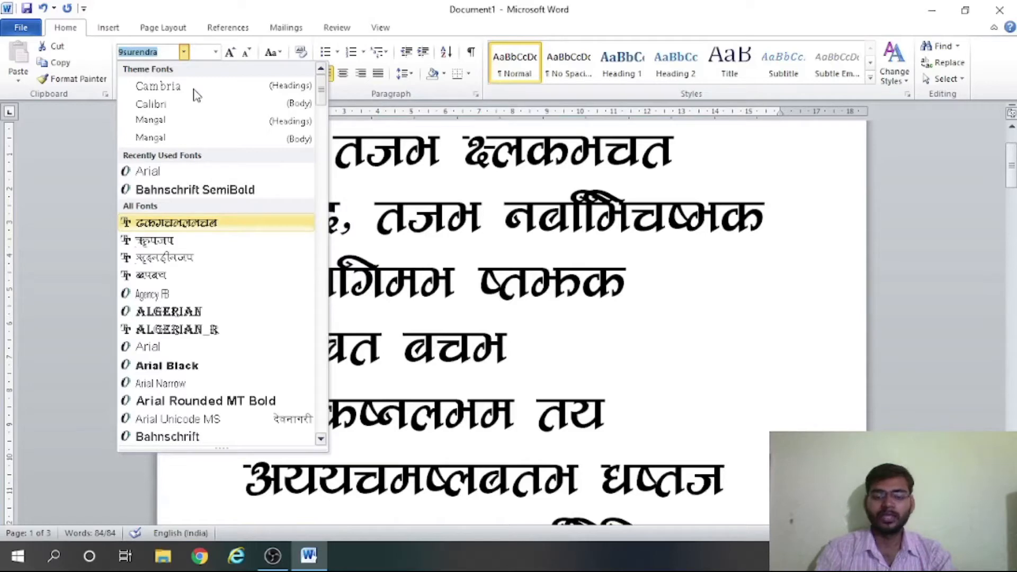
pyautogui.press('Down')
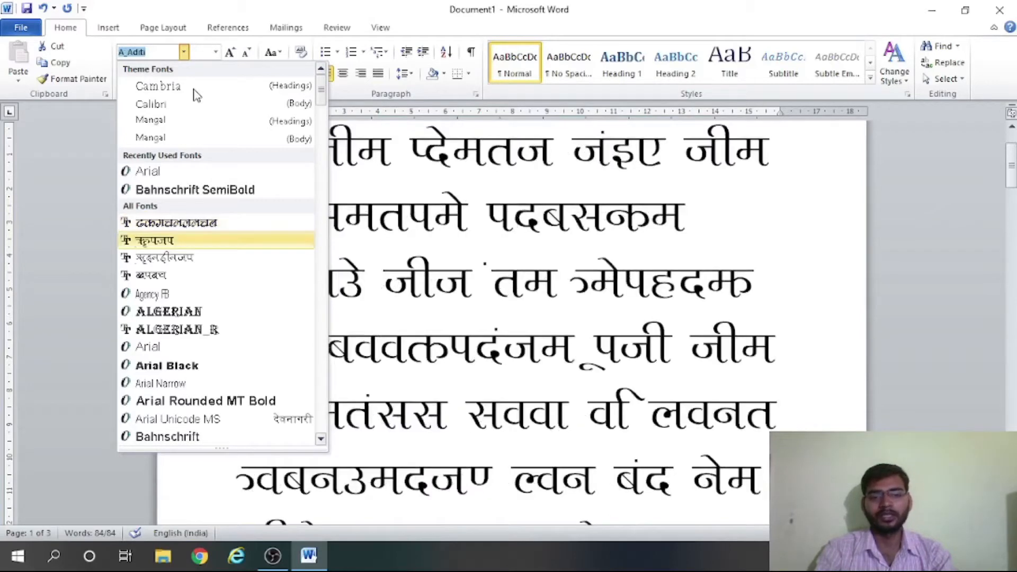
pyautogui.press('Down')
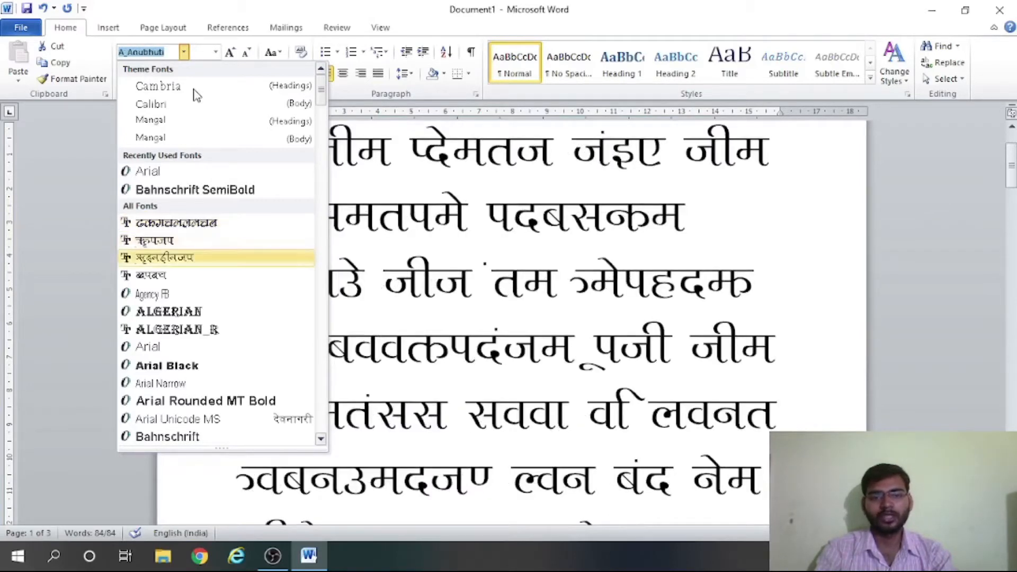
pyautogui.press('Down')
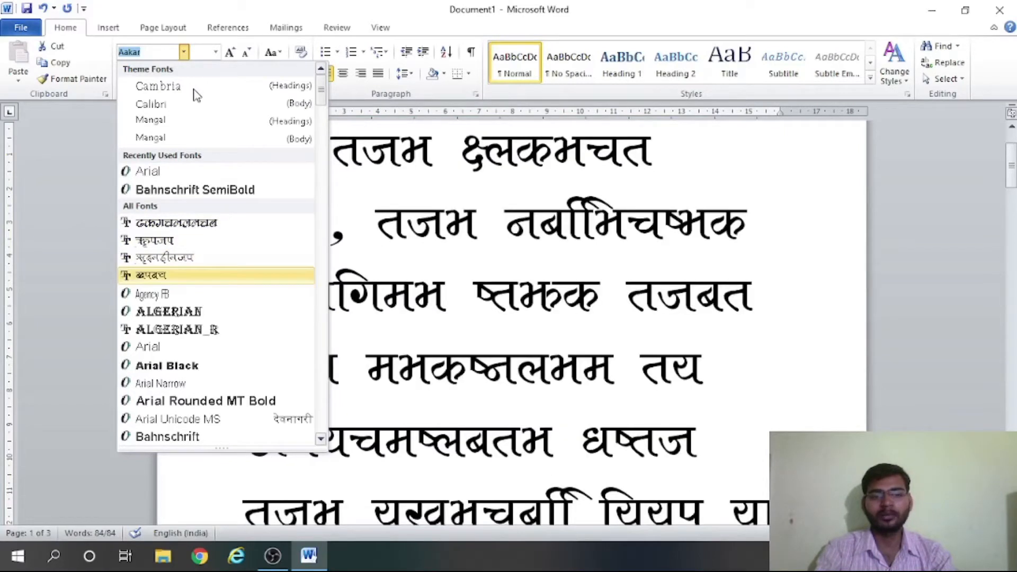
pyautogui.press('Down')
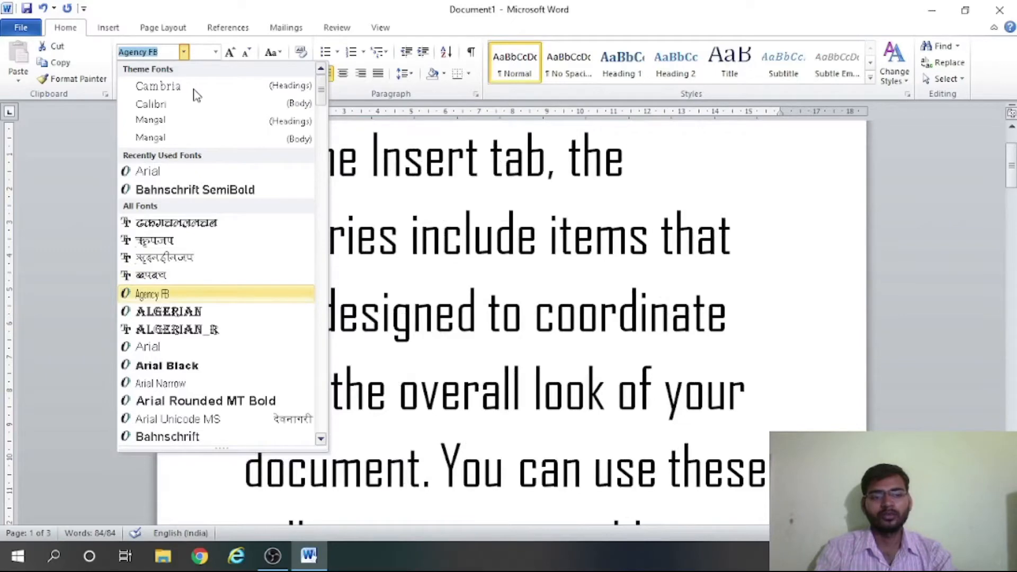
pyautogui.press('Down')
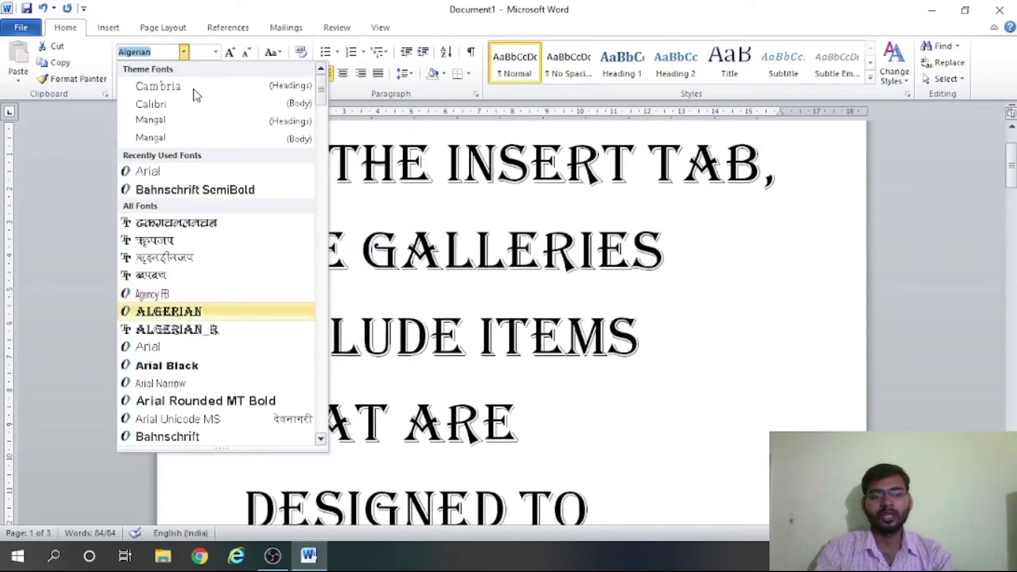
pyautogui.press('Up')
pyautogui.press('Down')
pyautogui.press('Down')
pyautogui.press('Down')
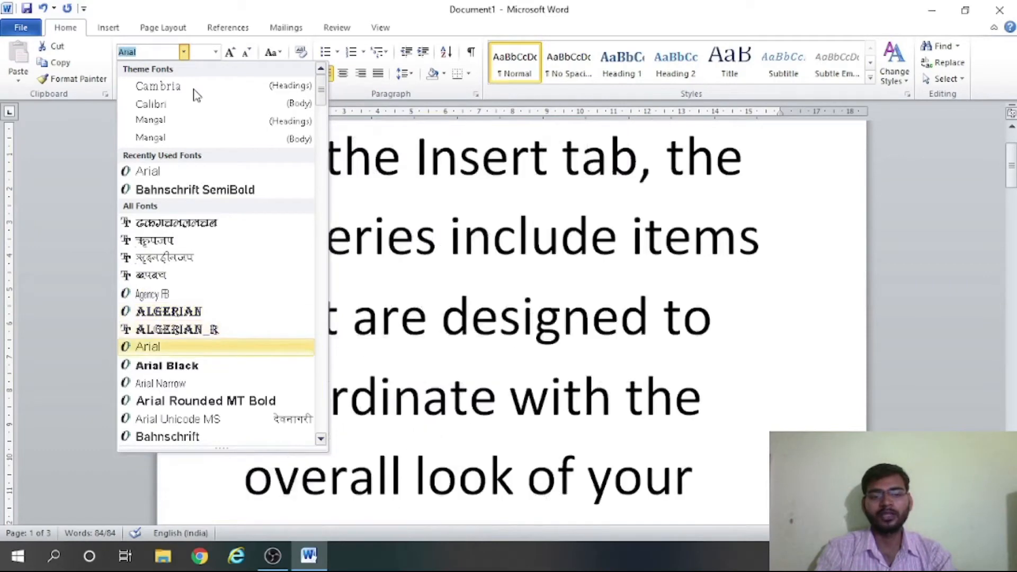
pyautogui.press('Down')
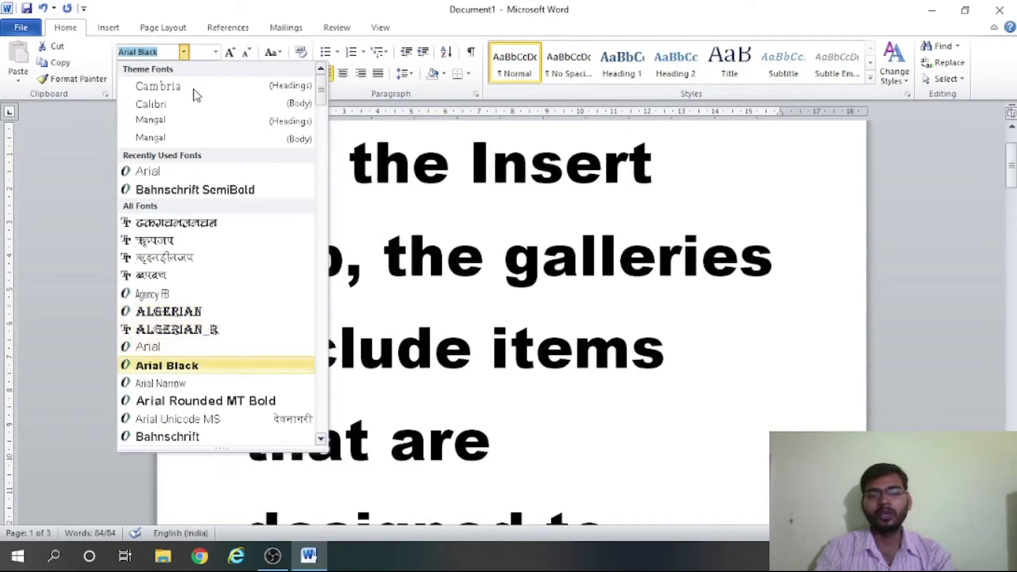
pyautogui.press('Down')
pyautogui.press('Down')
pyautogui.press('Down')
pyautogui.press('Down')
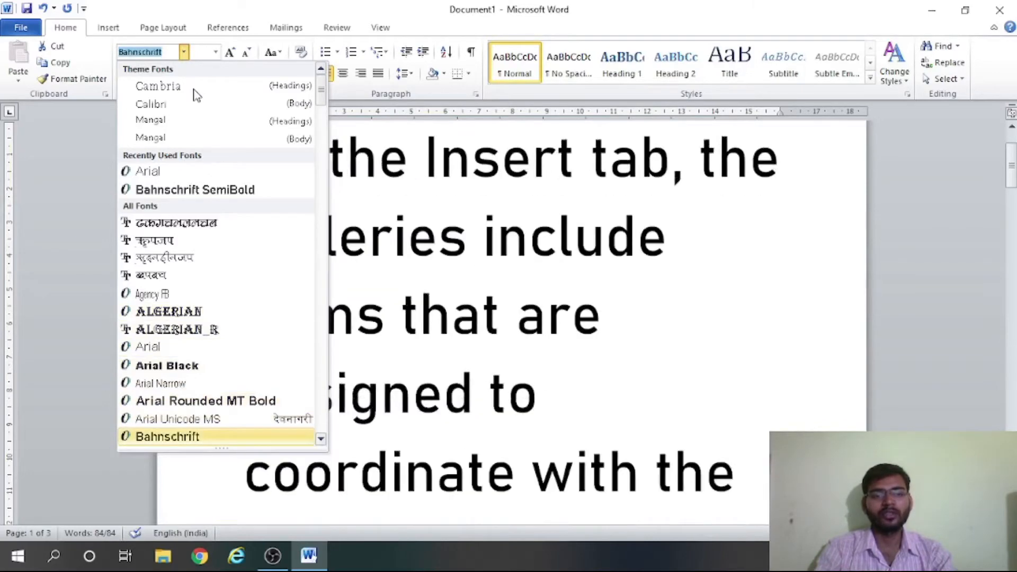
pyautogui.press('Down')
pyautogui.press('Down')
pyautogui.press('Down')
pyautogui.press('Down')
pyautogui.press('Down')
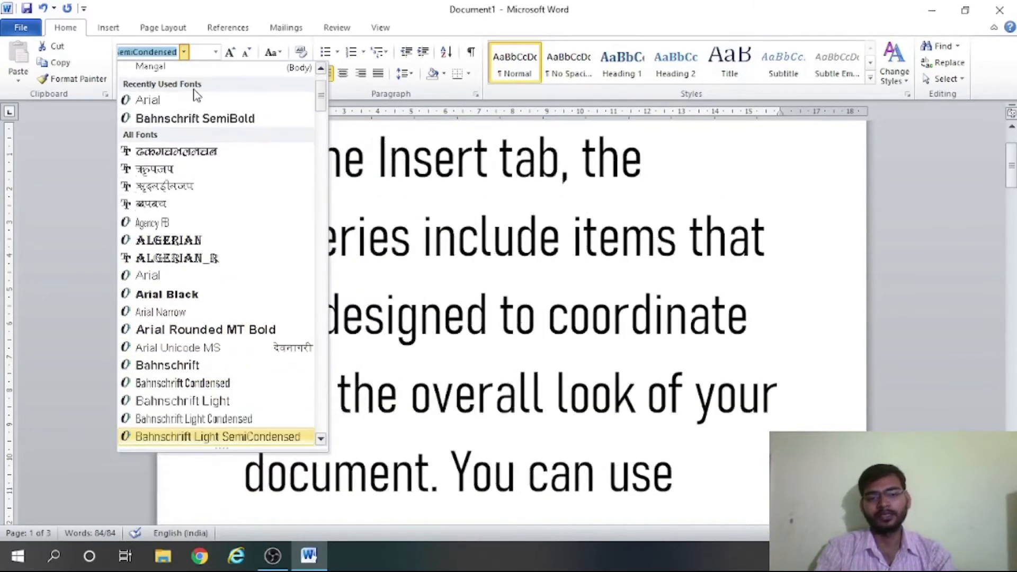
pyautogui.press('Down')
pyautogui.press('Down')
pyautogui.press('Down')
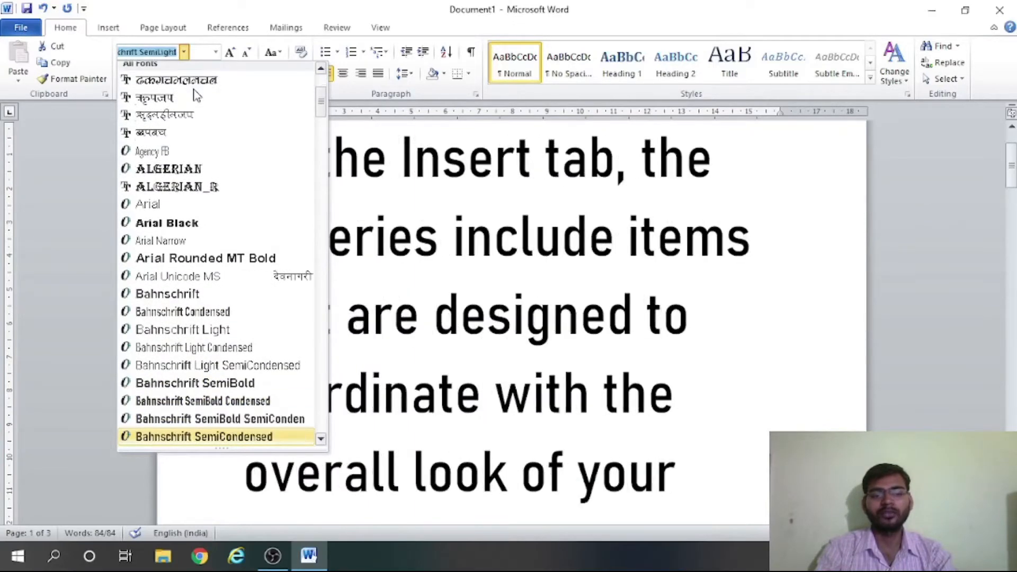
pyautogui.press('Down')
pyautogui.press('Down')
pyautogui.press('Down')
pyautogui.press('Down')
pyautogui.press('Down')
pyautogui.press('Down')
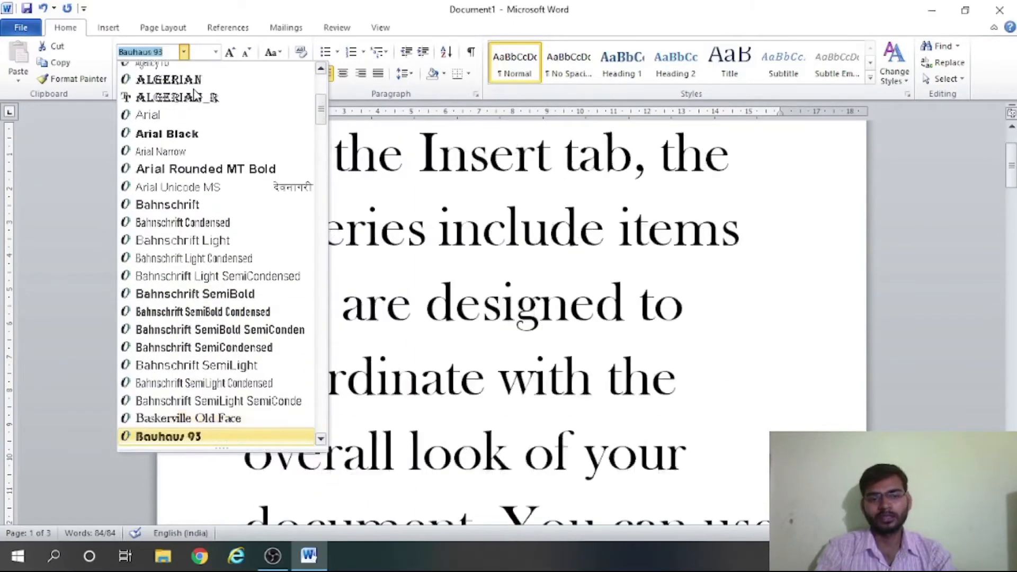
pyautogui.press('Down')
pyautogui.press('Down')
pyautogui.press('Down')
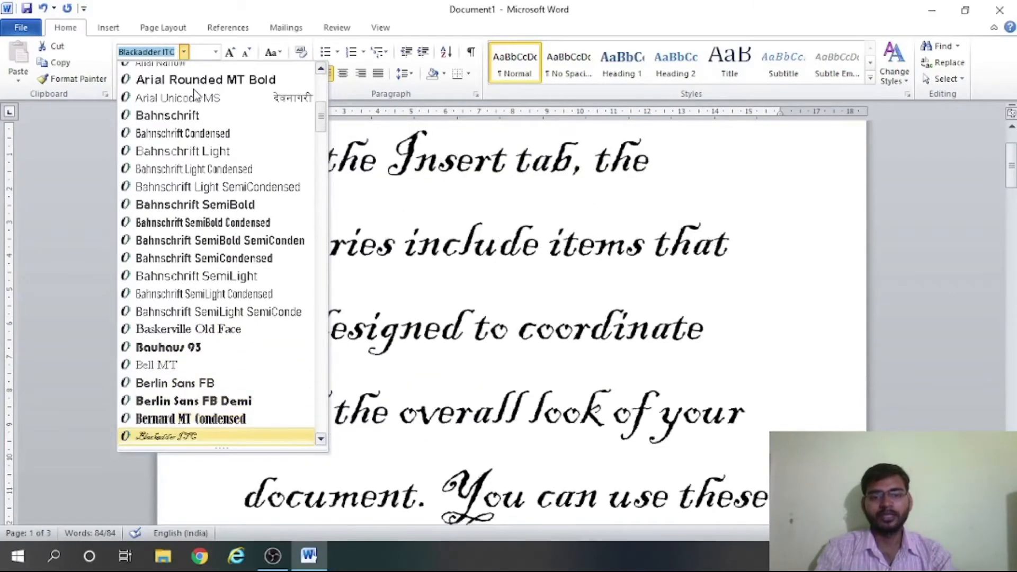
pyautogui.press('Down')
pyautogui.press('Down')
pyautogui.press('Down')
pyautogui.press('Down')
pyautogui.press('Down')
pyautogui.press('Down')
pyautogui.press('Down')
pyautogui.press('Down')
pyautogui.press('Down')
pyautogui.press('Down')
pyautogui.press('Down')
pyautogui.press('Down')
pyautogui.press('Down')
pyautogui.press('Down')
pyautogui.press('Down')
pyautogui.press('Down')
pyautogui.press('Down')
pyautogui.press('Down')
pyautogui.press('Down')
pyautogui.press('Down')
pyautogui.press('Down')
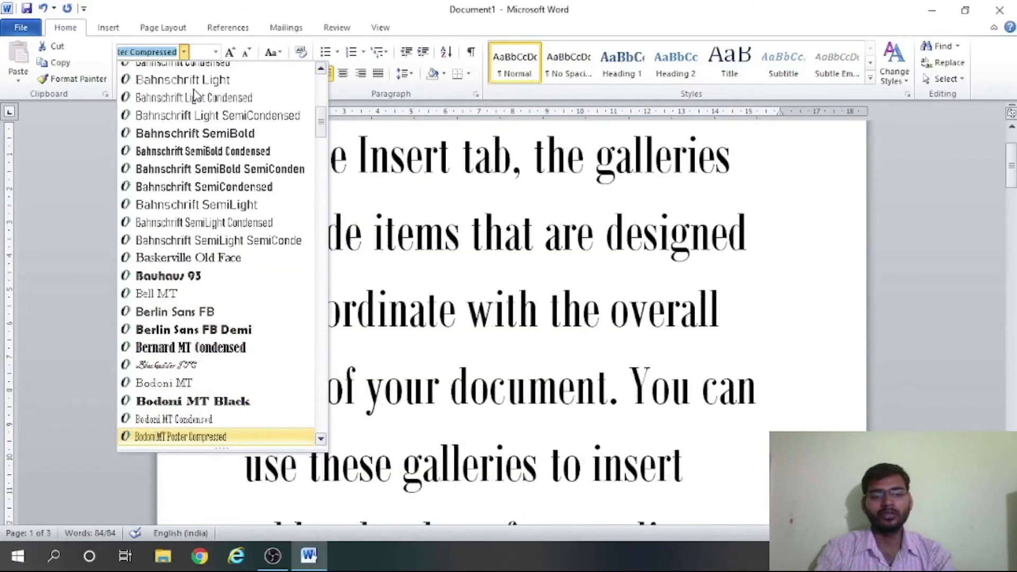
pyautogui.press('Down')
pyautogui.press('Down')
pyautogui.press('Down')
pyautogui.press('Down')
pyautogui.press('Down')
pyautogui.press('Down')
pyautogui.press('Down')
pyautogui.press('Down')
pyautogui.press('Down')
pyautogui.press('Down')
pyautogui.press('Down')
pyautogui.press('Down')
pyautogui.press('Down')
pyautogui.press('Down')
pyautogui.press('Down')
pyautogui.press('Down')
pyautogui.press('Down')
pyautogui.press('Down')
pyautogui.press('Down')
pyautogui.press('Down')
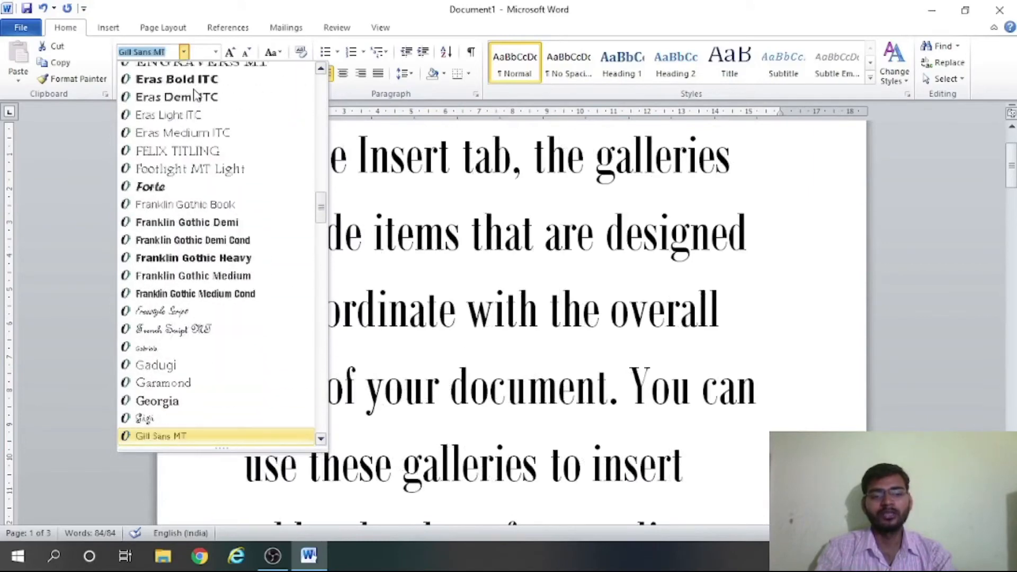
pyautogui.press('Down')
pyautogui.press('Up')
pyautogui.press('Up')
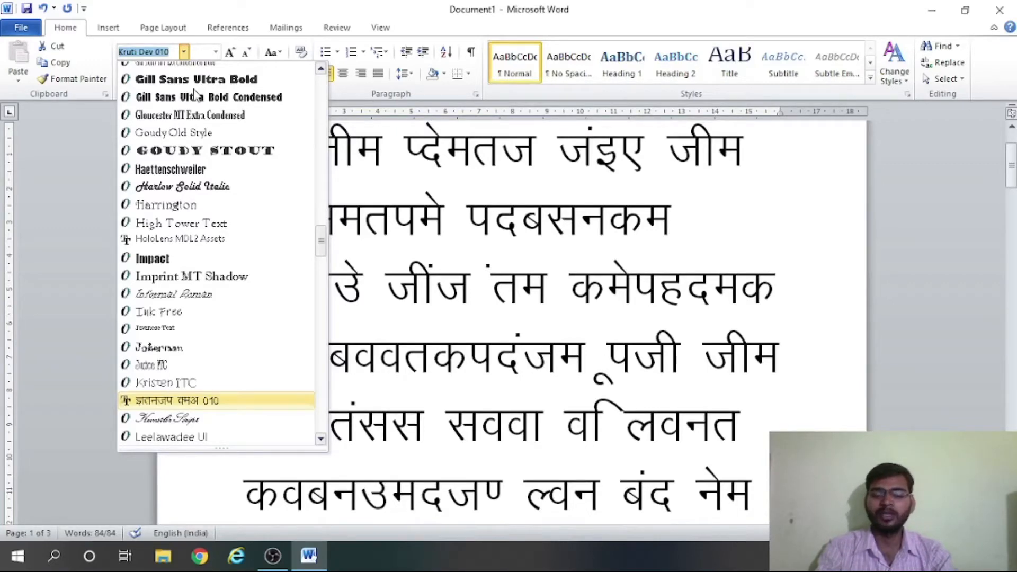
# Apply the Footlight MT Light font to all the text.
pyautogui.press('Up')
pyautogui.press('Up')
pyautogui.press('Up')
pyautogui.press('Up')
pyautogui.press('Up')
pyautogui.press('Up')
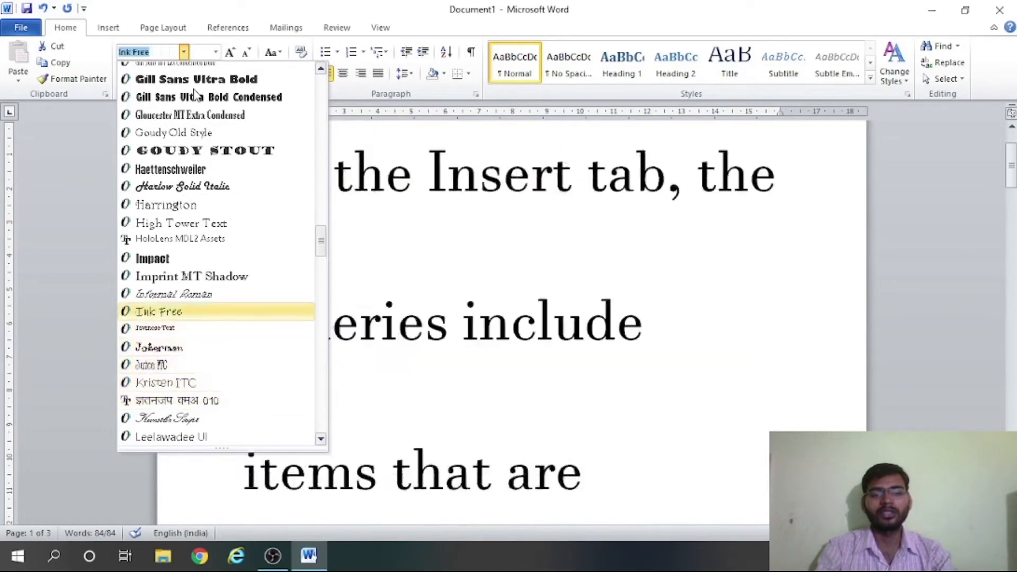
pyautogui.press('Up')
pyautogui.press('Up')
pyautogui.press('Up')
pyautogui.press('Up')
pyautogui.press('Up')
pyautogui.press('Up')
pyautogui.press('Up')
pyautogui.press('Up')
pyautogui.press('Up')
pyautogui.press('Up')
pyautogui.press('Up')
pyautogui.press('Up')
pyautogui.press('Up')
pyautogui.press('Up')
pyautogui.press('Up')
pyautogui.press('Up')
pyautogui.press('Up')
pyautogui.press('Up')
pyautogui.press('Up')
pyautogui.press('Up')
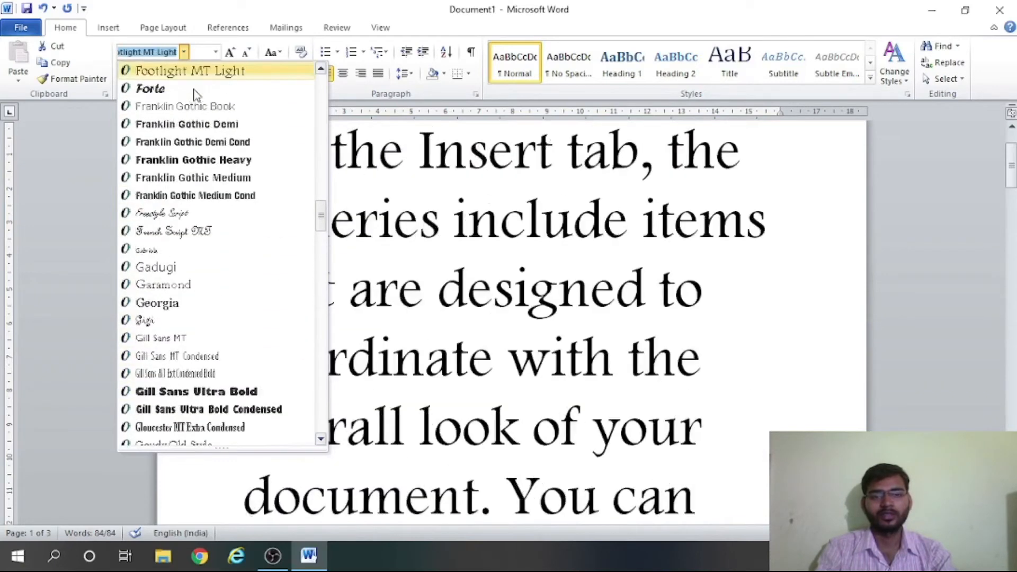
pyautogui.press('Return')
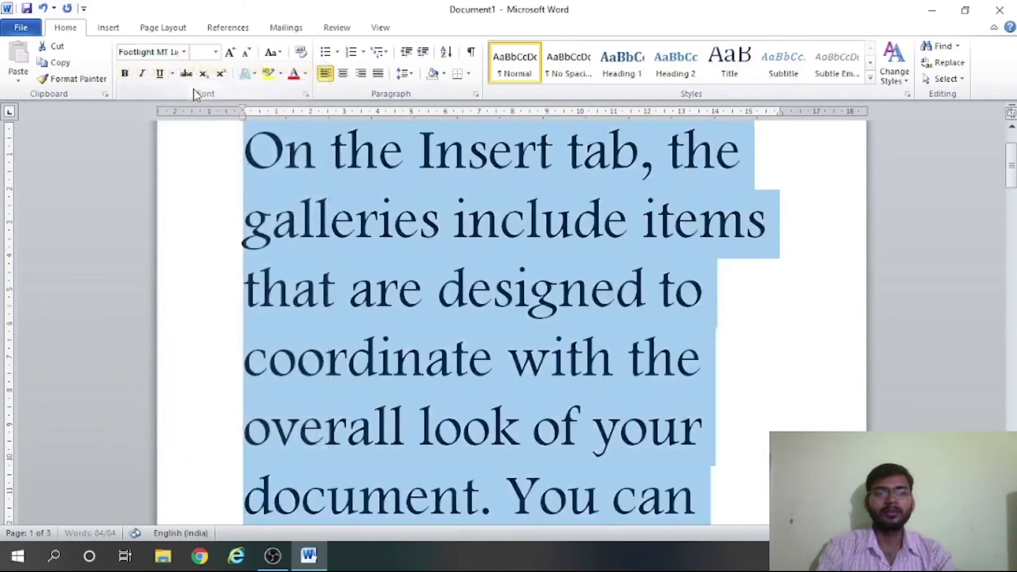
# Shrink all the text to 18 points and clear the selection.
pyautogui.click(246, 53)
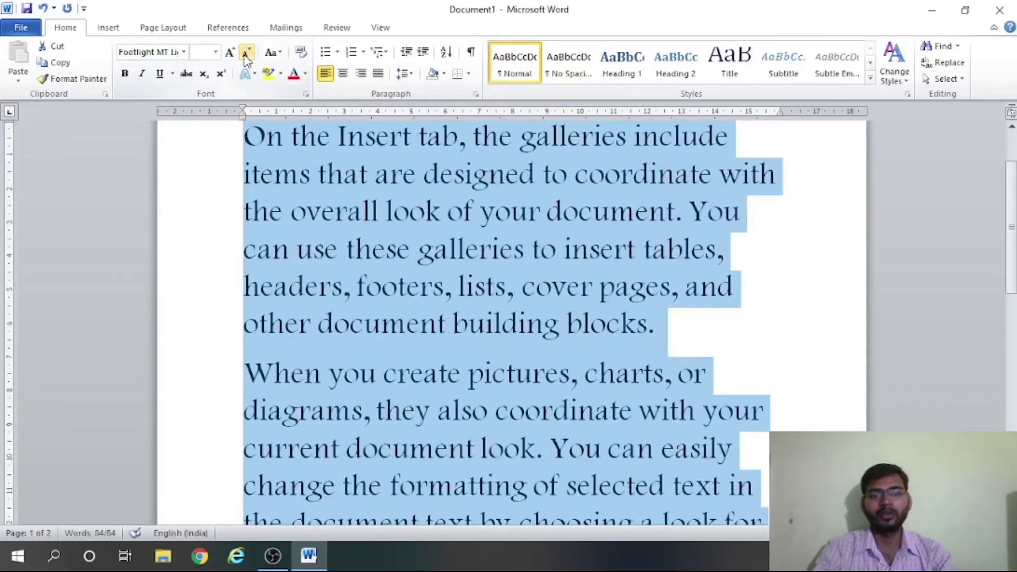
pyautogui.click(247, 53)
pyautogui.click(246, 53)
pyautogui.click(246, 53)
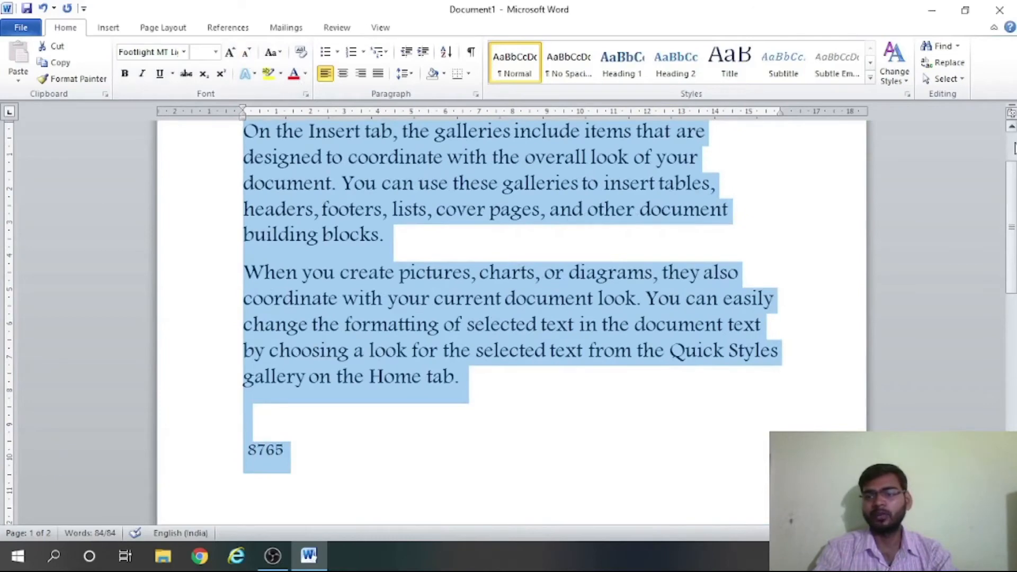
pyautogui.scroll(3, 1014, 148)
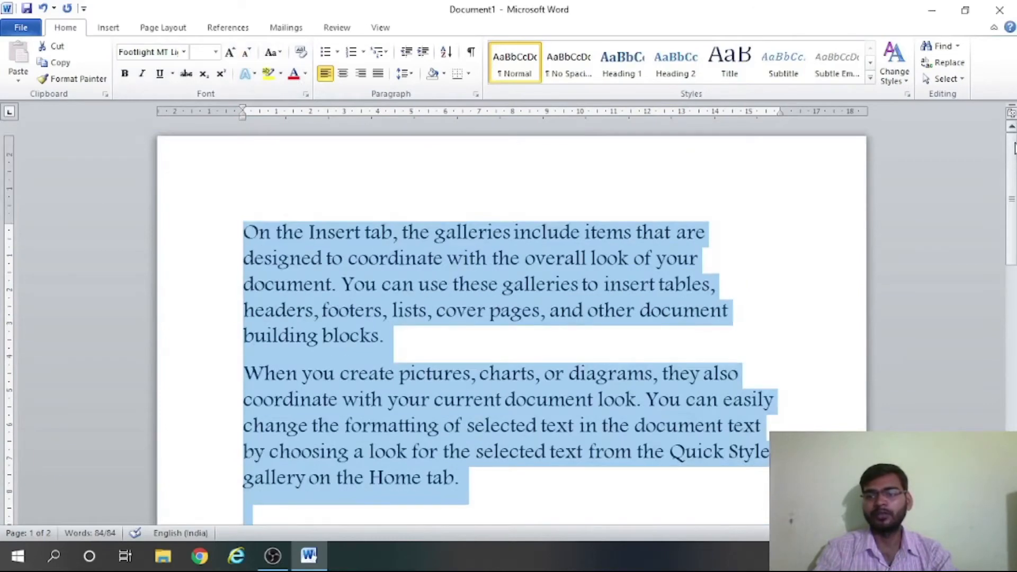
pyautogui.click(703, 262)
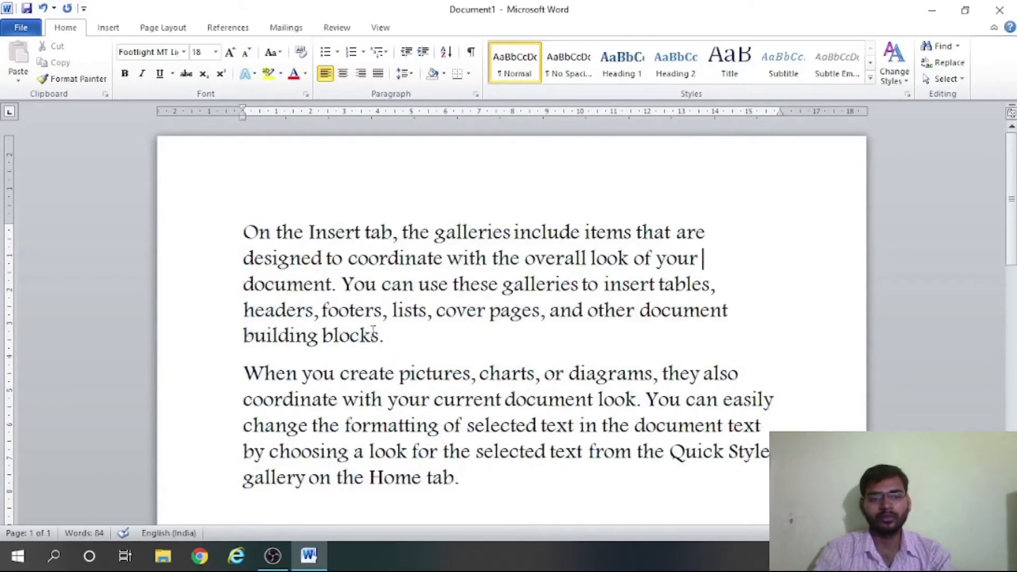
# Enlarge all the text by one size step to 20 points and clear the selection.
pyautogui.hotkey('ctrl', 'a')
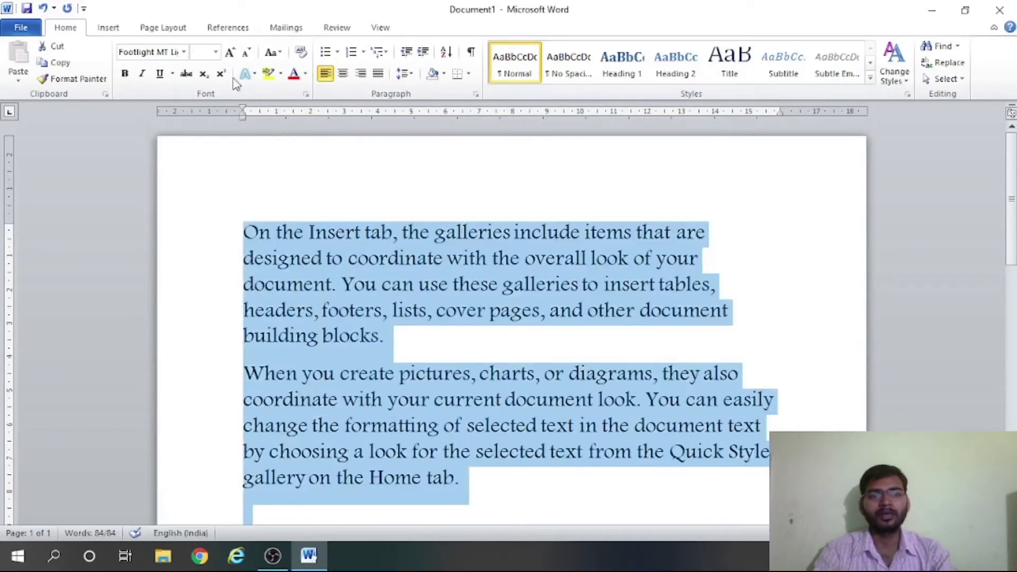
pyautogui.click(231, 53)
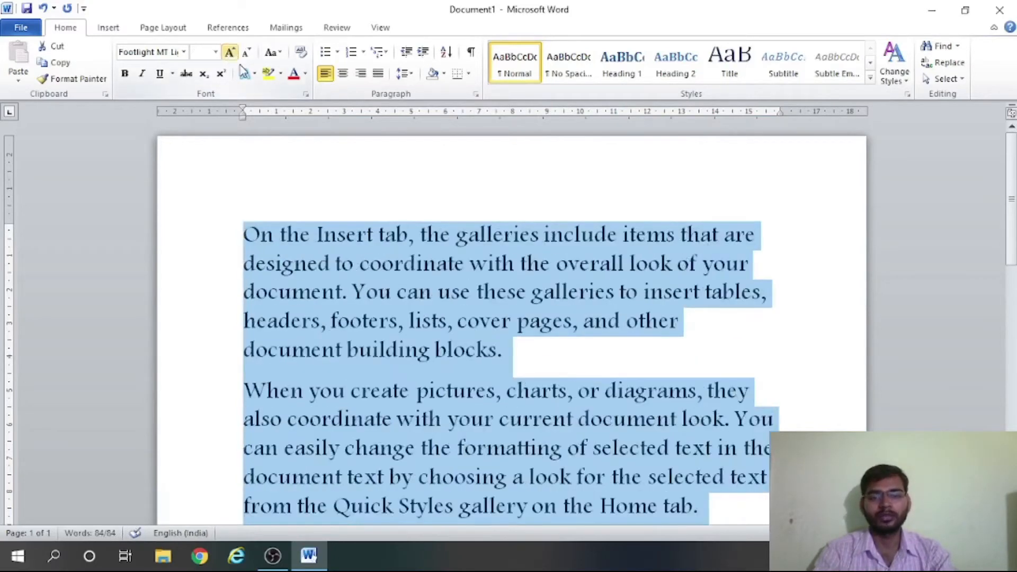
pyautogui.click(347, 235)
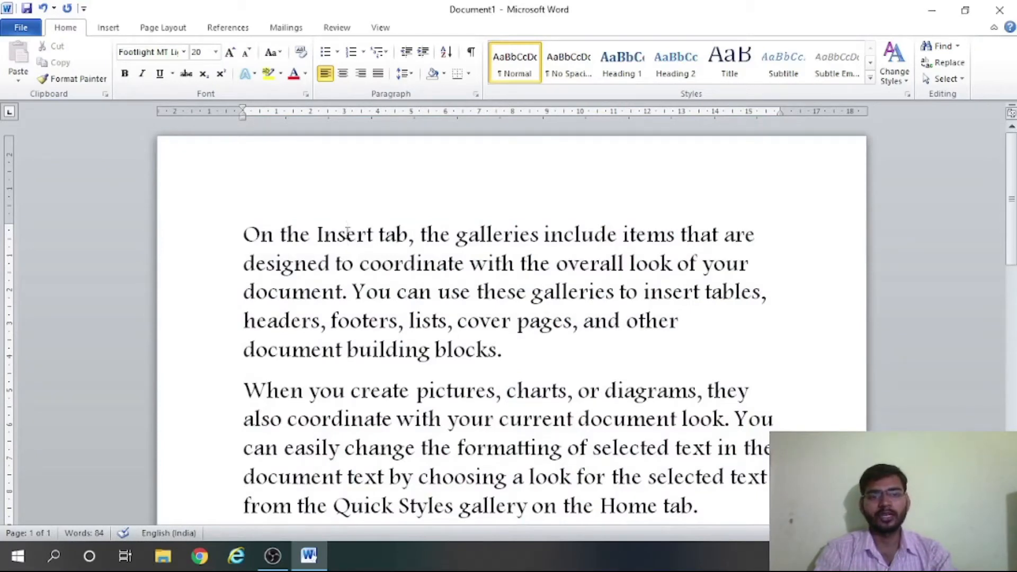
pyautogui.click(369, 448)
pyautogui.click(567, 293)
pyautogui.click(536, 421)
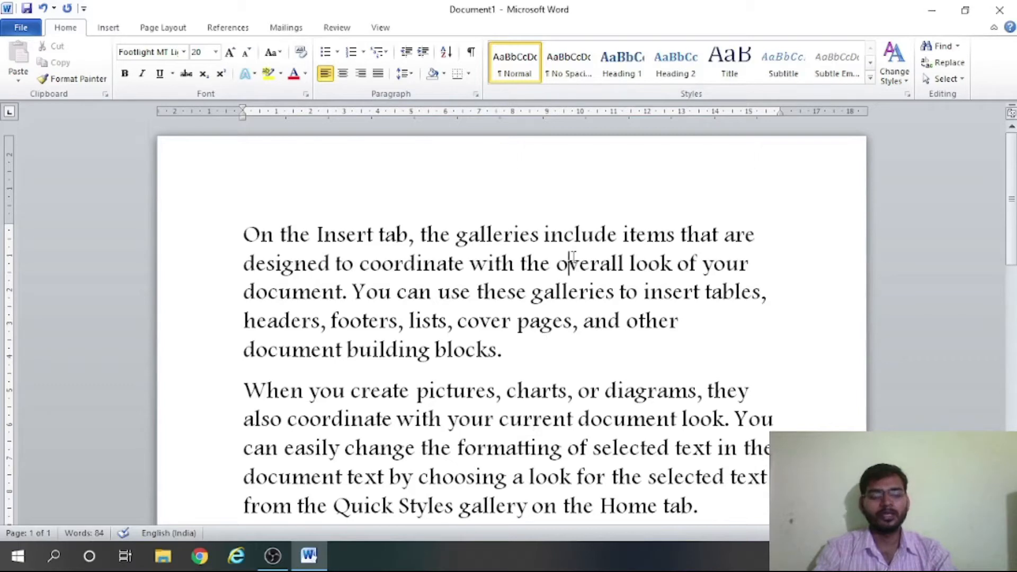
pyautogui.moveTo(572, 261); pyautogui.dragTo(573, 323)
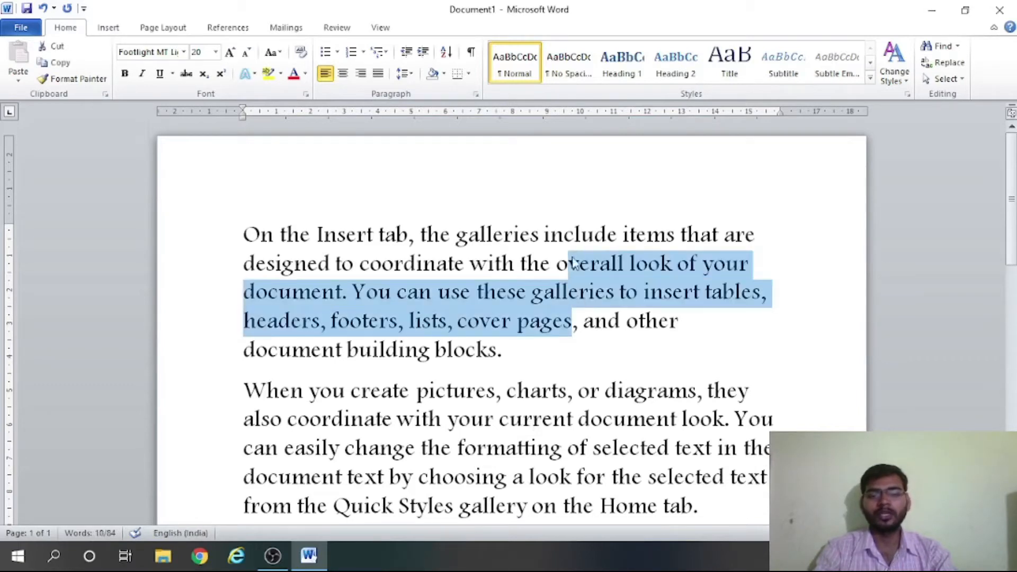
pyautogui.click(363, 294)
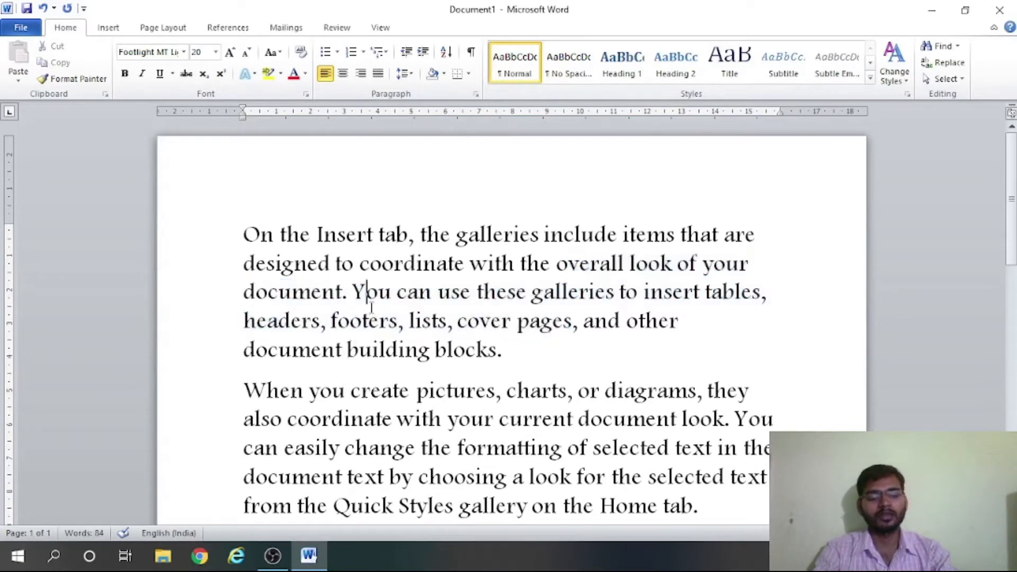
# Turn all the text into a list with round bullets and place the cursor in the second bulleted paragraph.
pyautogui.hotkey('ctrl', 'a')
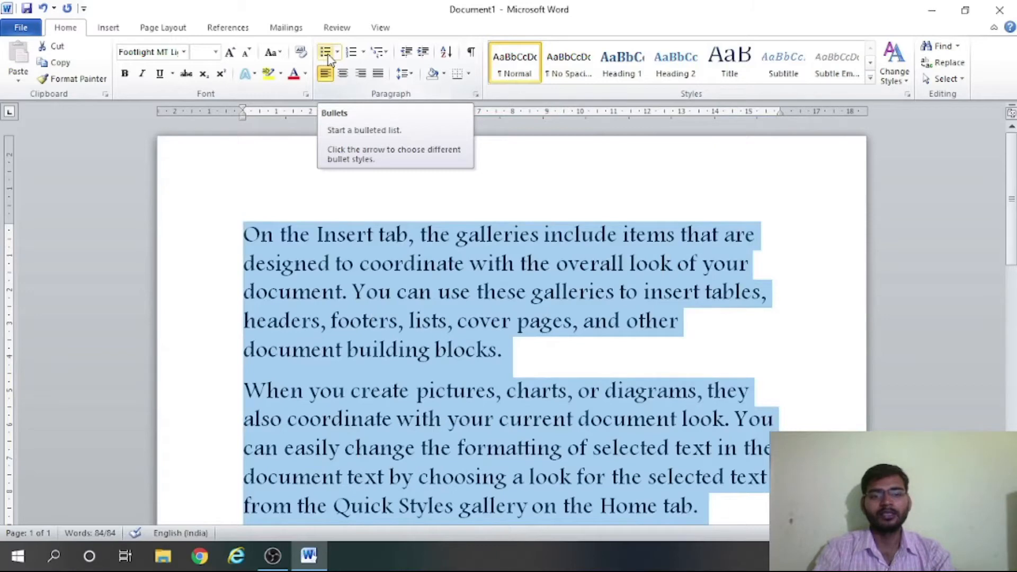
pyautogui.click(325, 52)
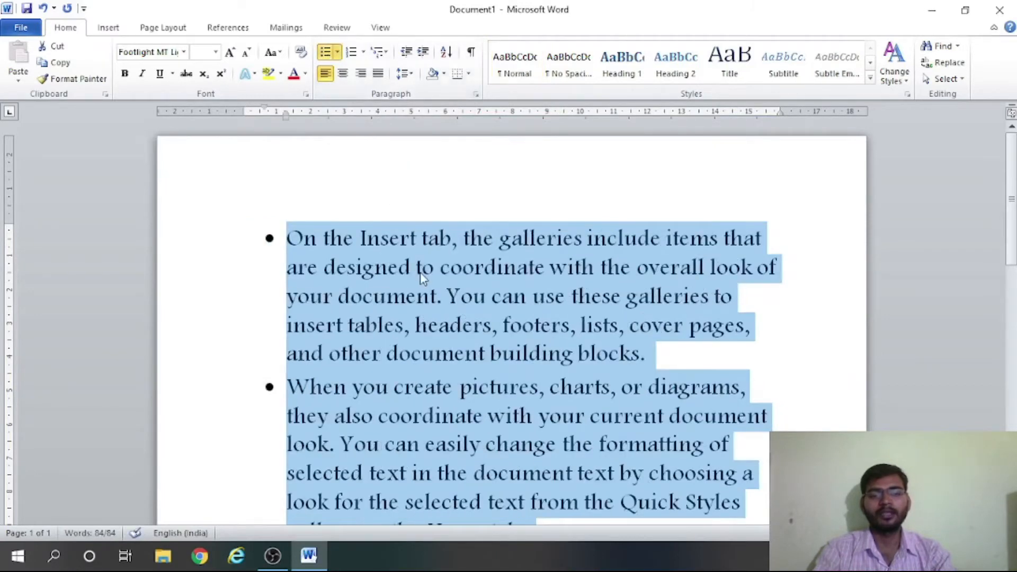
pyautogui.click(421, 272)
pyautogui.press('Down')
pyautogui.press('Down')
pyautogui.press('Down')
pyautogui.press('Down')
pyautogui.press('Down')
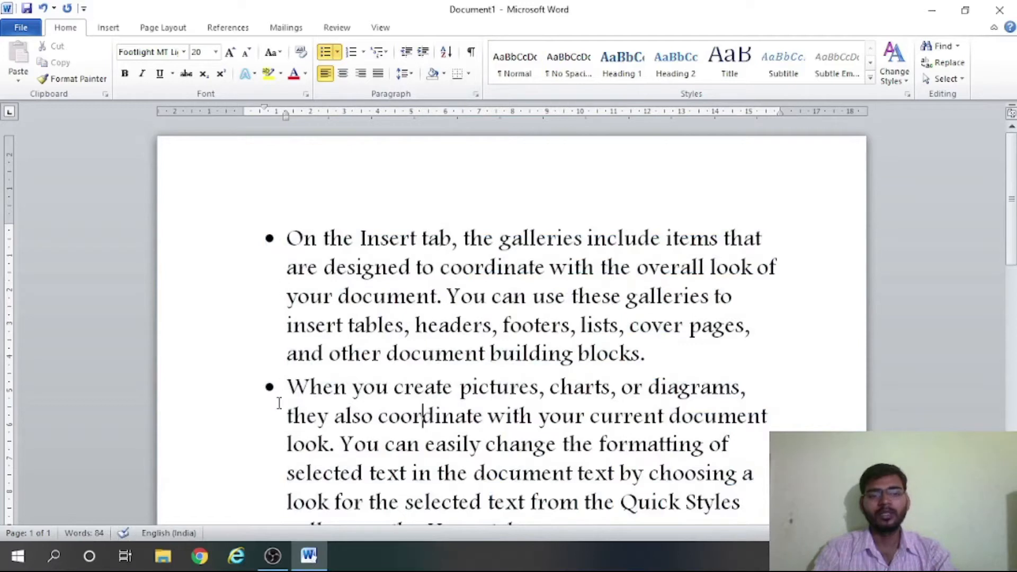
# Split the first bulleted paragraph before "You can use these galleries" and change the list's bullets to check marks.
pyautogui.click(448, 292)
pyautogui.press('Return')
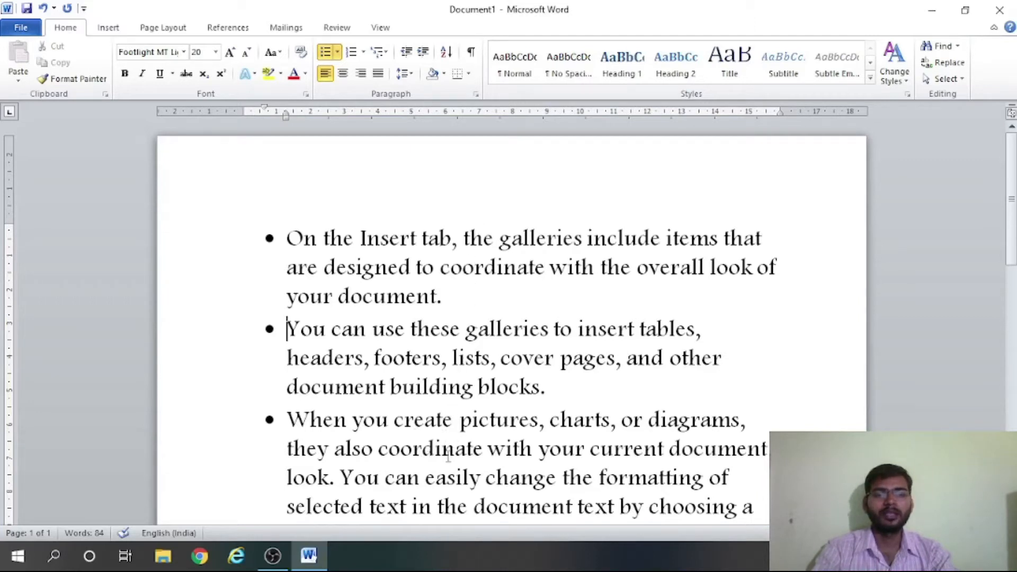
pyautogui.click(498, 267)
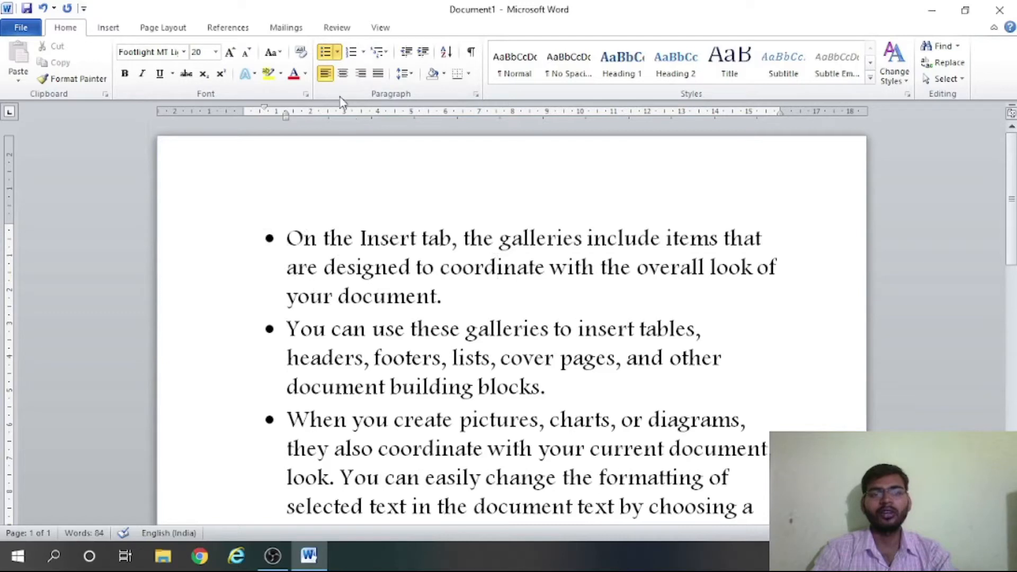
pyautogui.click(338, 53)
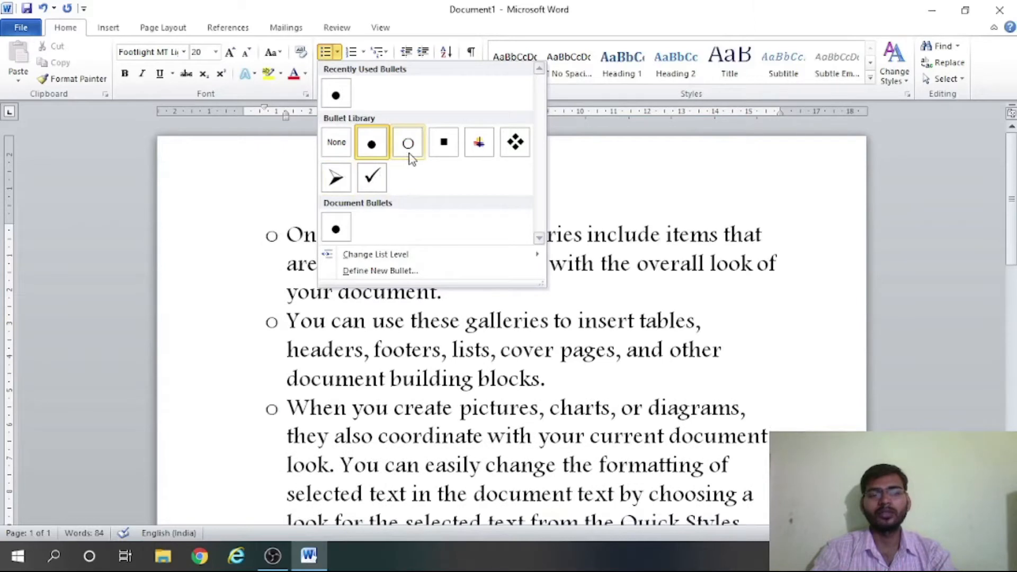
pyautogui.click(377, 183)
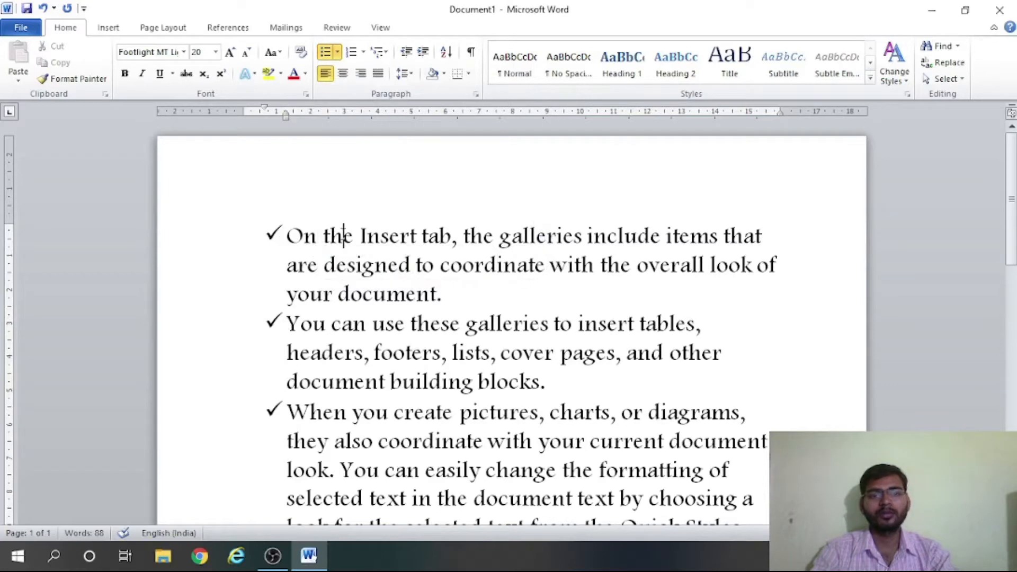
# Convert the check-mark list into a numbered list in the 1. 2. 3. format.
pyautogui.click(350, 52)
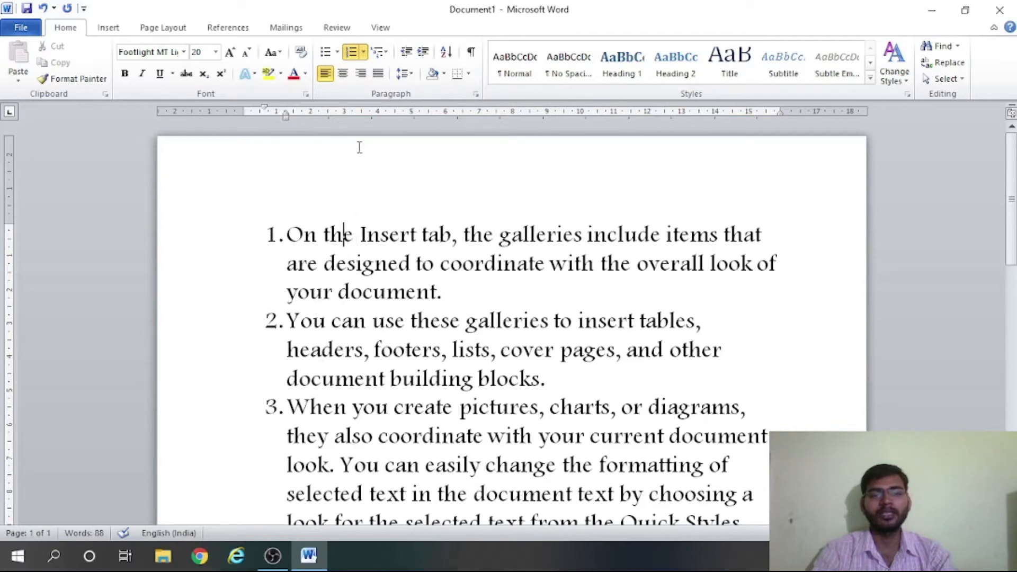
pyautogui.click(364, 52)
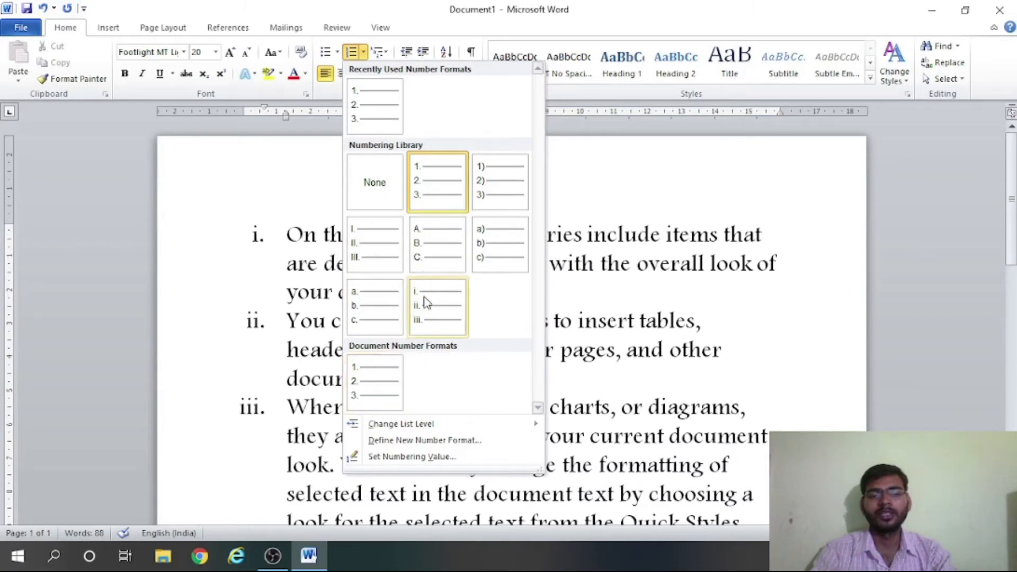
pyautogui.click(439, 195)
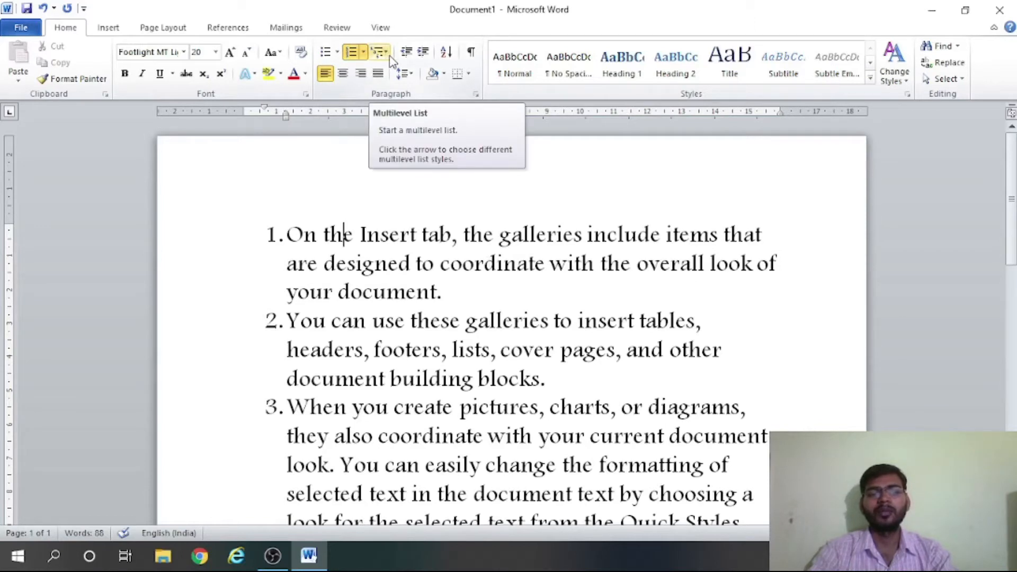
# Clear all formatting from the whole text and enlarge it to 16 points.
pyautogui.click(388, 291)
pyautogui.hotkey('ctrl', 'a')
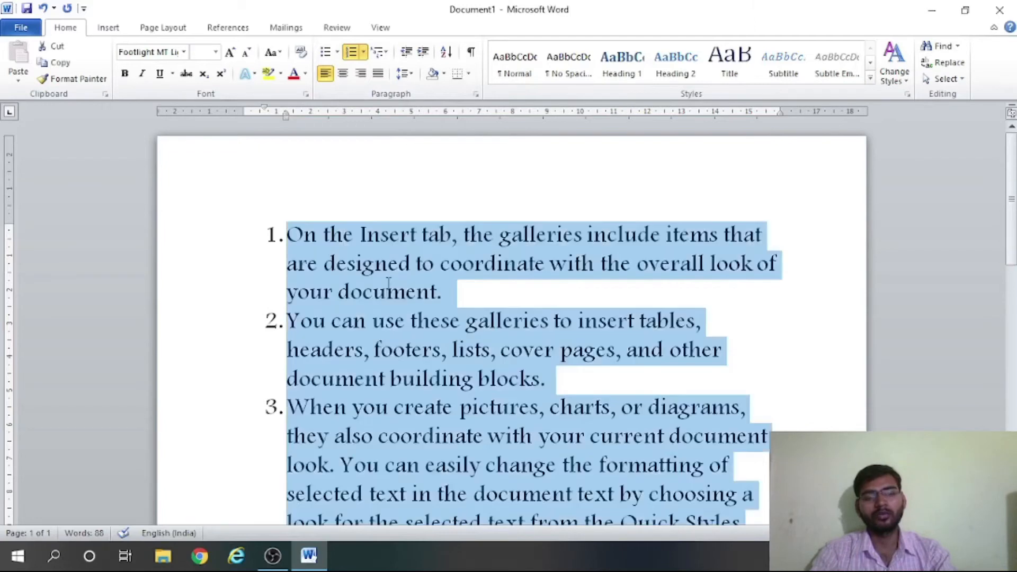
pyautogui.click(301, 52)
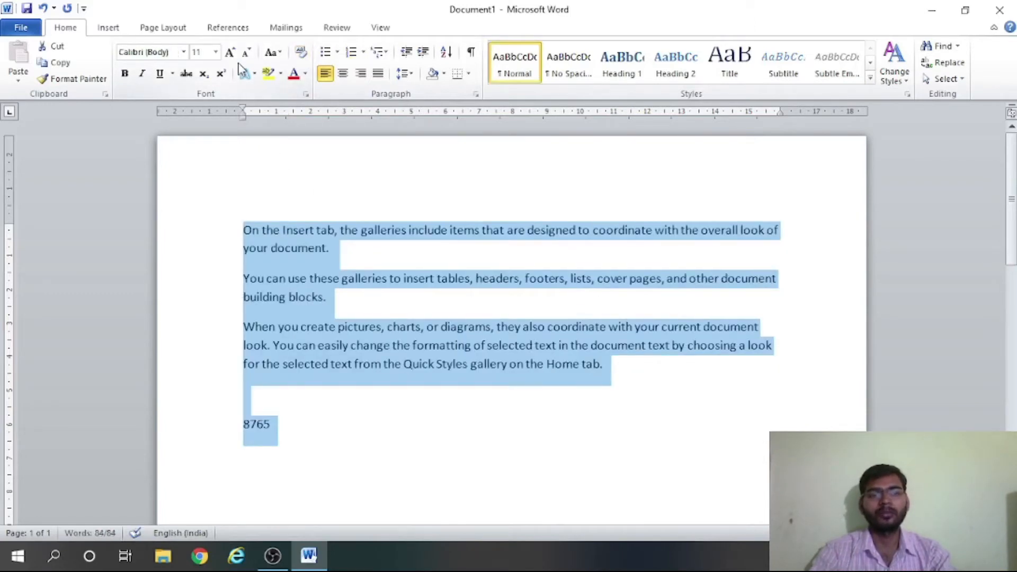
pyautogui.click(229, 52)
pyautogui.click(229, 53)
pyautogui.click(229, 52)
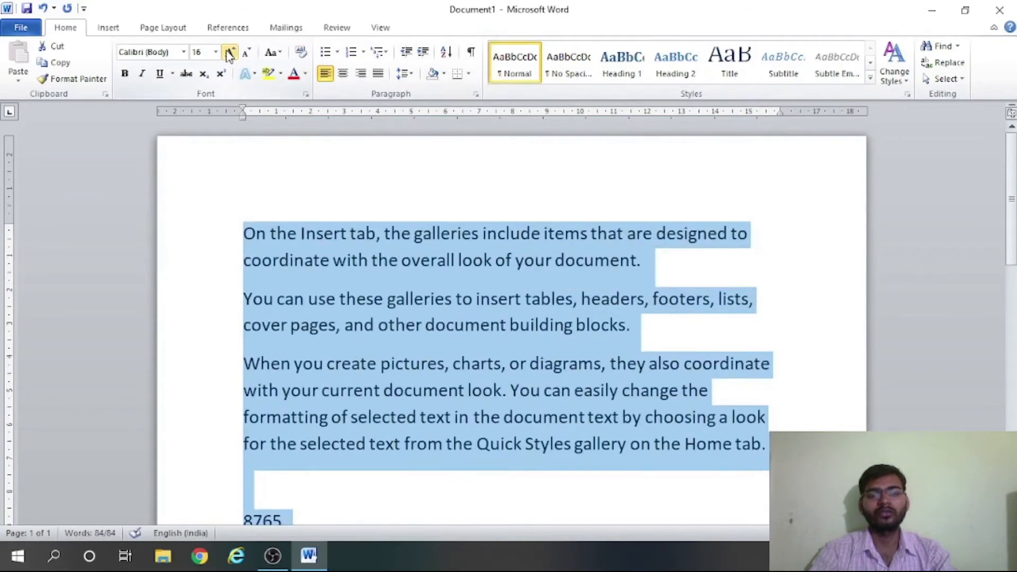
# Merge the first two paragraphs into one and justify the paragraph beginning "When you create pictures".
pyautogui.doubleClick(648, 267)
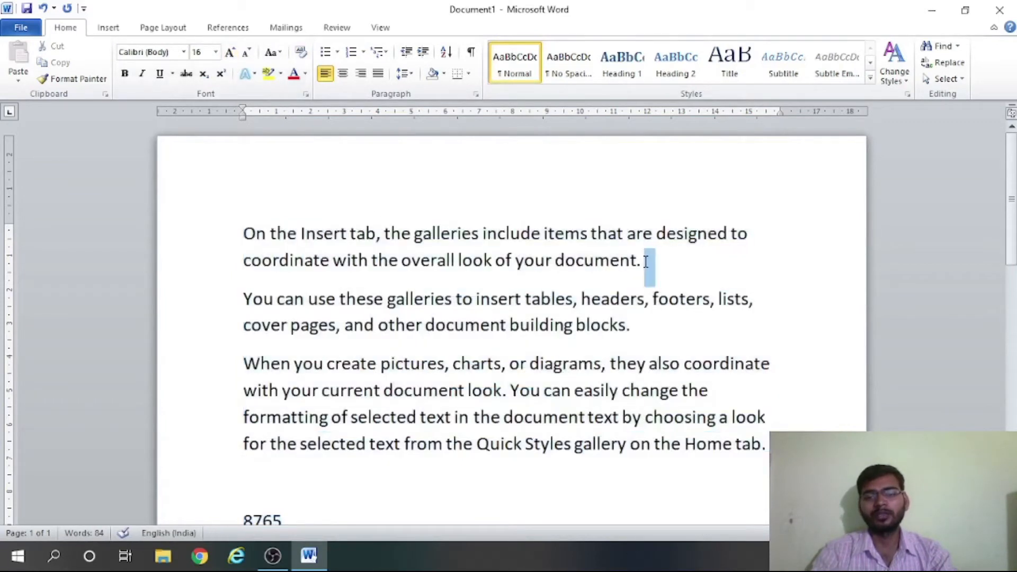
pyautogui.press('Delete')
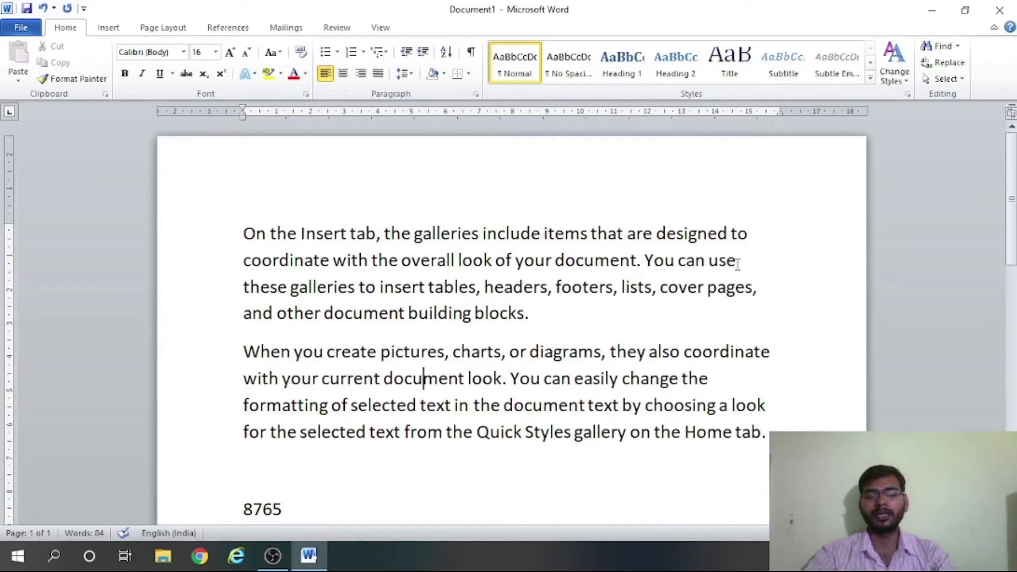
pyautogui.click(551, 380)
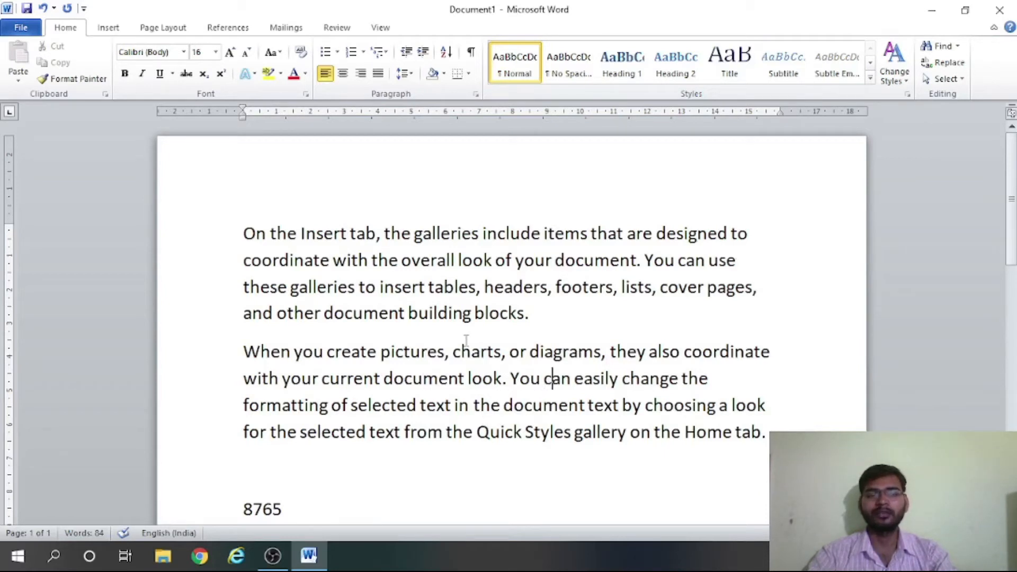
pyautogui.click(378, 75)
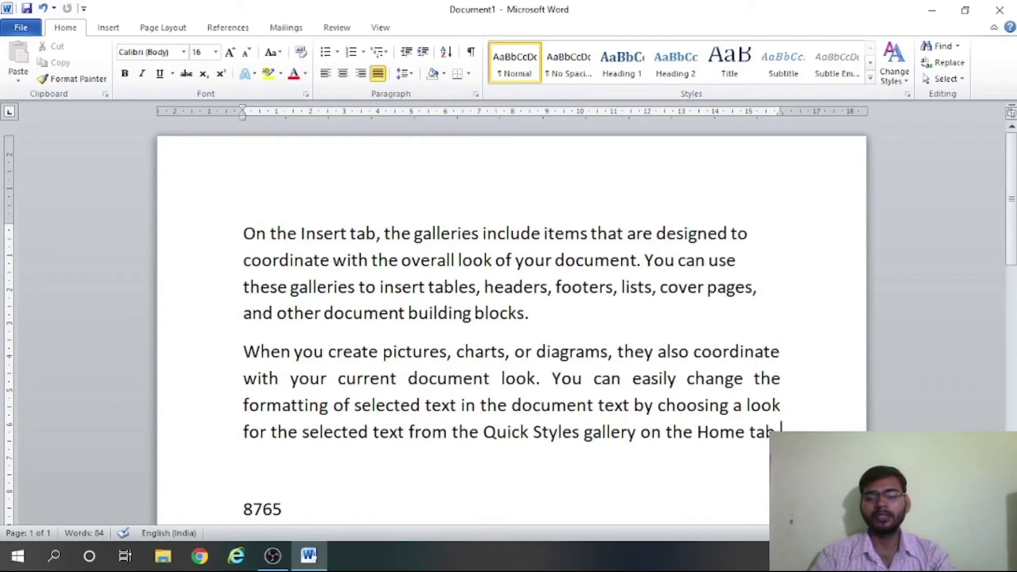
# Remove the "8765" line and write "The mahatama" on the empty line below the justified paragraph.
pyautogui.hotkey('ctrl', 'z')
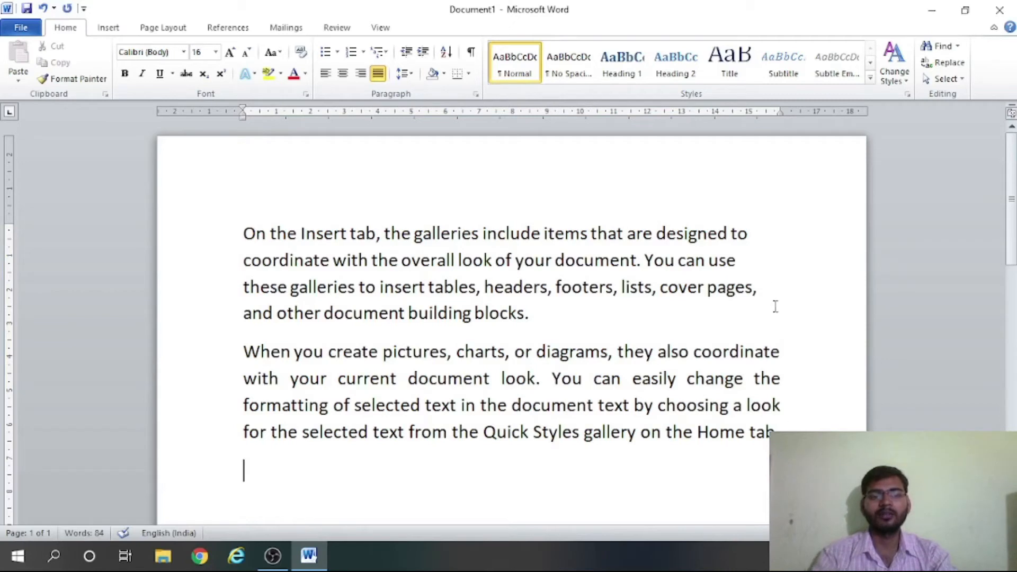
pyautogui.click(546, 260)
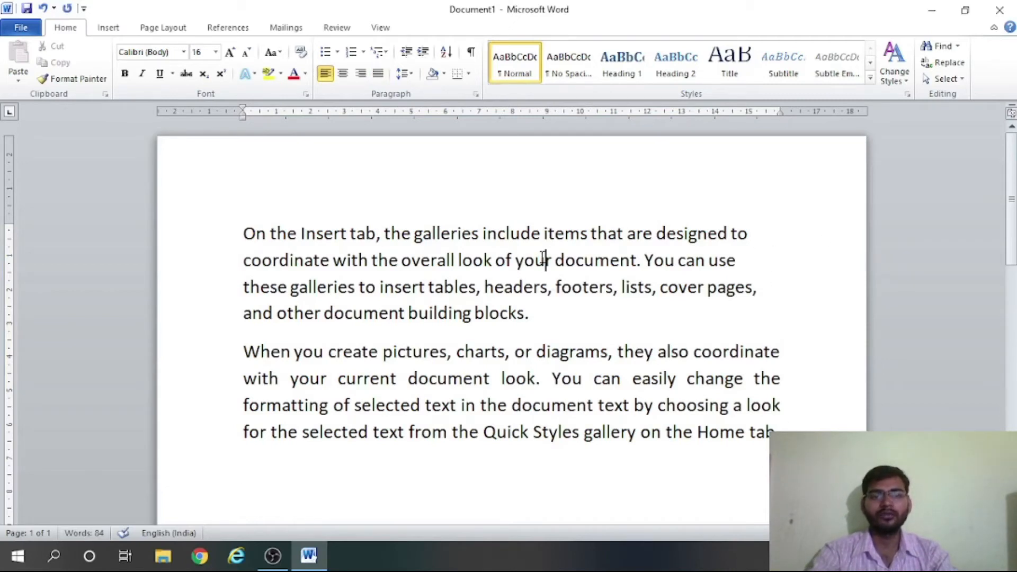
pyautogui.click(250, 467)
pyautogui.write('th')
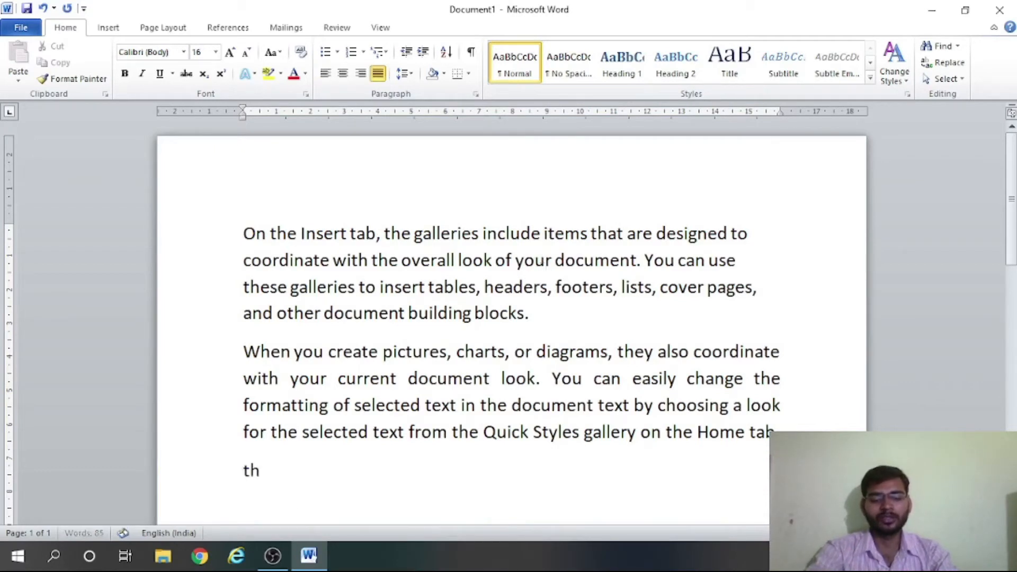
pyautogui.write('e ma')
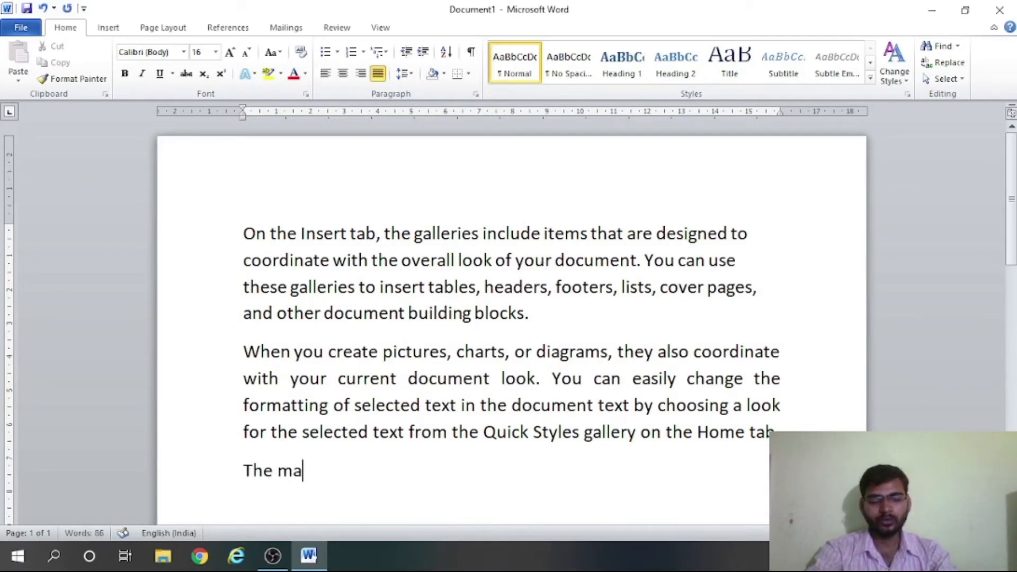
pyautogui.write('hat')
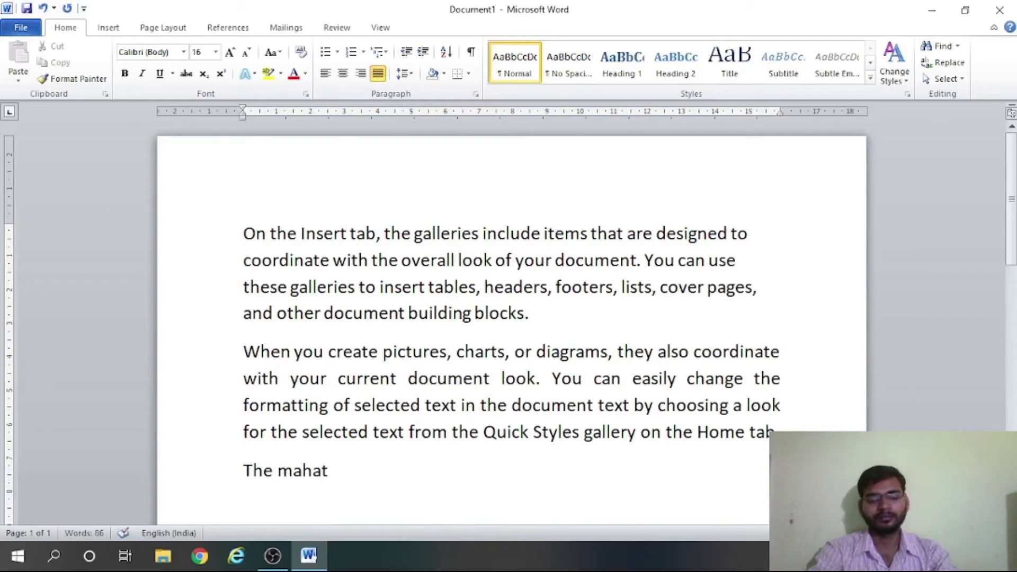
pyautogui.write('ama')
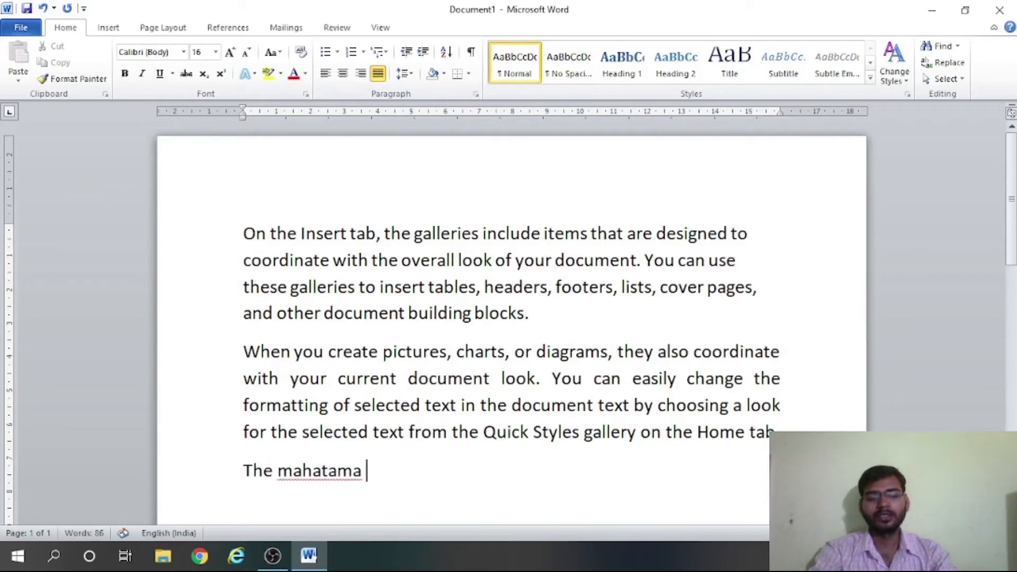
# Correct the last line's misspelled word to "mahatma" and add "Gandhi" at the end of the line.
pyautogui.press('Left')
pyautogui.press('Left')
pyautogui.press('Left')
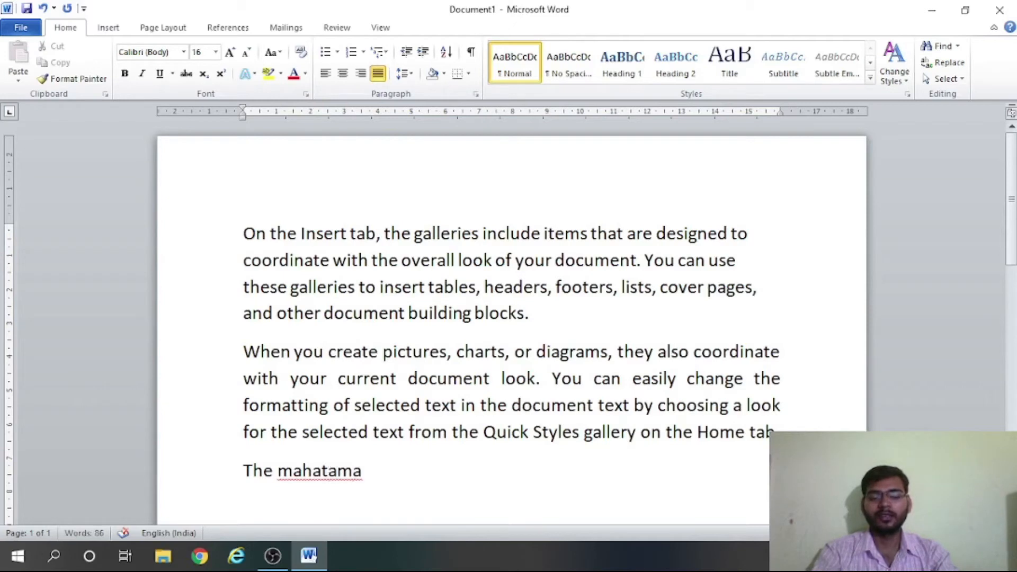
pyautogui.press('Delete')
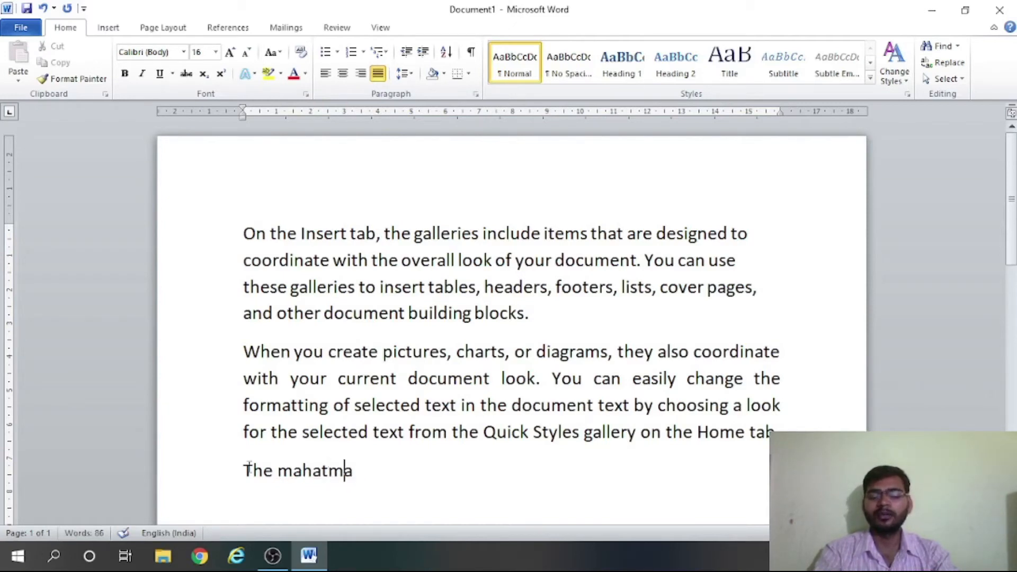
pyautogui.press('End')
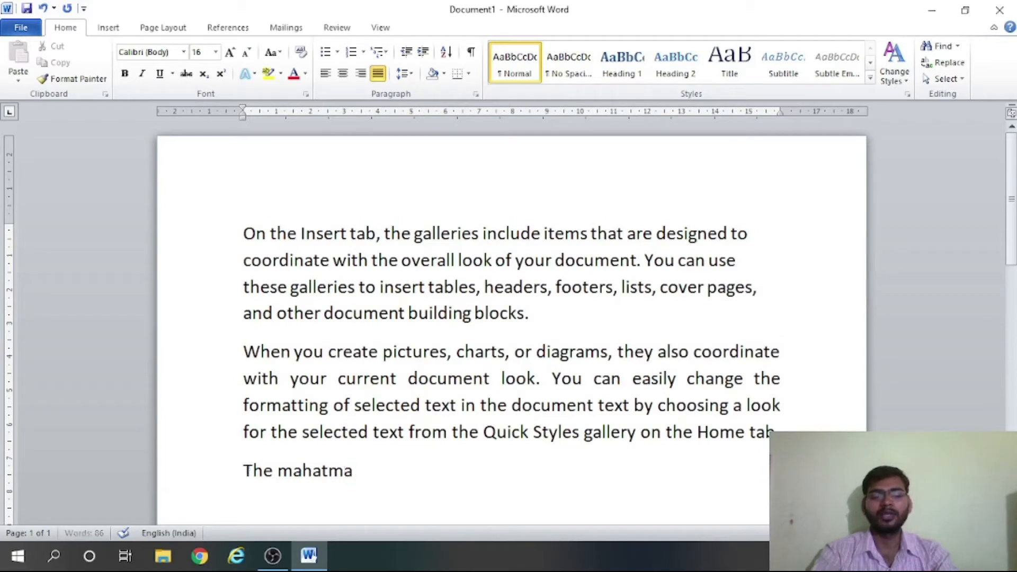
pyautogui.write('g')
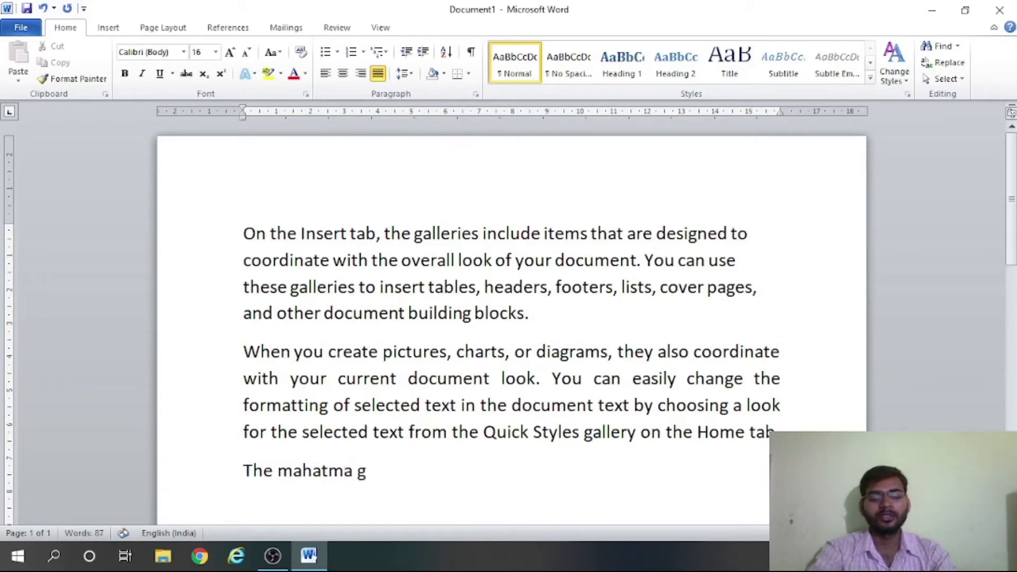
pyautogui.write('andhi')
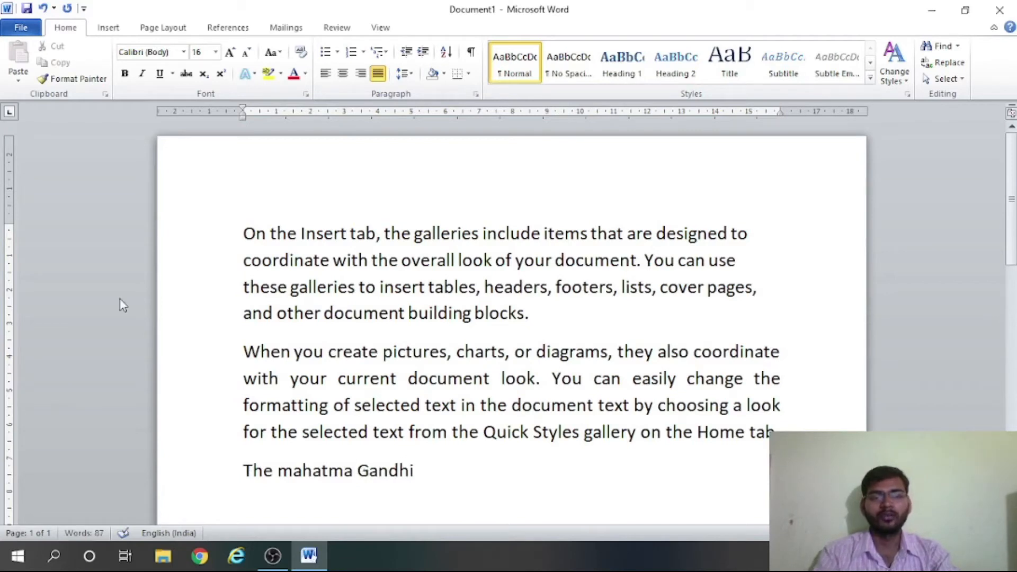
# Left-align the "The mahatma Gandhi" line and add "The" to the end of the first paragraph.
pyautogui.click(325, 75)
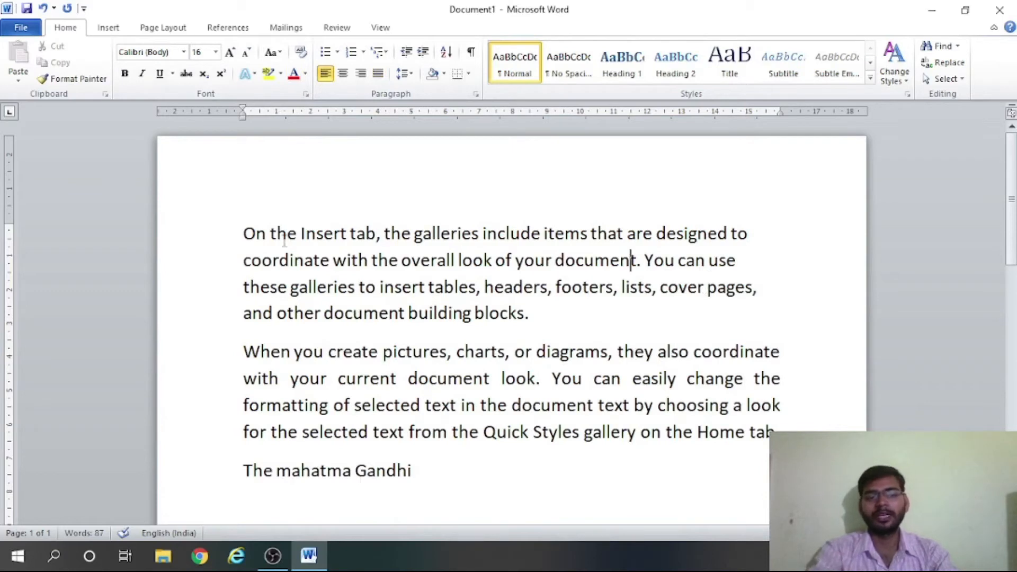
pyautogui.moveTo(287, 233); pyautogui.dragTo(434, 260)
pyautogui.click(241, 235)
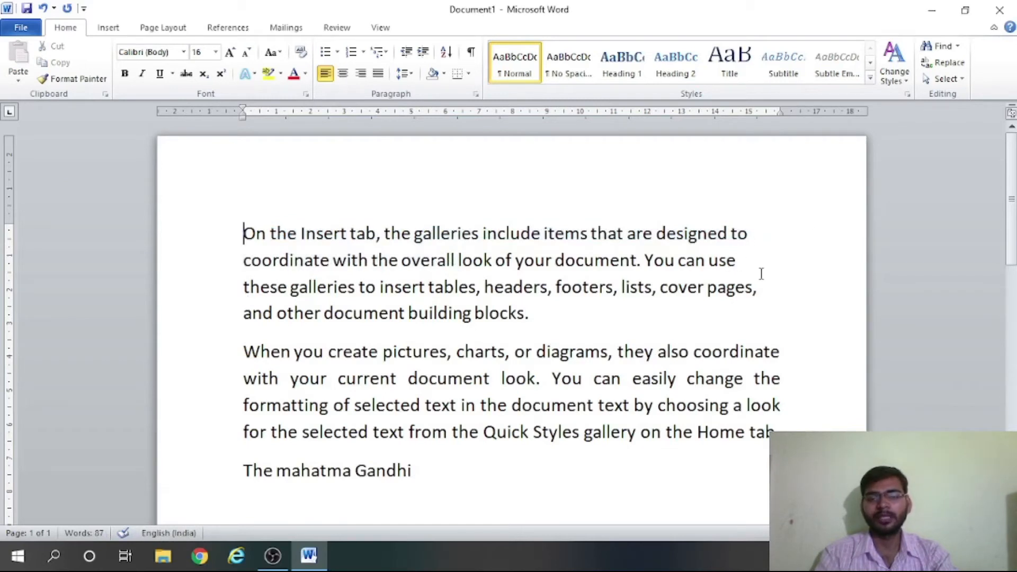
pyautogui.click(559, 314)
pyautogui.write('the')
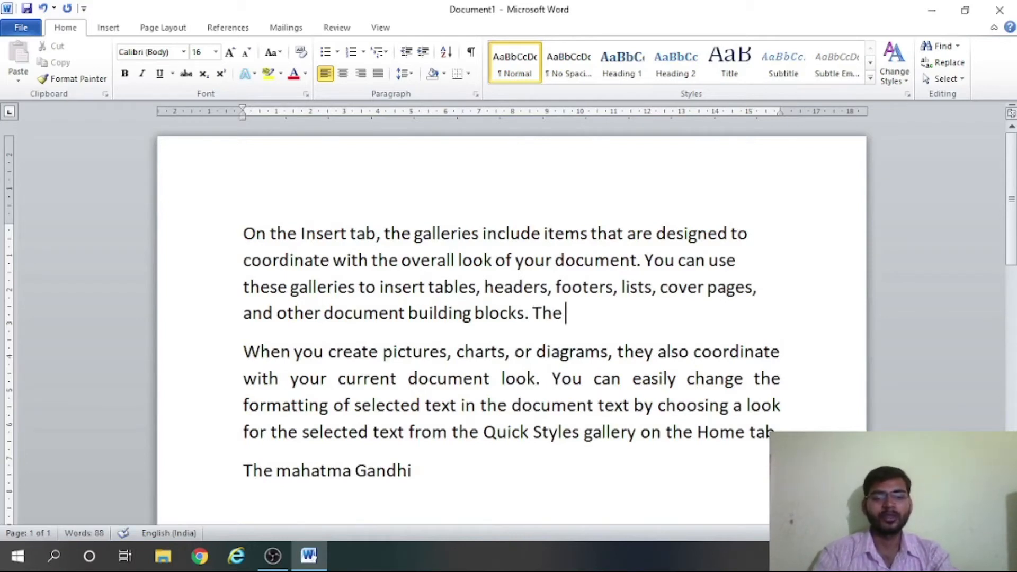
# Center the "The mahatma Gandhi" line and continue it with "was great".
pyautogui.click(416, 473)
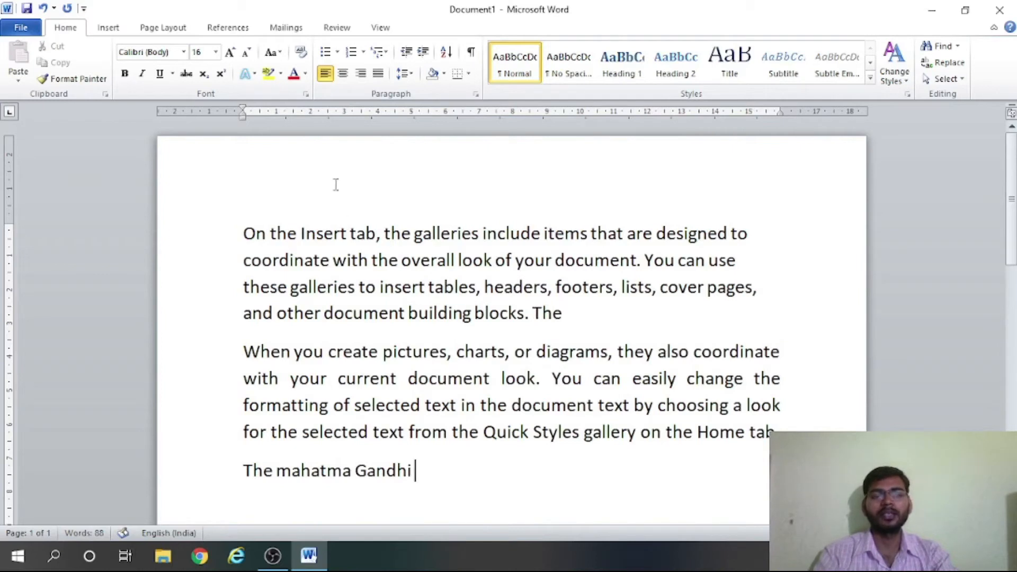
pyautogui.click(343, 73)
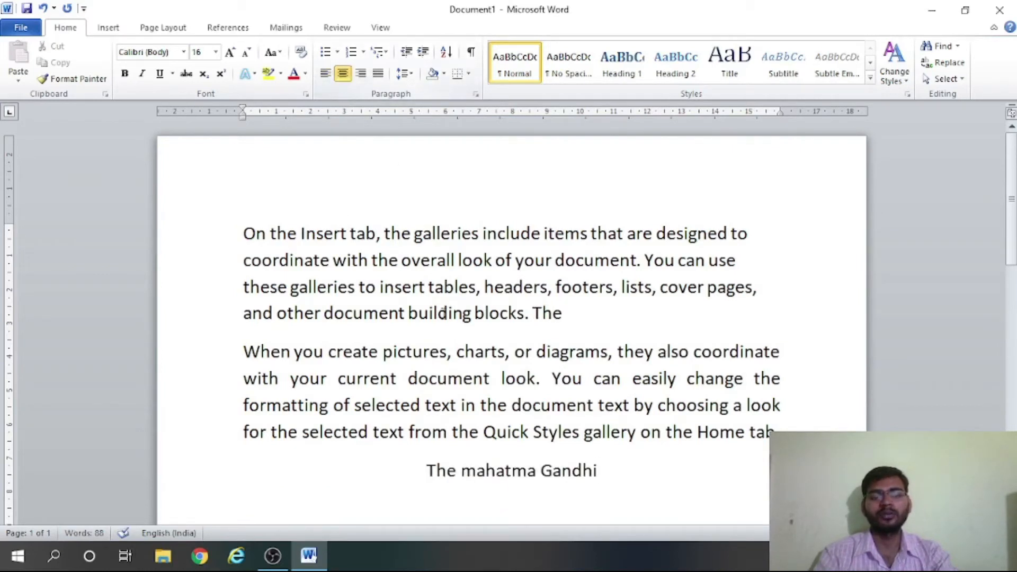
pyautogui.write('was')
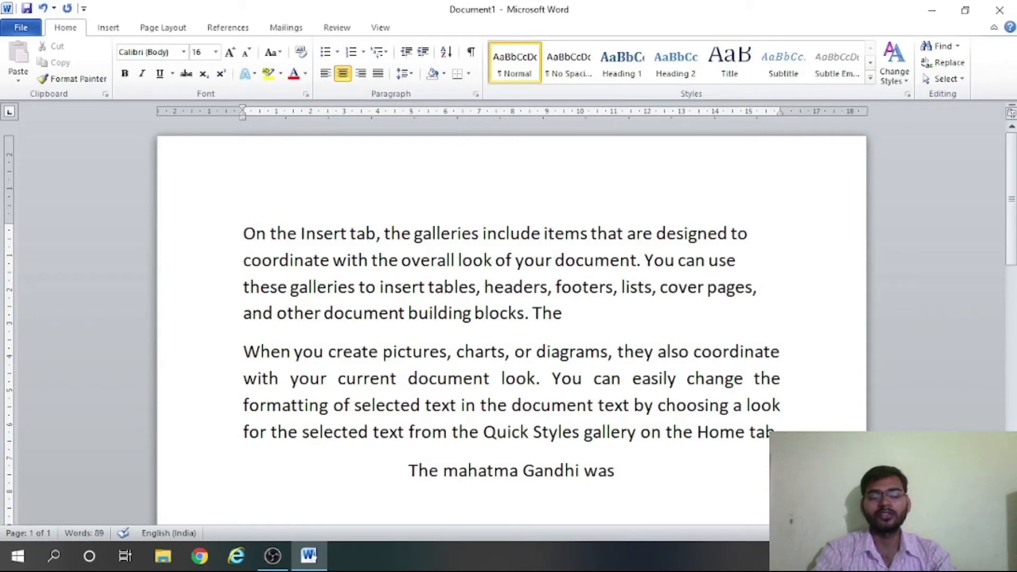
pyautogui.write('great')
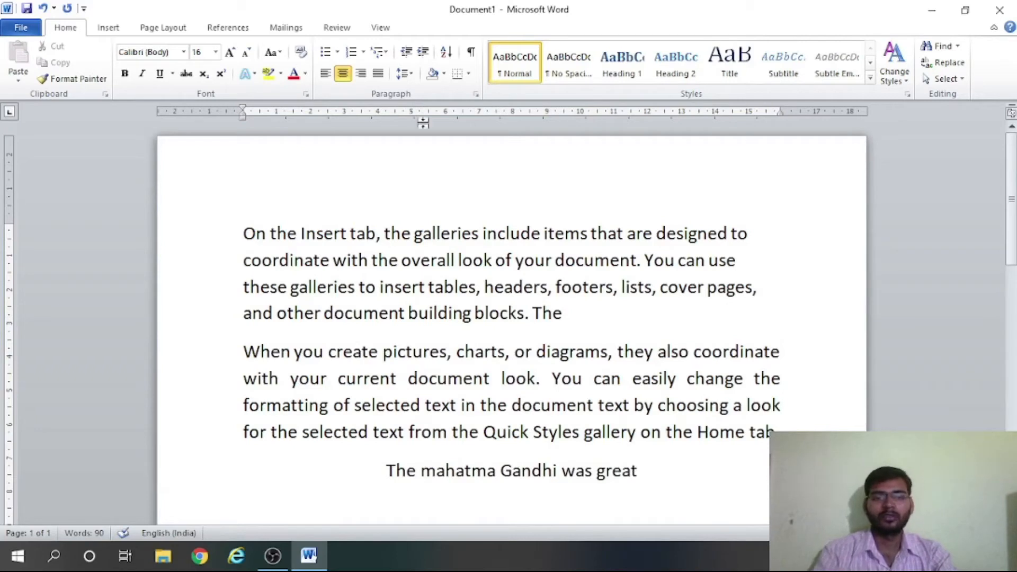
# Right-align the "The mahatma Gandhi was great" line and add the word "man" to its end.
pyautogui.click(361, 75)
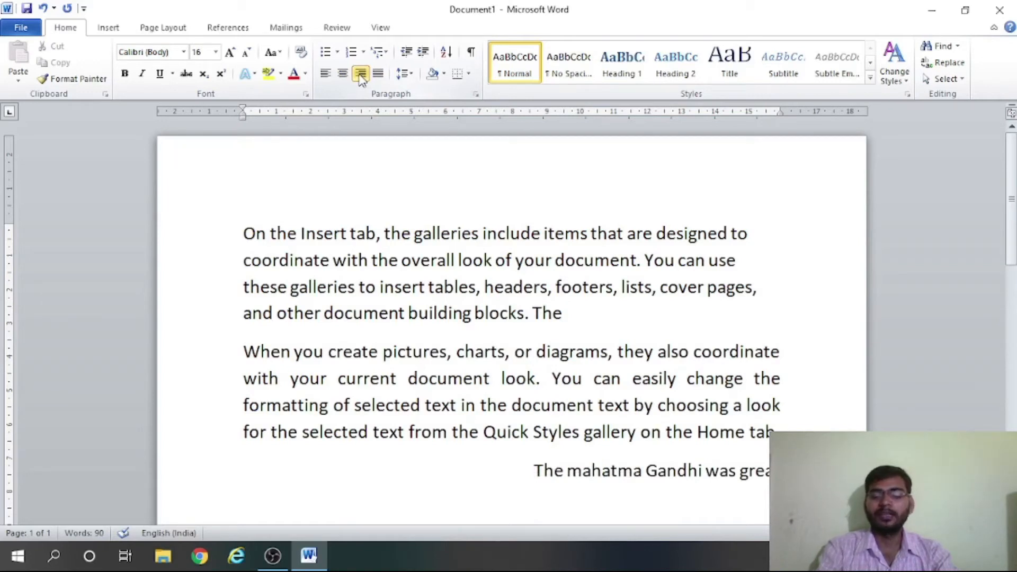
pyautogui.write('man')
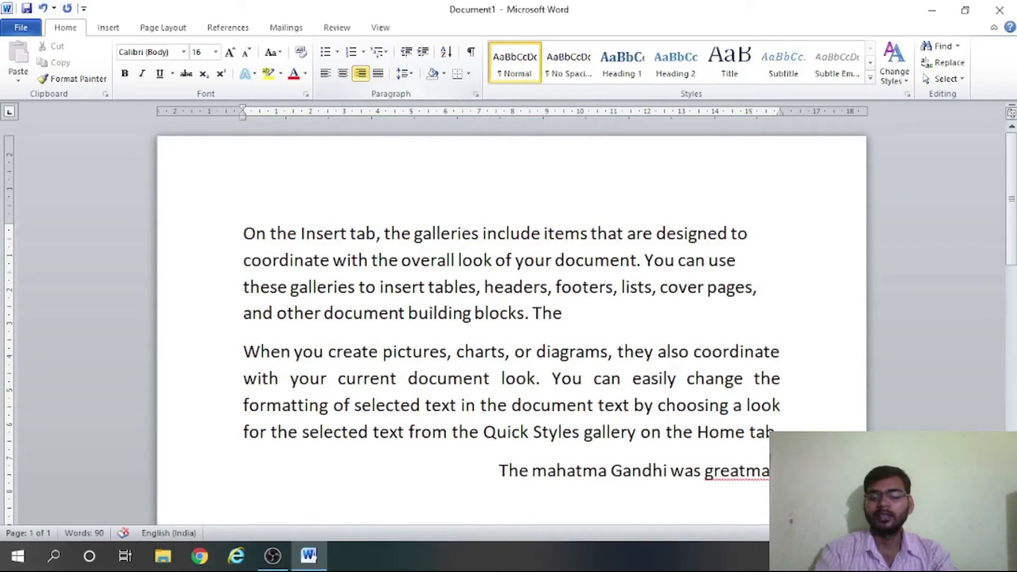
pyautogui.press('Right')
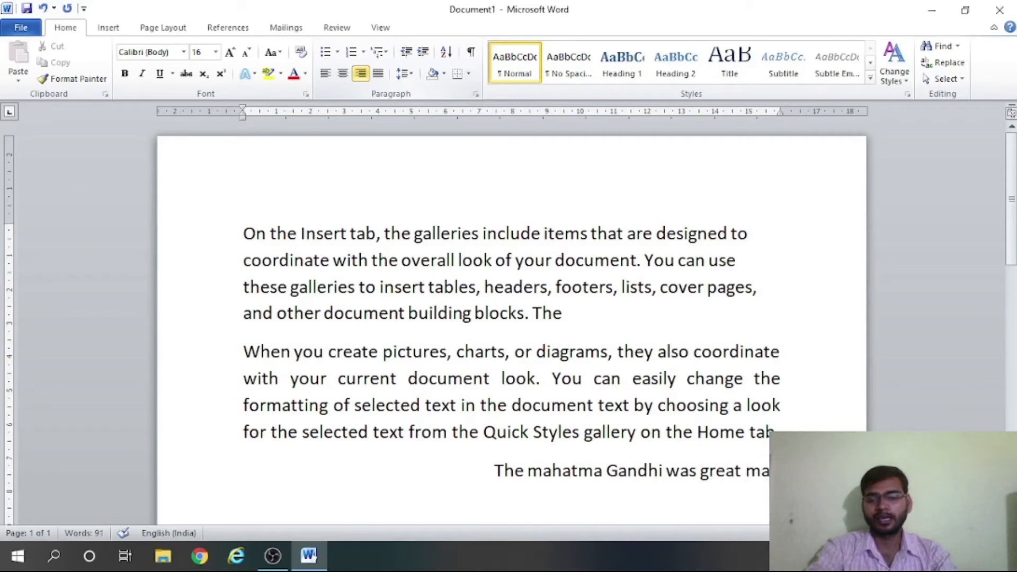
# Add "of india" to the end of the last line, left-align the line and change its alignment to center.
pyautogui.write('o')
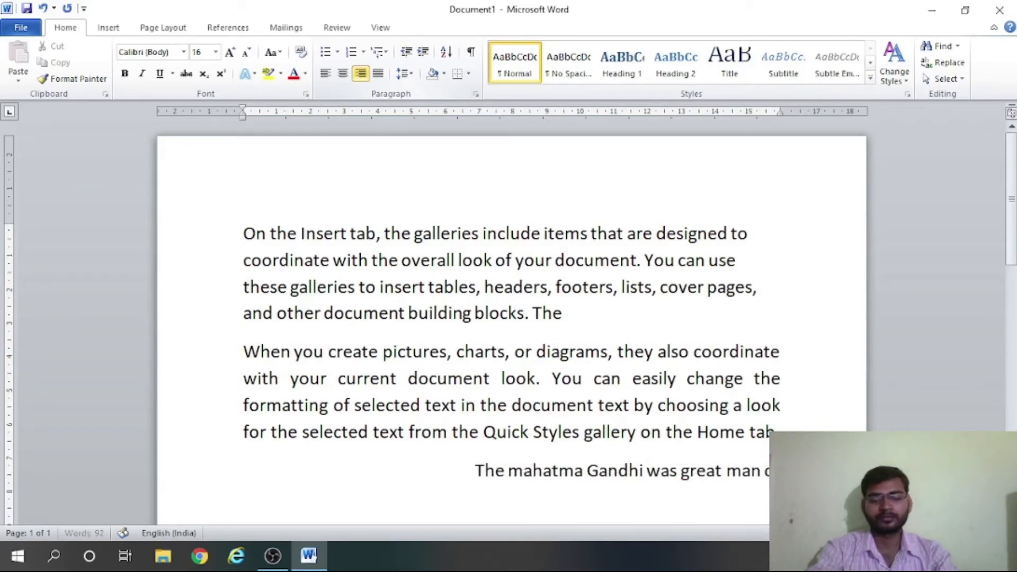
pyautogui.write('f In')
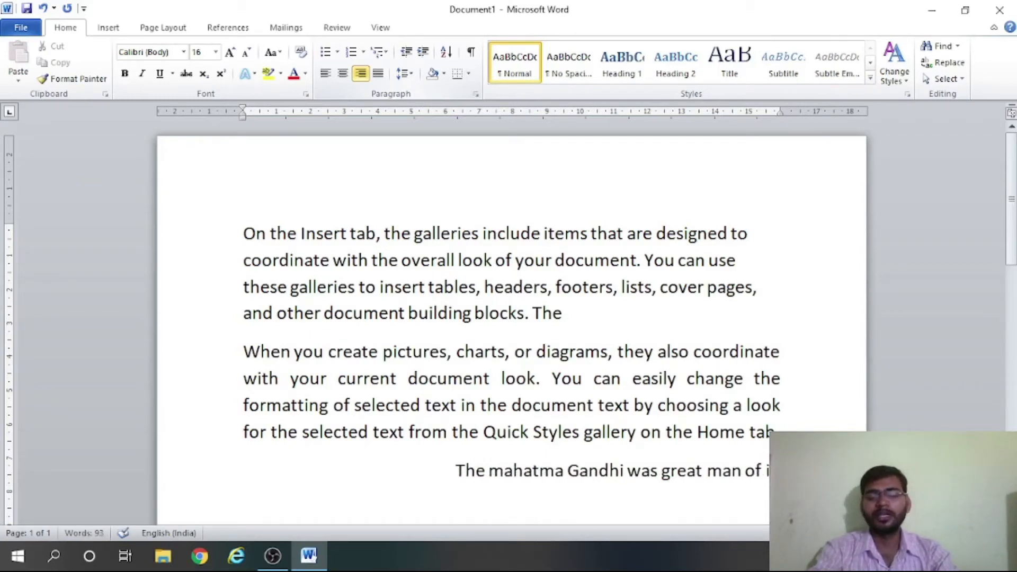
pyautogui.write('dia')
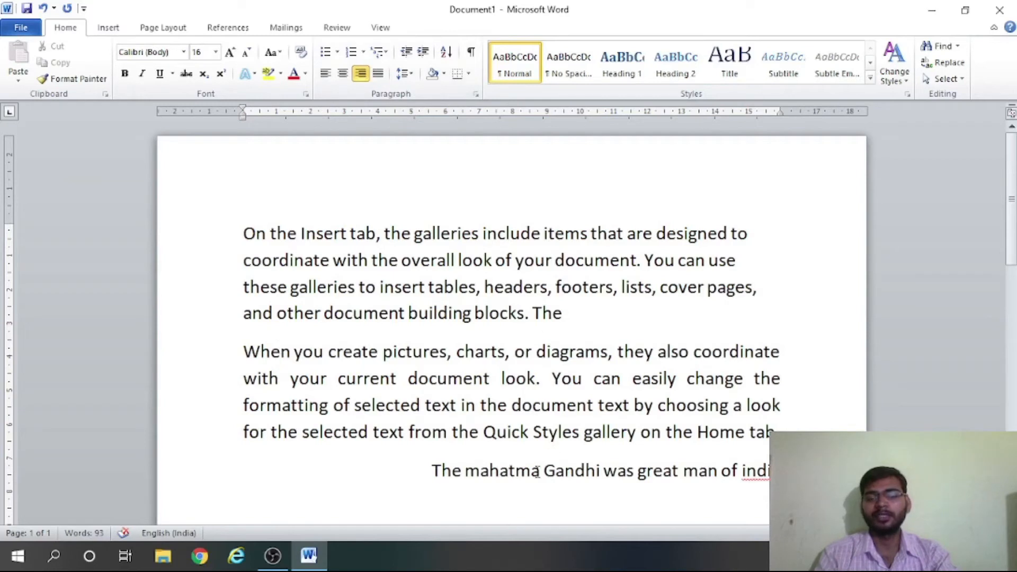
pyautogui.click(324, 79)
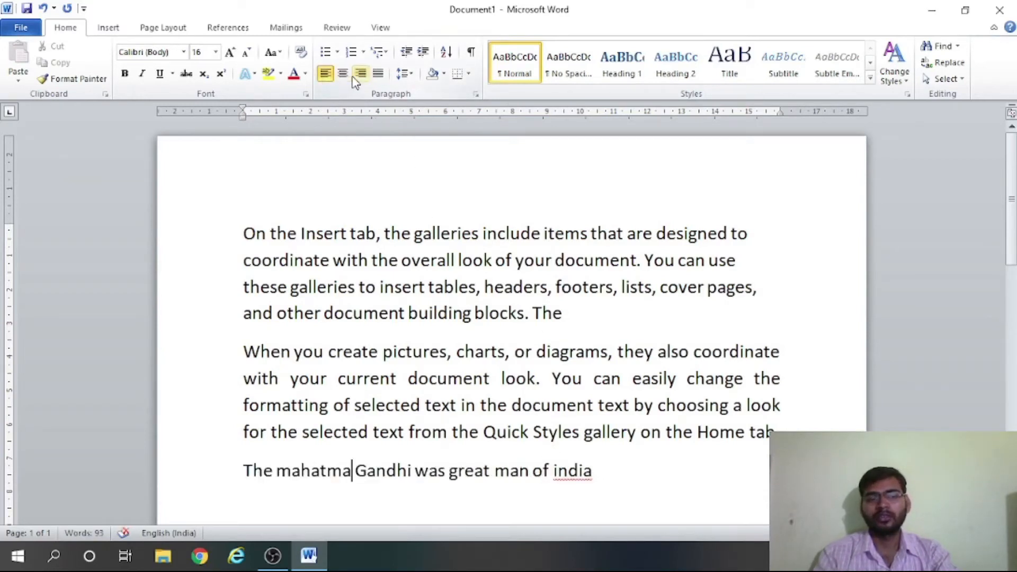
pyautogui.click(343, 76)
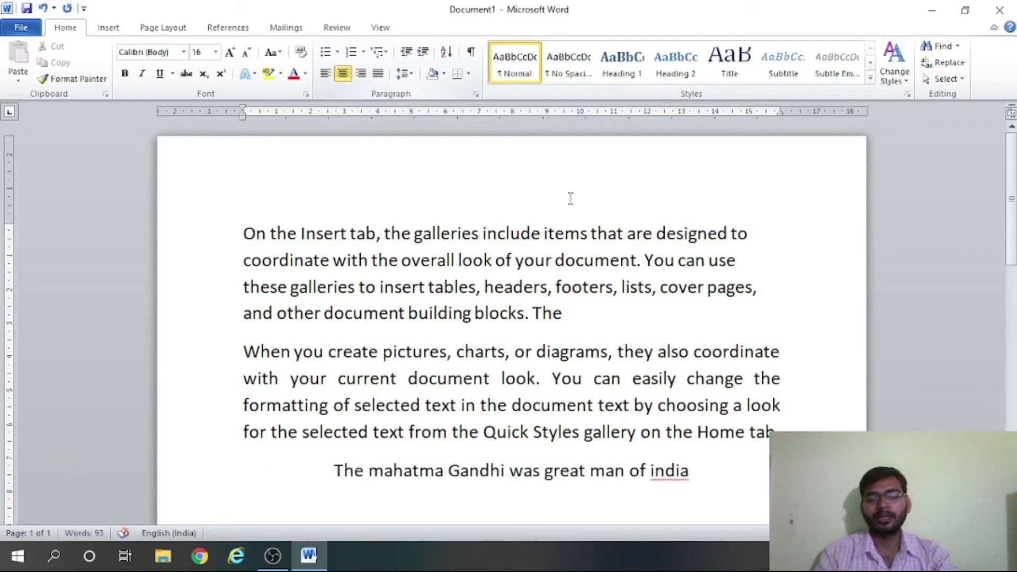
# Capitalize "India" in the last line and right-align the line.
pyautogui.click(652, 474)
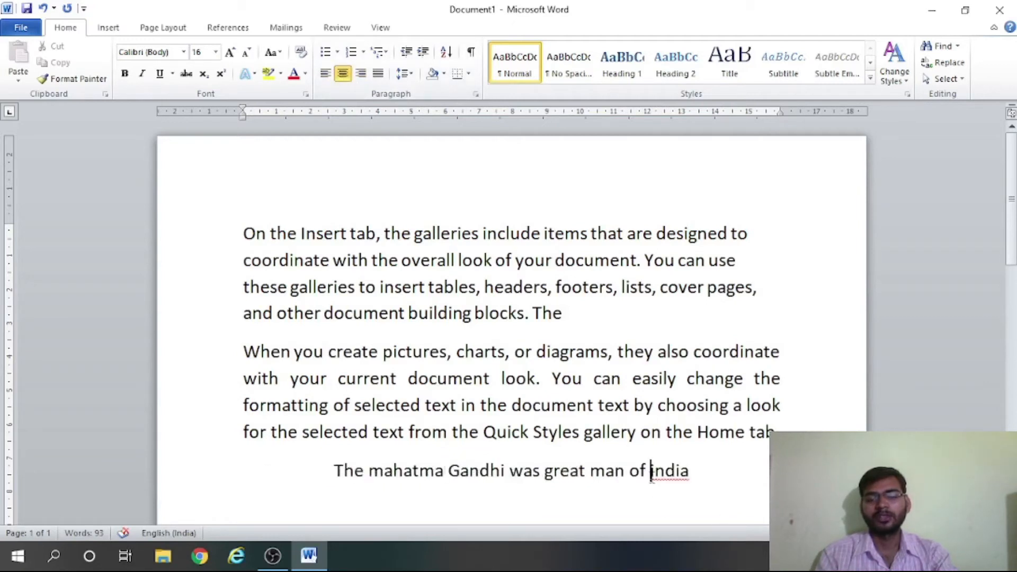
pyautogui.press('Delete')
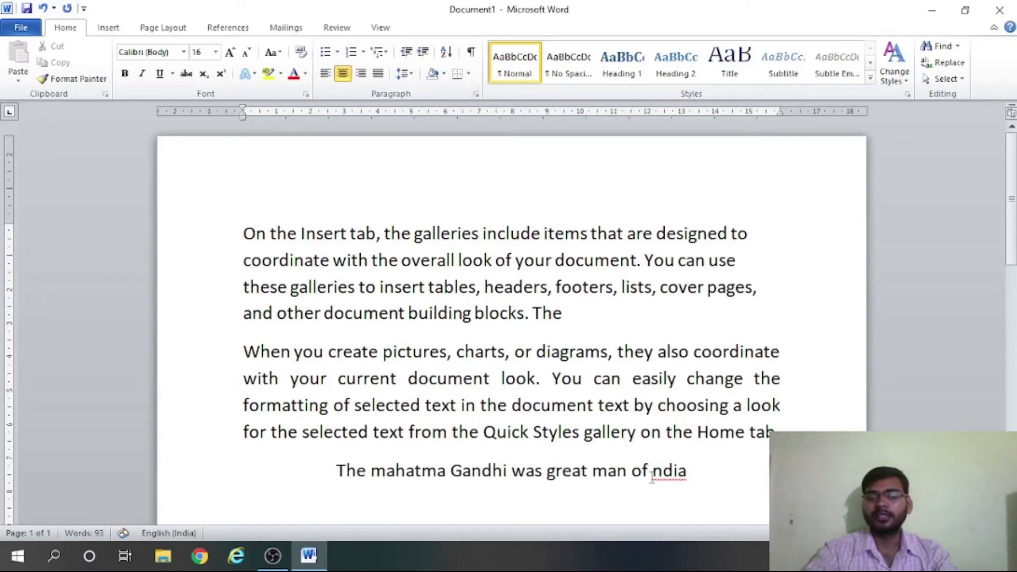
pyautogui.write('I')
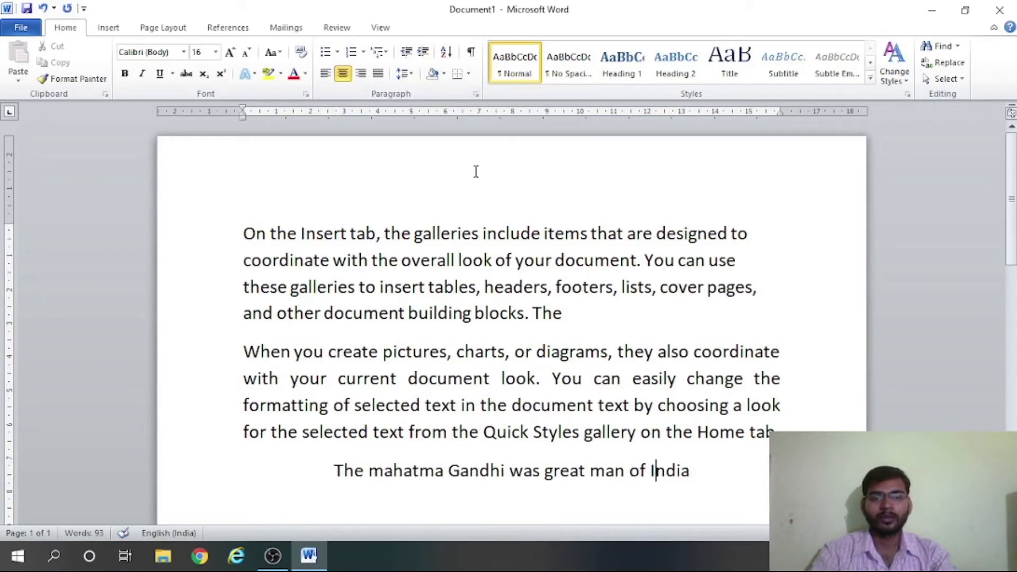
pyautogui.click(361, 74)
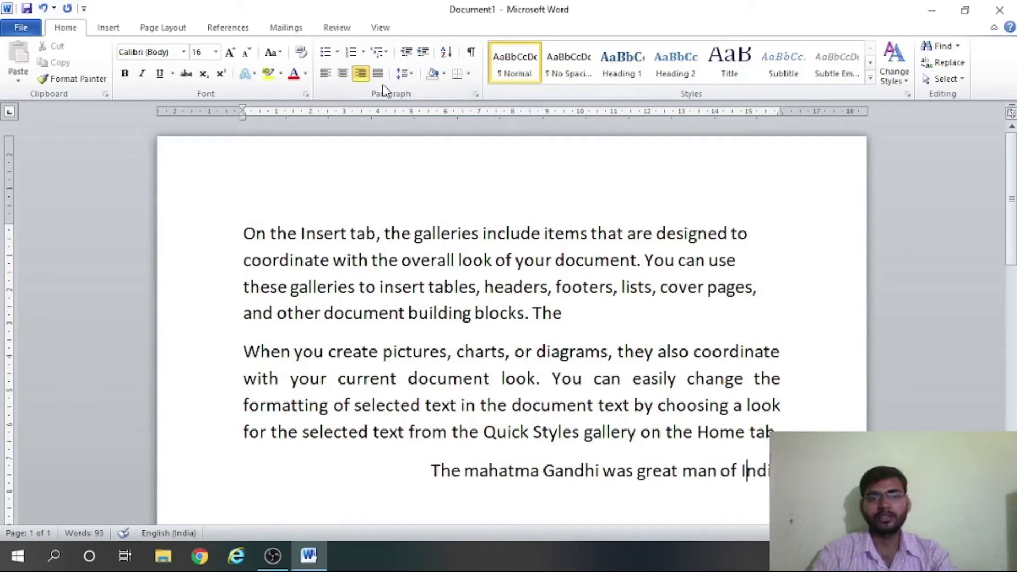
# Justify the first paragraph and try 2.0 line spacing on it before setting the spacing to 1.5.
pyautogui.click(442, 283)
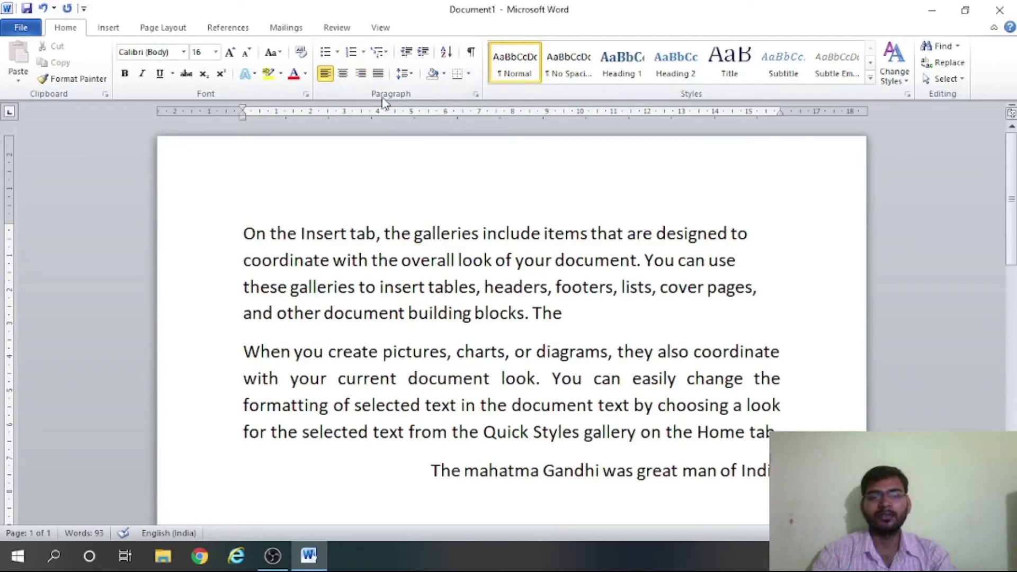
pyautogui.click(379, 74)
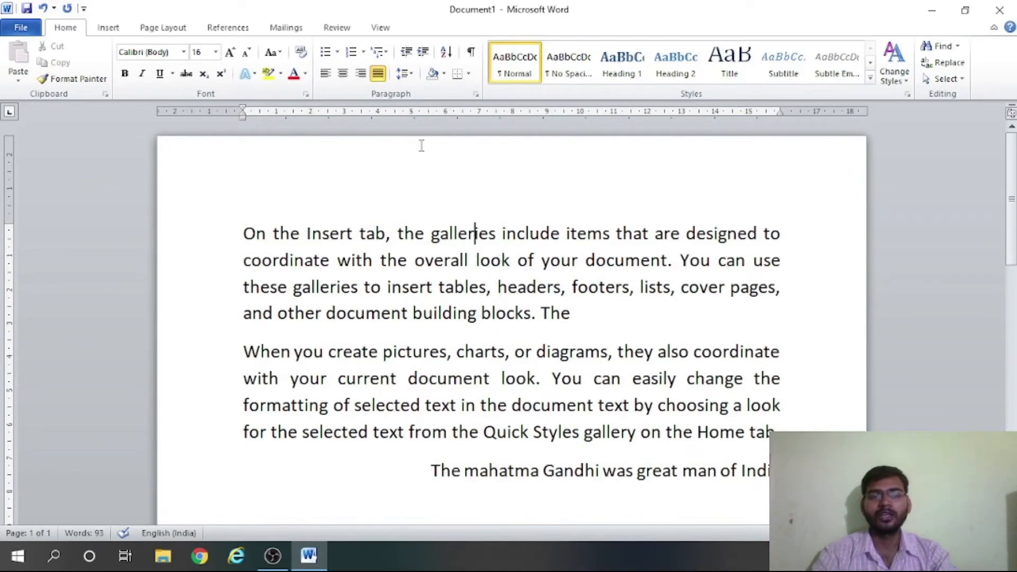
pyautogui.click(409, 78)
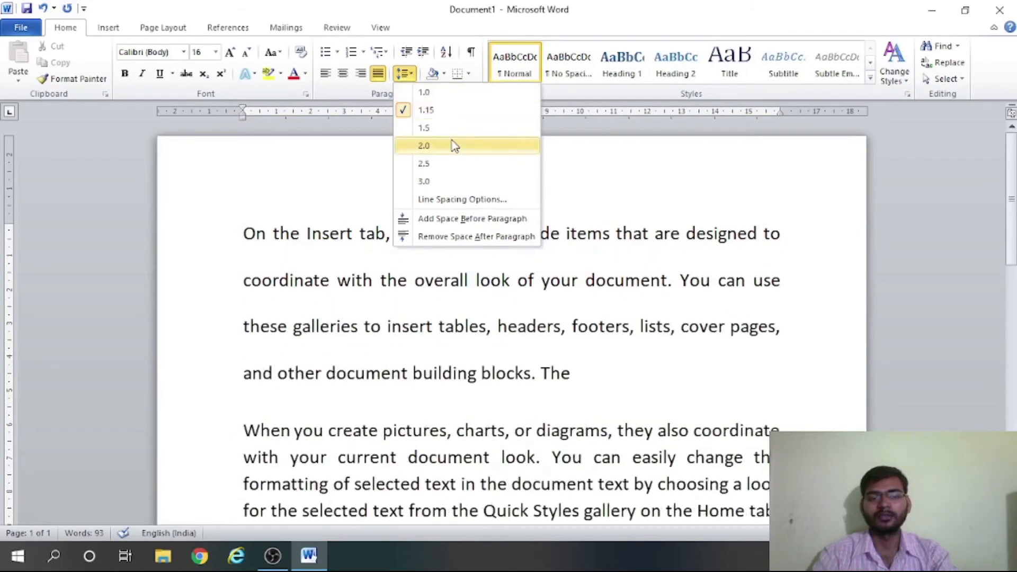
pyautogui.click(454, 146)
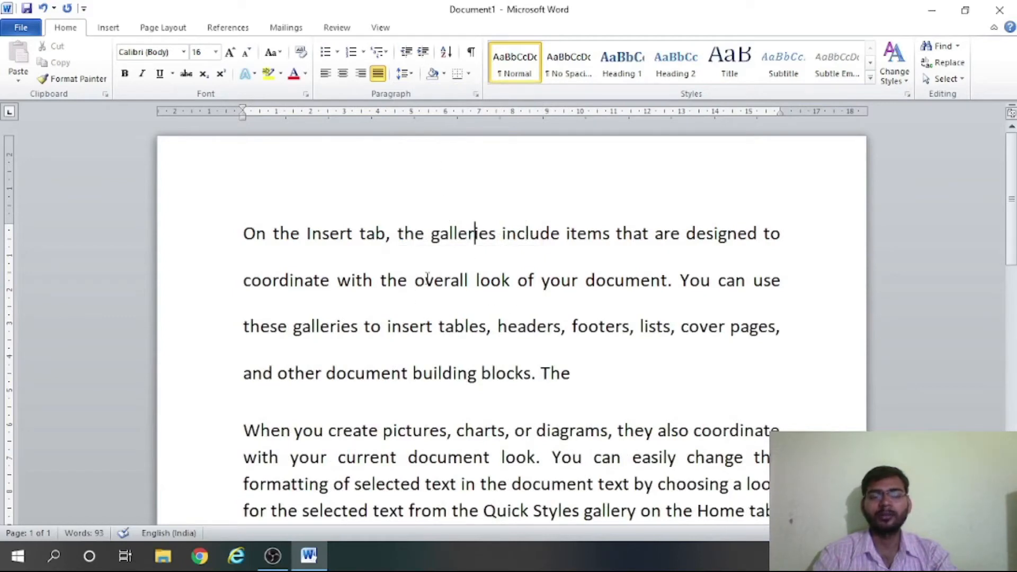
pyautogui.click(402, 75)
pyautogui.click(424, 129)
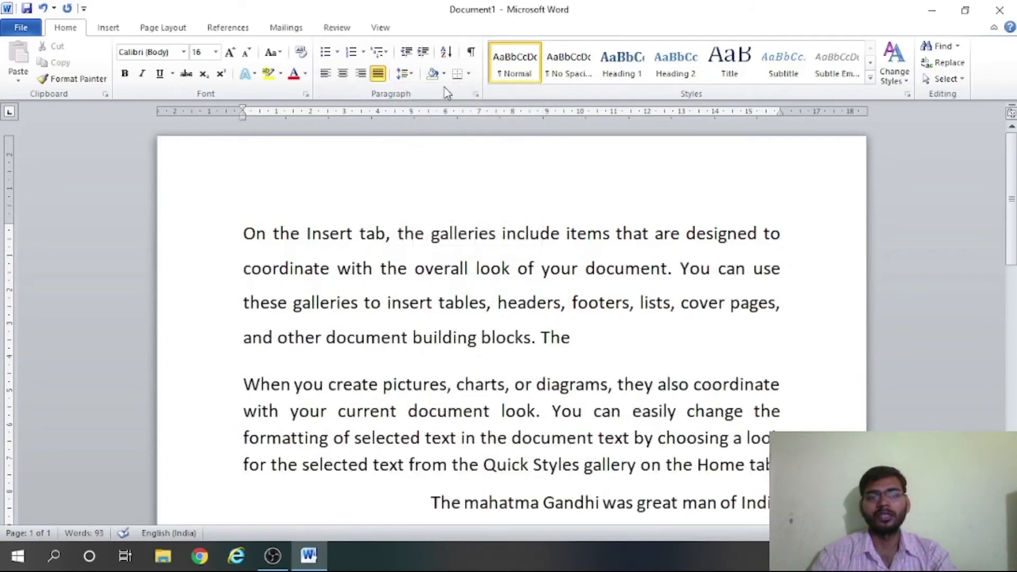
# Shade the background of the first paragraph with a medium-light red theme color.
pyautogui.click(444, 75)
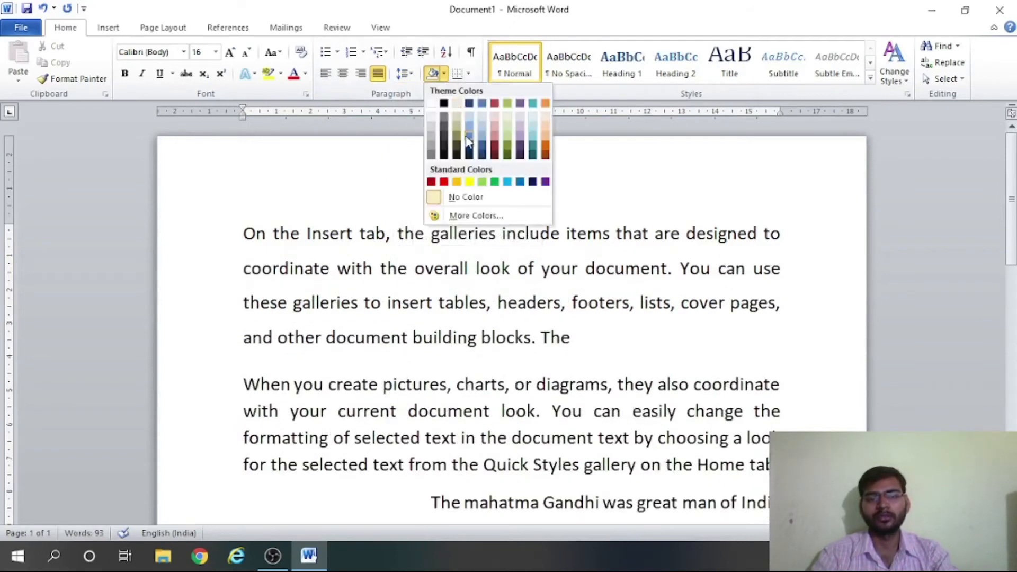
pyautogui.click(495, 141)
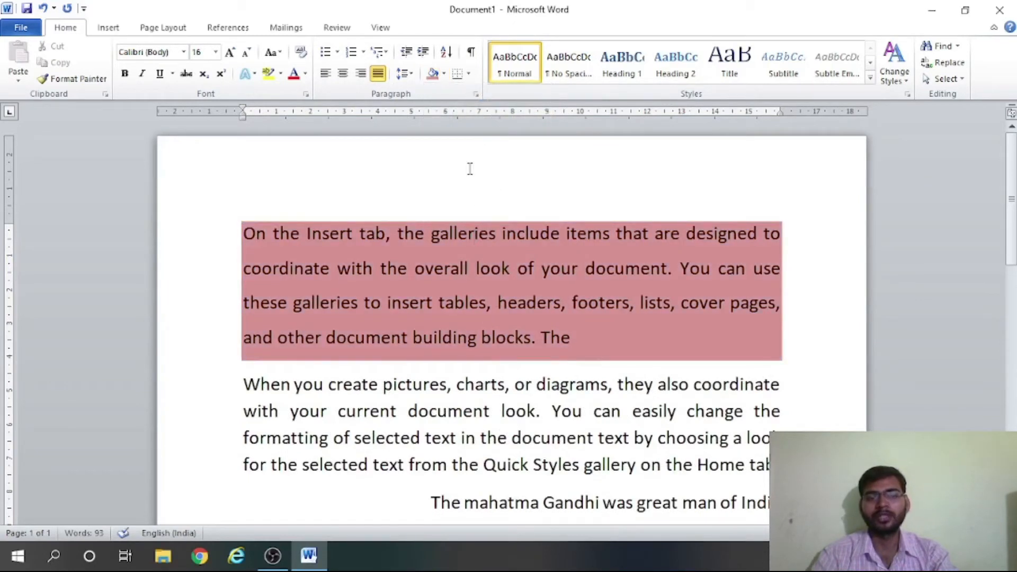
# Try the same red shading and a lighter red on the second paragraph, and undo both shadings.
pyautogui.click(445, 74)
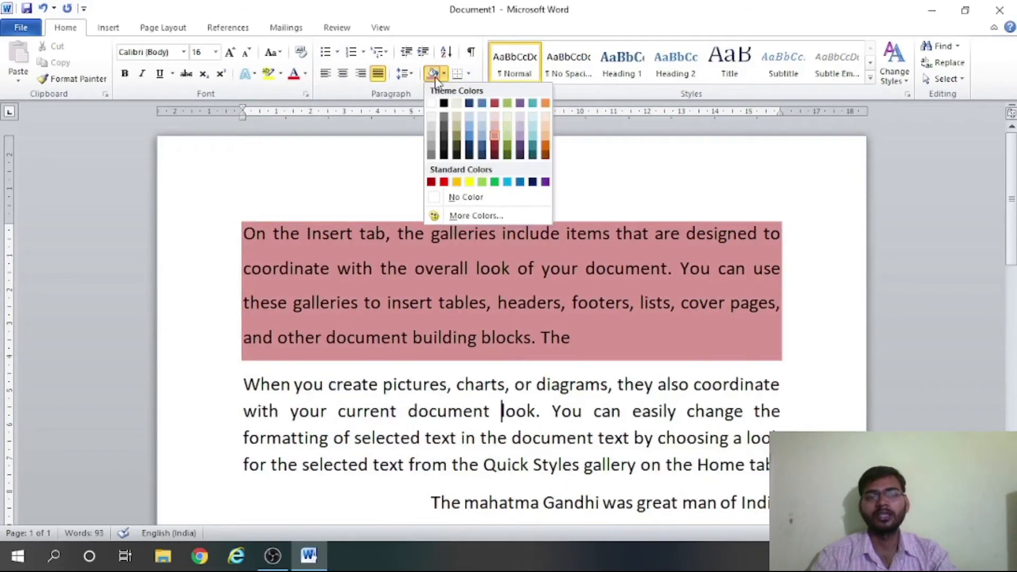
pyautogui.click(434, 74)
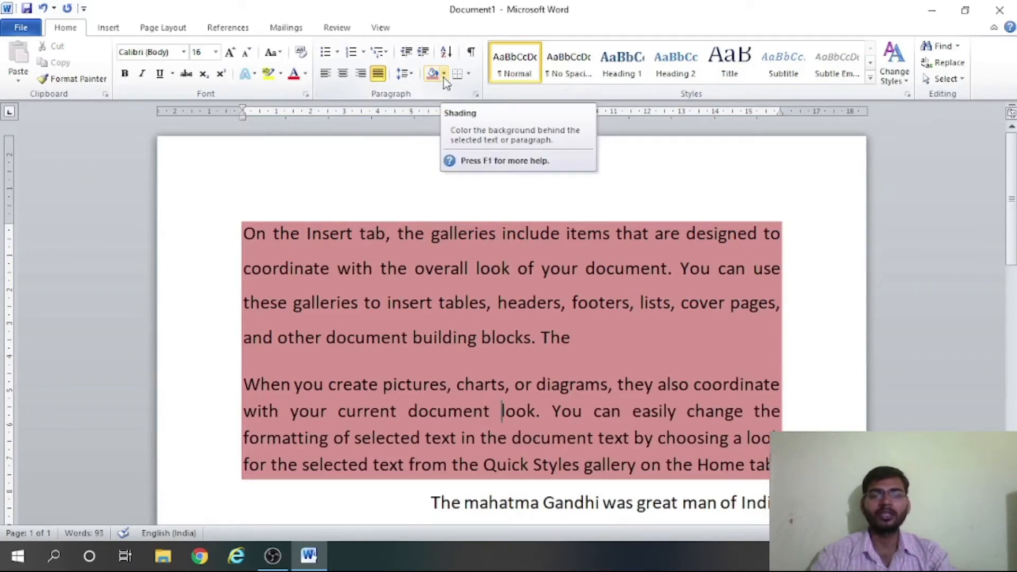
pyautogui.click(445, 79)
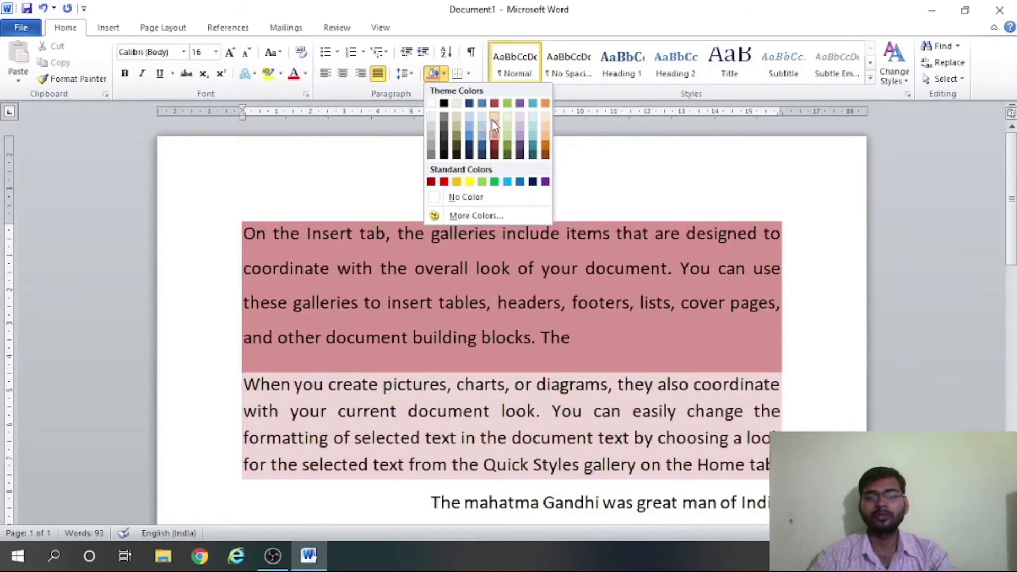
pyautogui.click(493, 124)
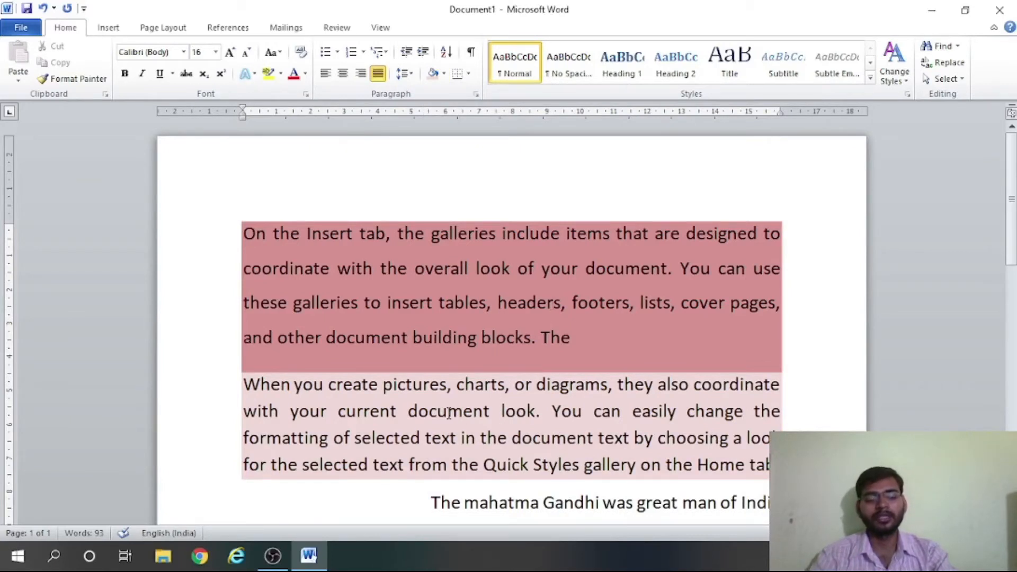
pyautogui.hotkey('ctrl', 'z')
pyautogui.hotkey('ctrl', 'z')
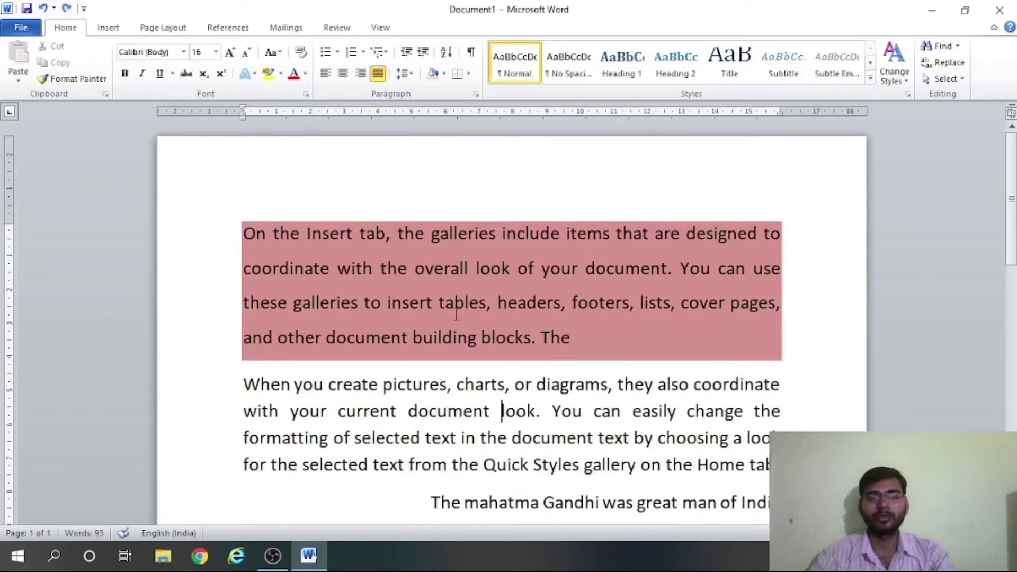
# Apply All Borders to the second paragraph.
pyautogui.click(469, 74)
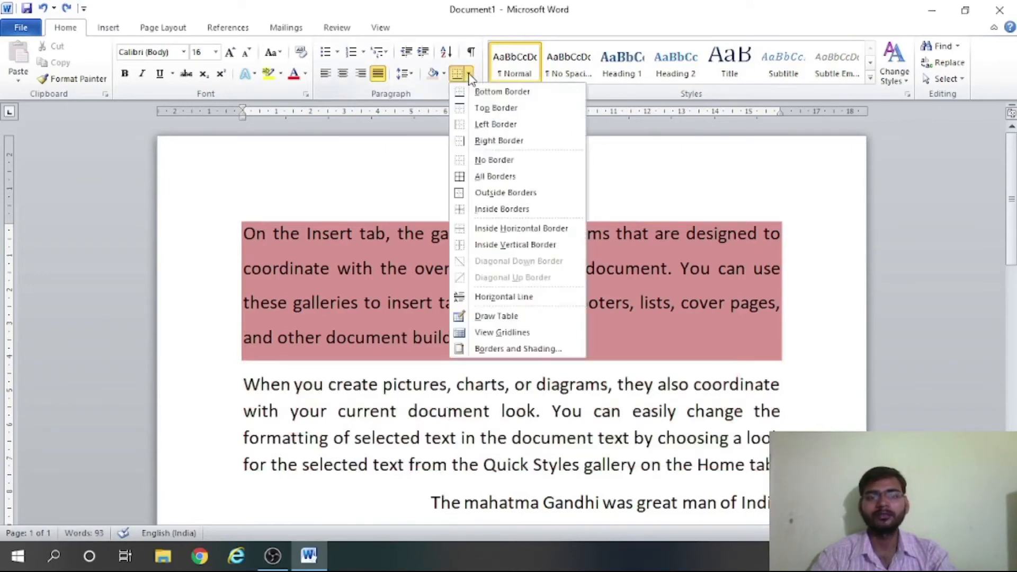
pyautogui.click(493, 177)
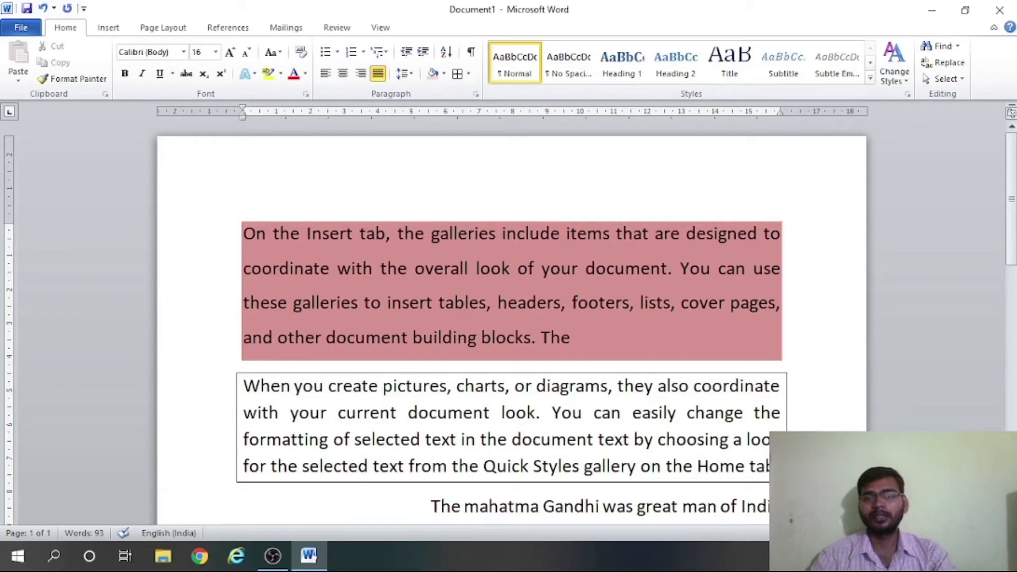
# Add two blank lines after "The mahatma Gandhi was great man of India" and left-align the last one.
pyautogui.click(782, 507)
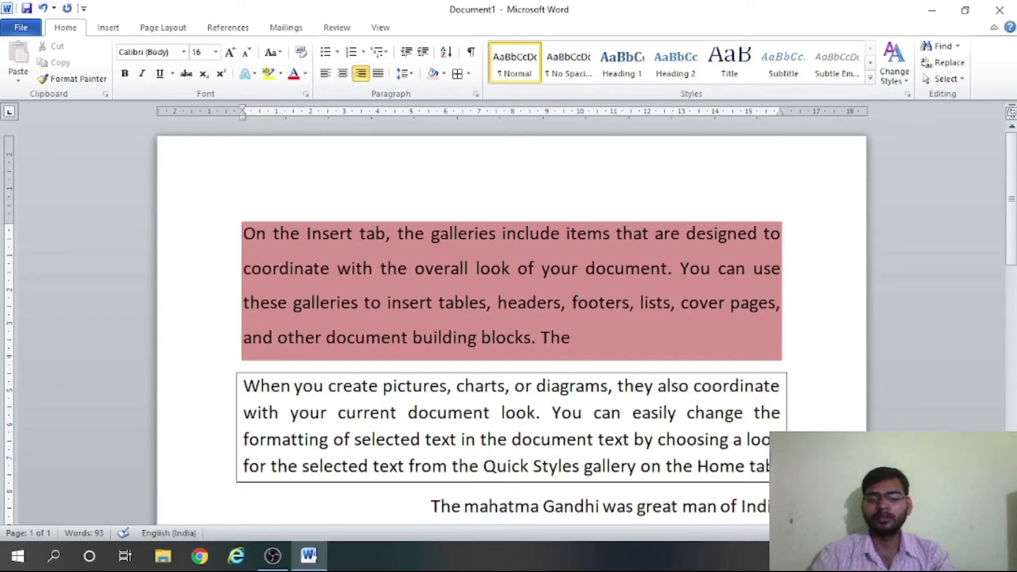
pyautogui.press('Return')
pyautogui.press('Return')
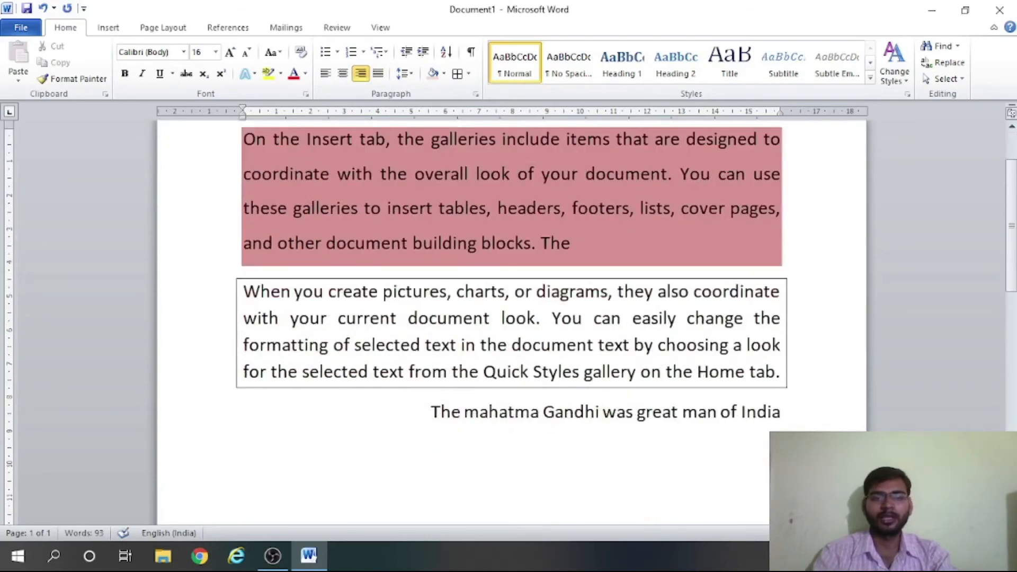
pyautogui.click(329, 79)
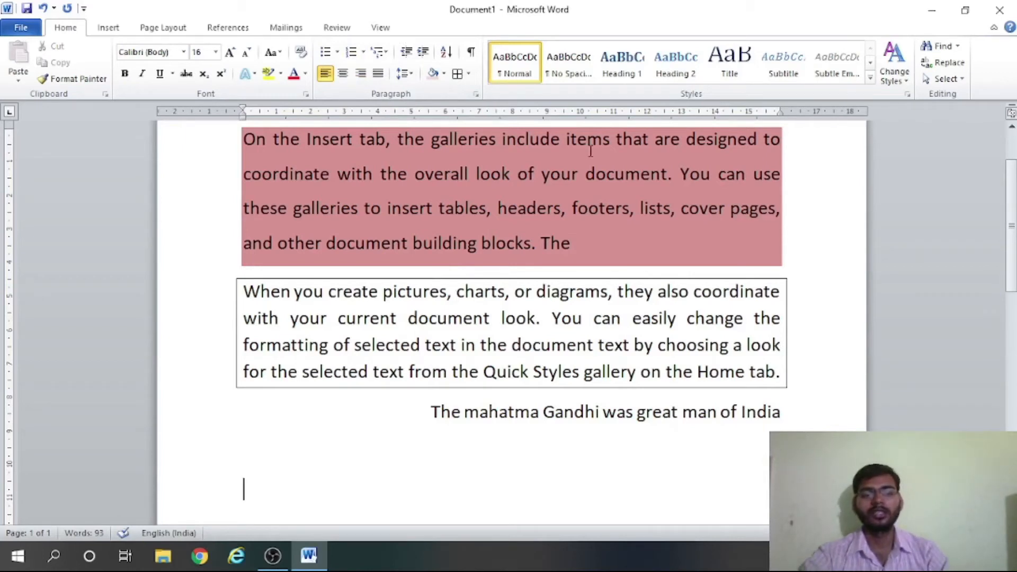
# Format the first two paragraphs as a bulleted list and change it to a numbered list.
pyautogui.click(551, 318)
pyautogui.click(523, 374)
pyautogui.moveTo(522, 374)
pyautogui.mouseDown()
pyautogui.moveTo(519, 318)
pyautogui.moveTo(477, 275)
pyautogui.moveTo(454, 329)
pyautogui.mouseUp()
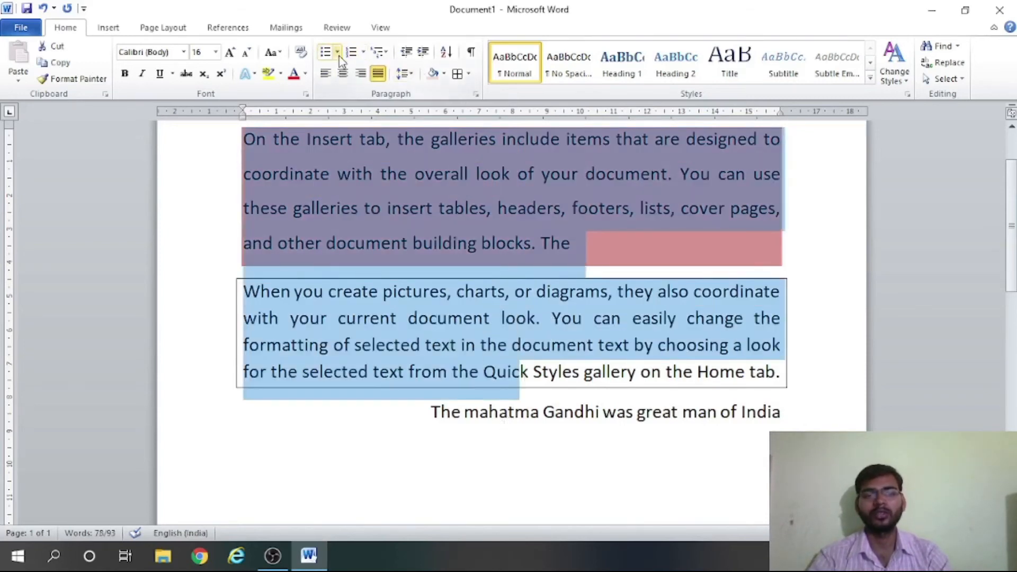
pyautogui.click(325, 53)
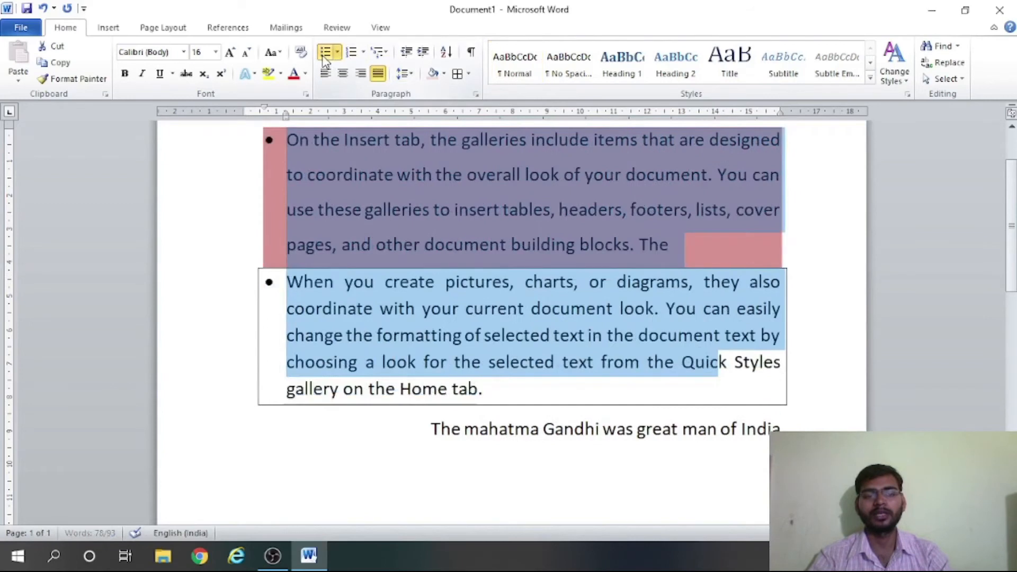
pyautogui.click(351, 53)
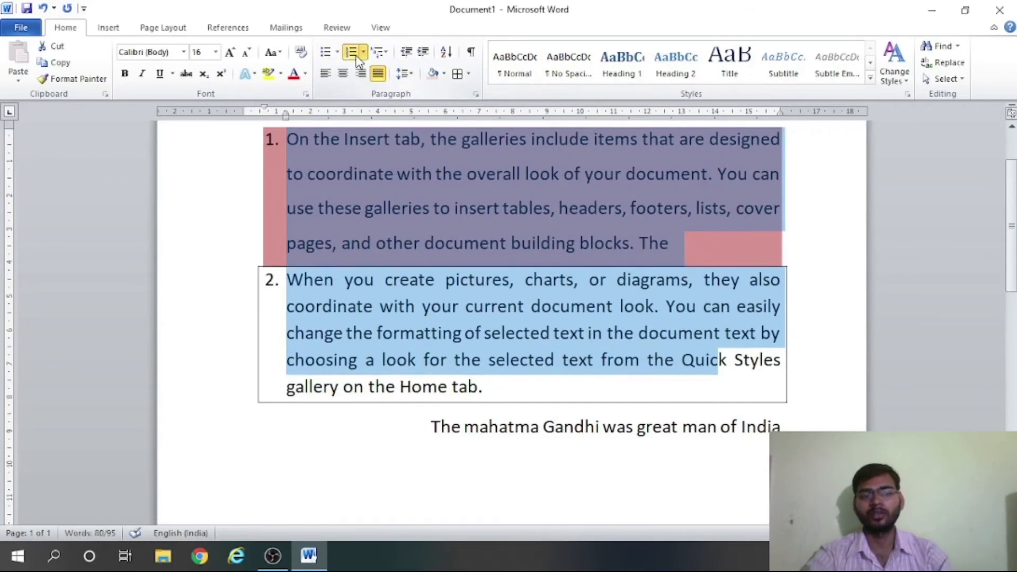
pyautogui.click(394, 333)
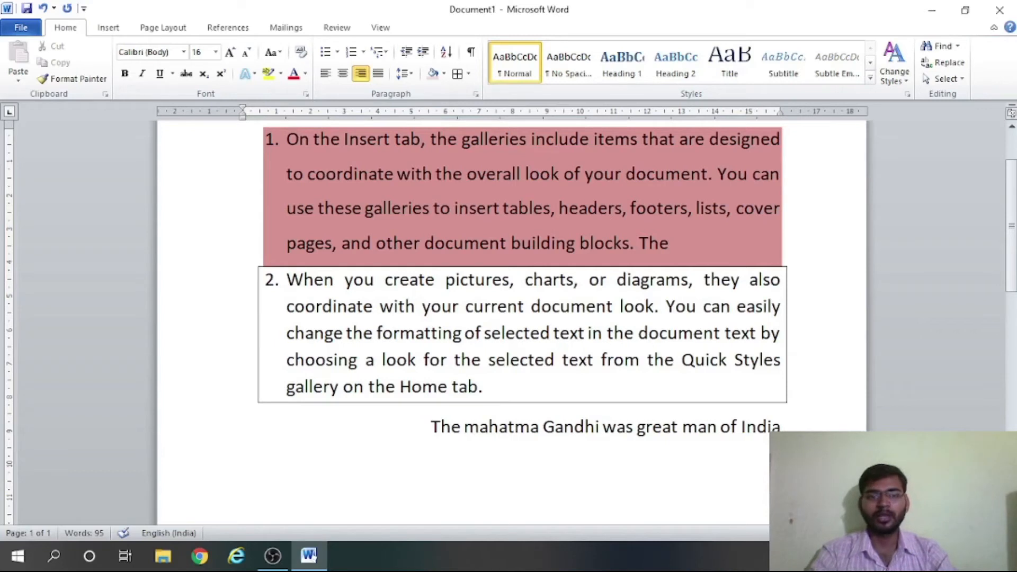
# Left-align the blank line below the "India" line, enter "Maharastra" and correct its spelling to "Maharashtra".
pyautogui.click(326, 73)
pyautogui.write('Maharastra')
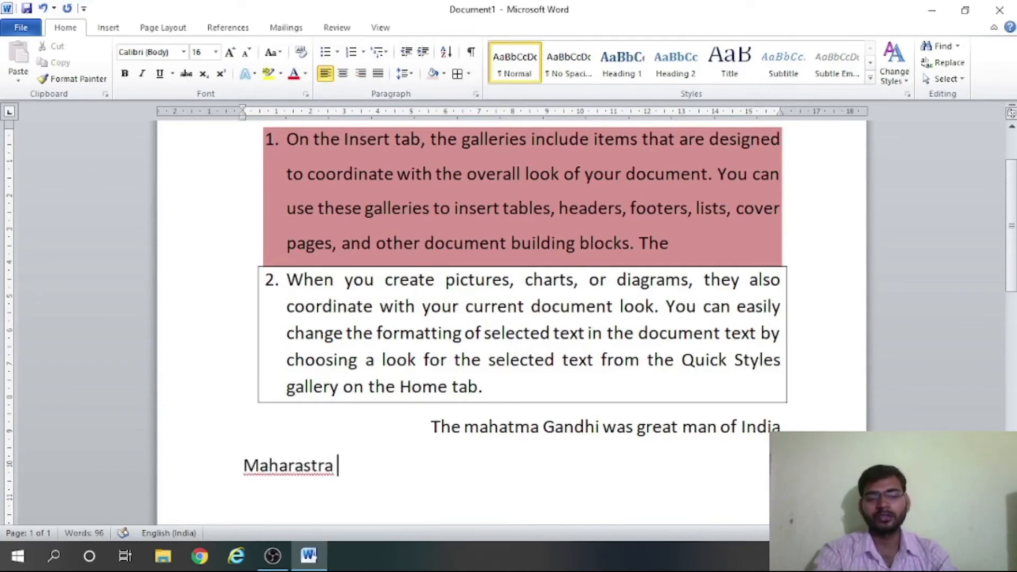
pyautogui.press('Left')
pyautogui.press('Left')
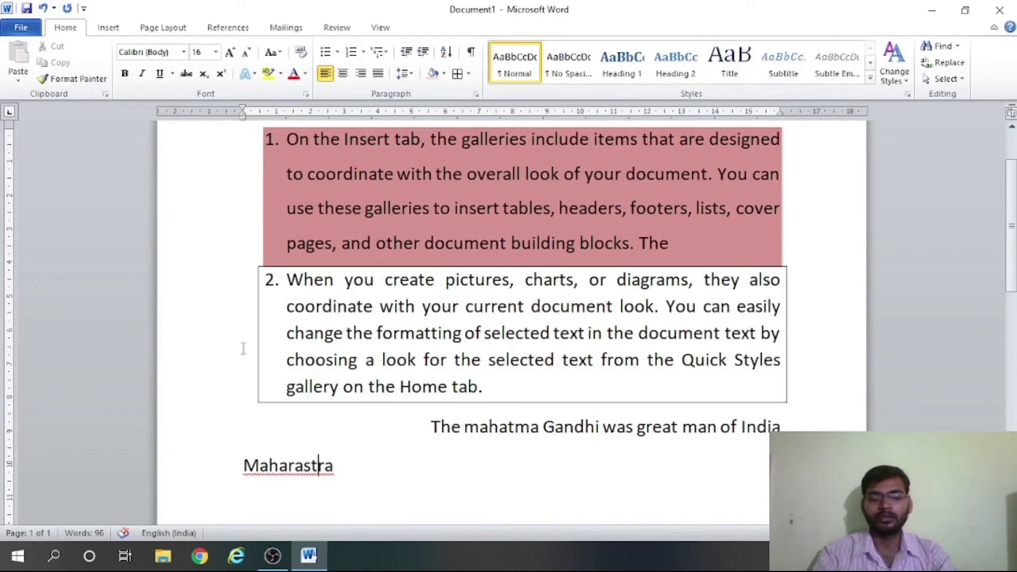
pyautogui.rightClick(291, 473)
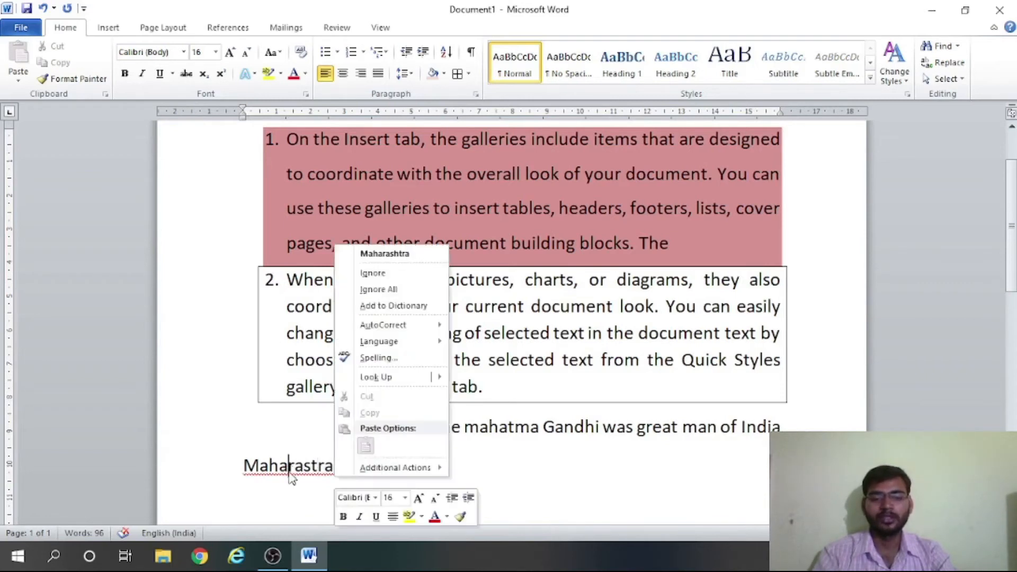
pyautogui.click(384, 253)
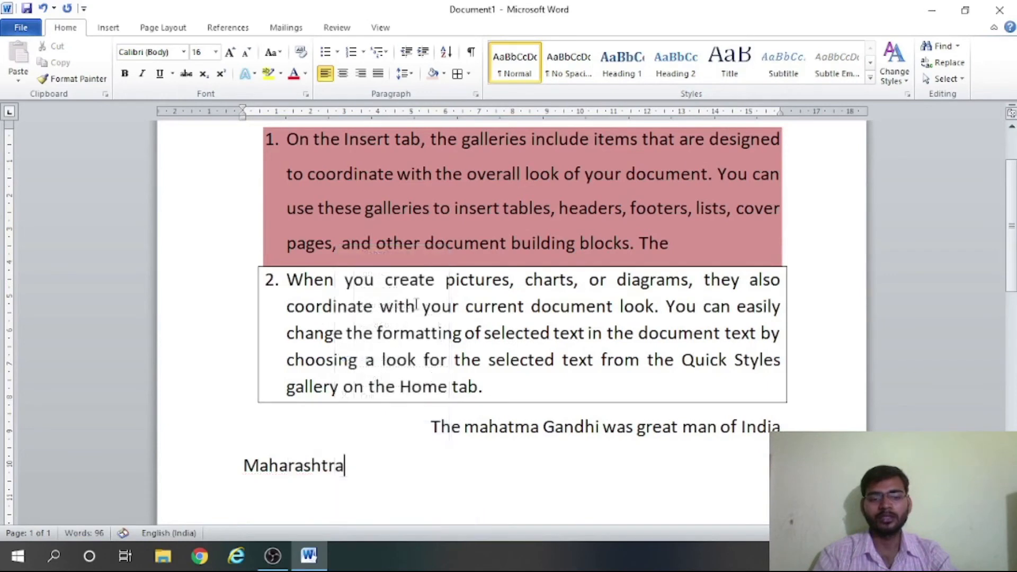
# Enter "Madhya Pradesh" on a new line below "Maharashtra" and format both lines as a numbered list.
pyautogui.write('ma')
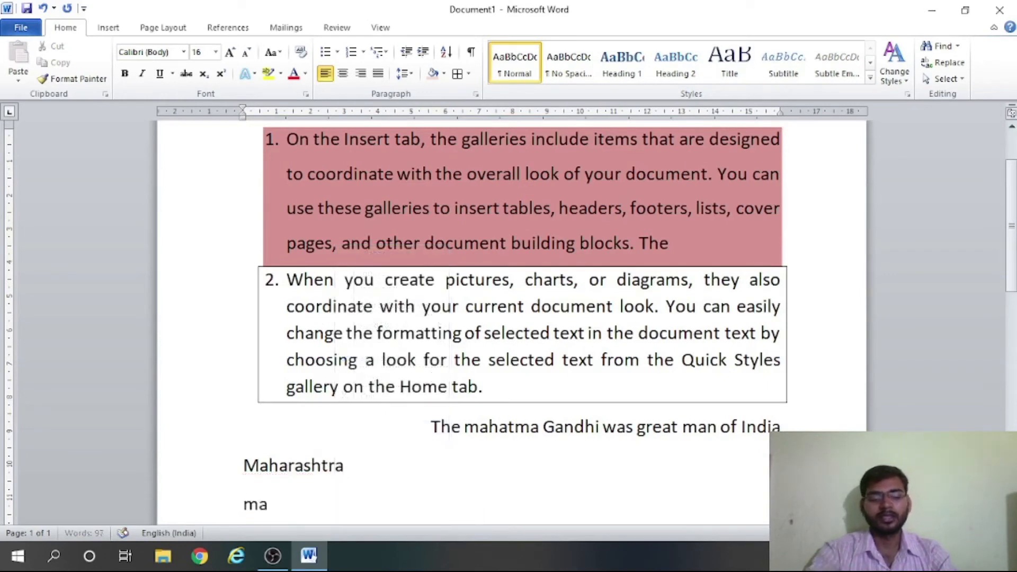
pyautogui.write('dhya ')
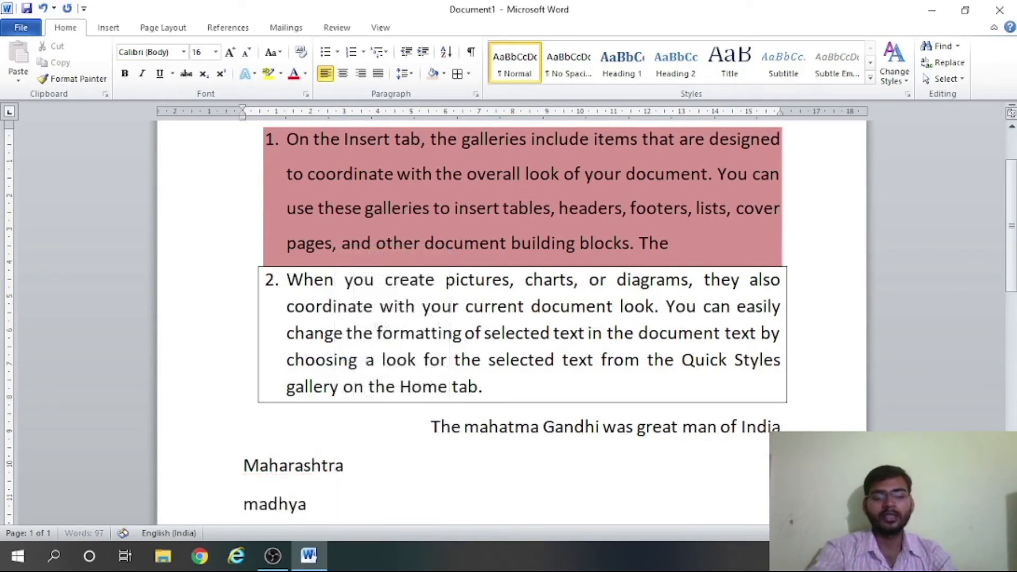
pyautogui.write('p')
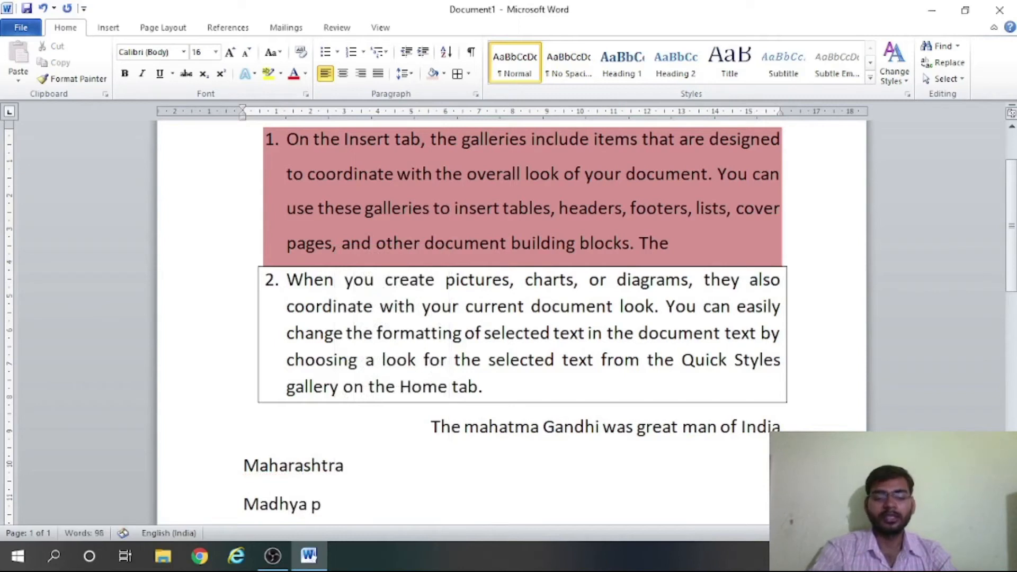
pyautogui.write('radesh')
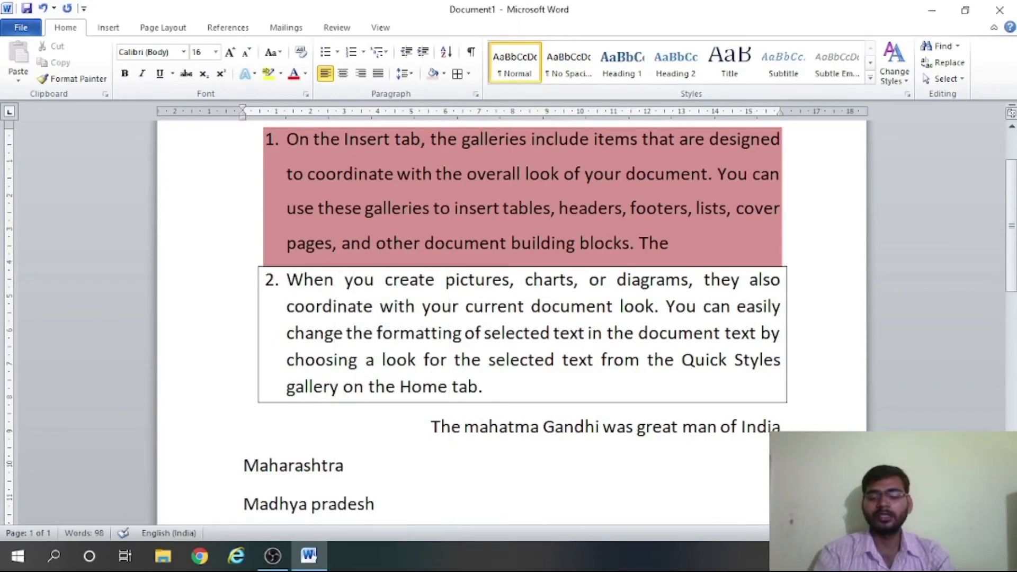
pyautogui.press('Return')
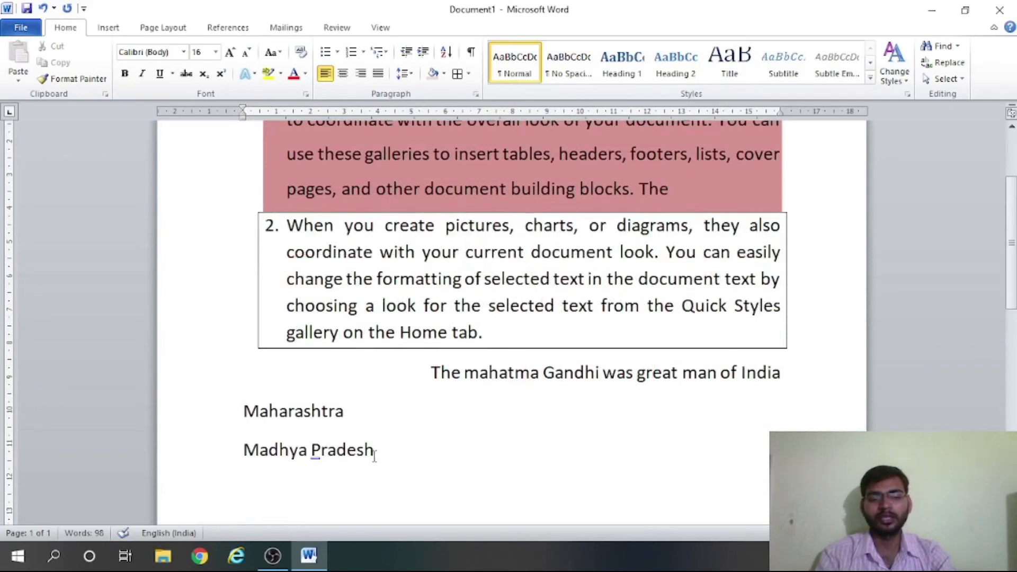
pyautogui.moveTo(374, 455); pyautogui.dragTo(321, 425)
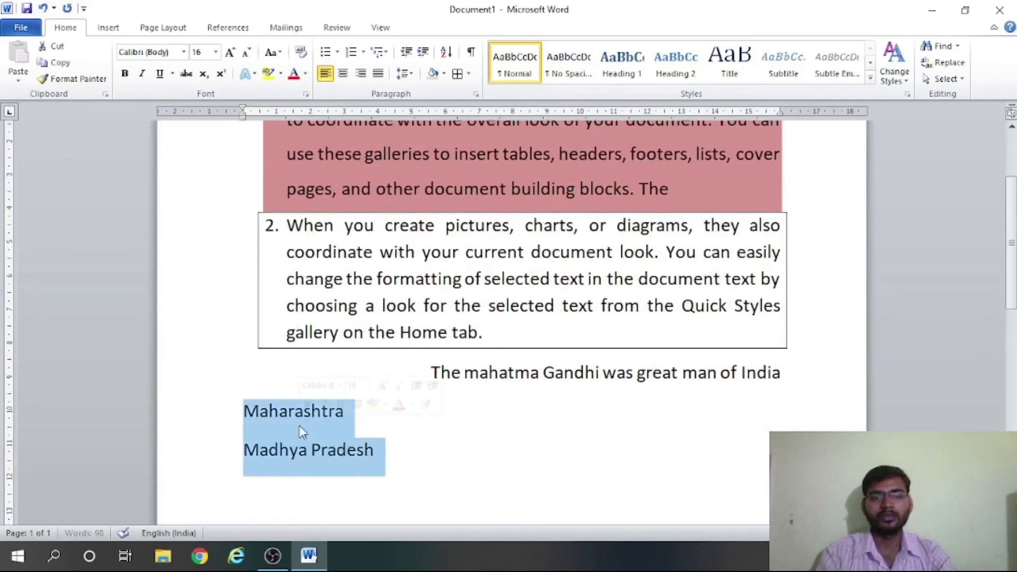
pyautogui.click(357, 52)
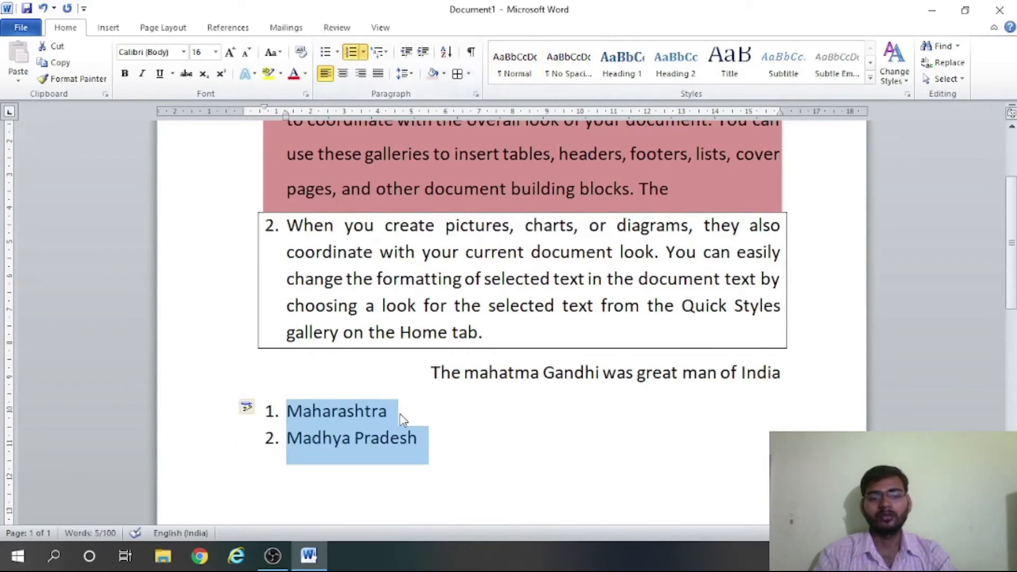
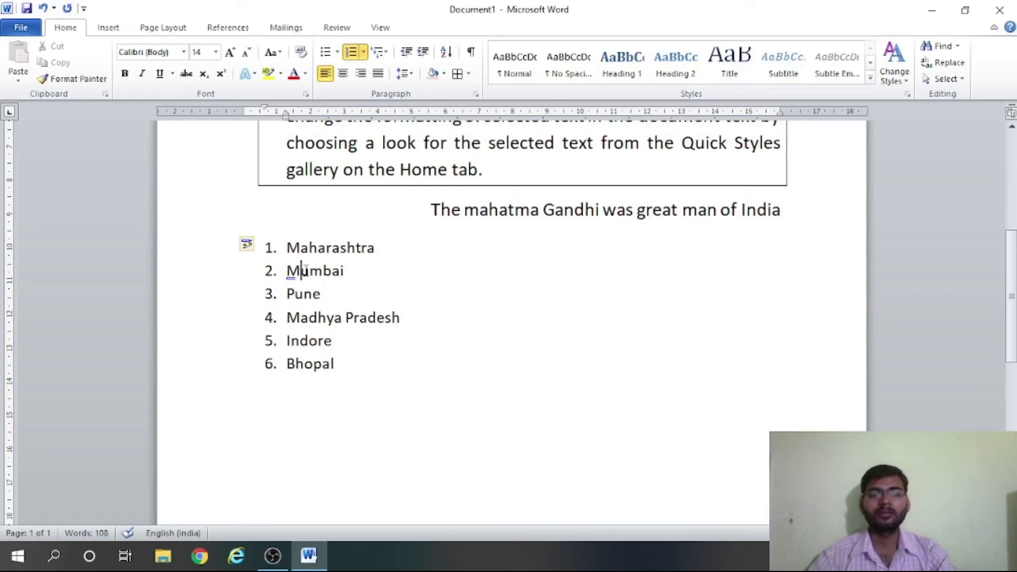
# Demote "Mumbai" and "Pune" one list level so they become sub-items of "Maharashtra".
pyautogui.click(422, 53)
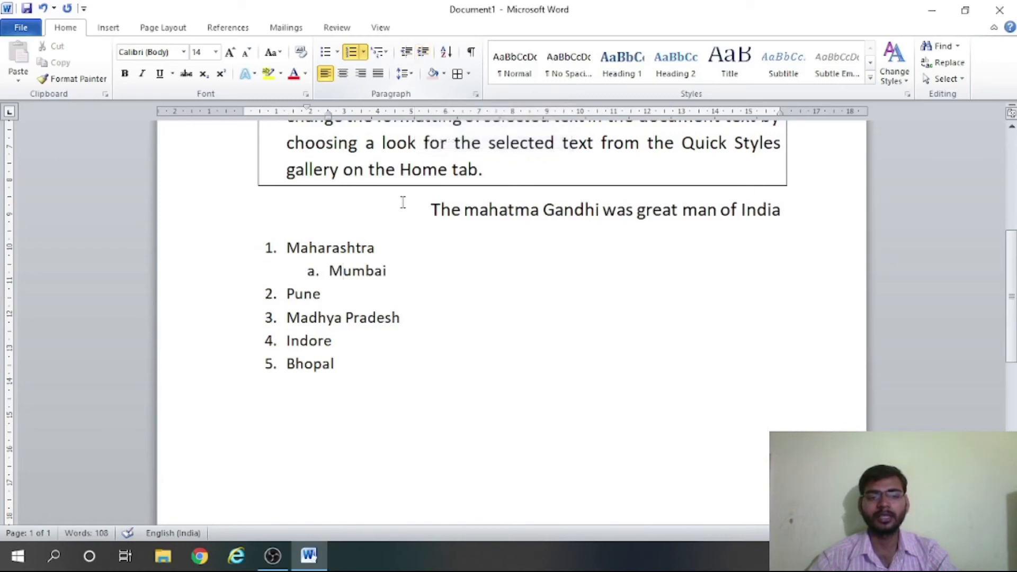
pyautogui.click(307, 298)
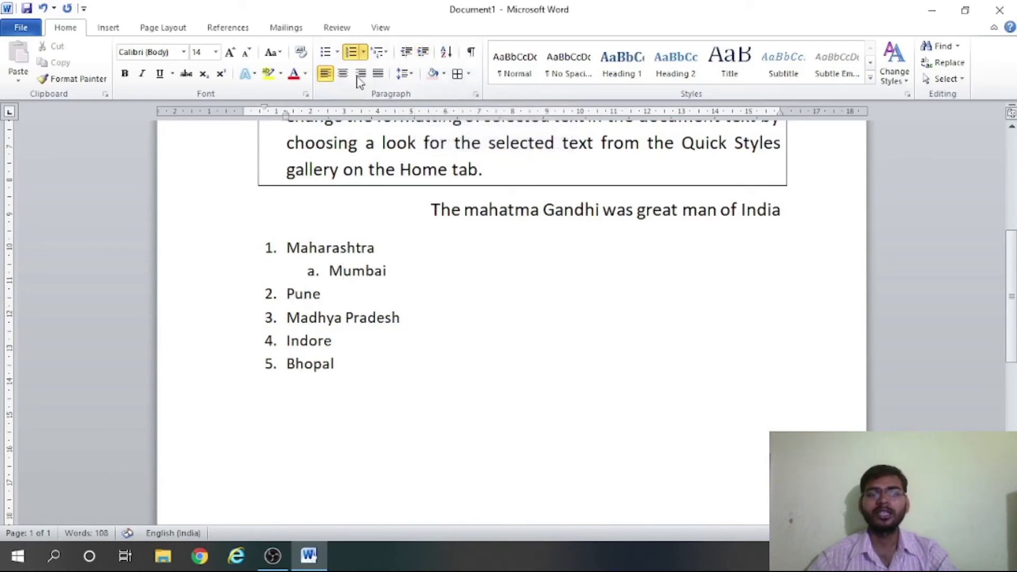
pyautogui.click(422, 53)
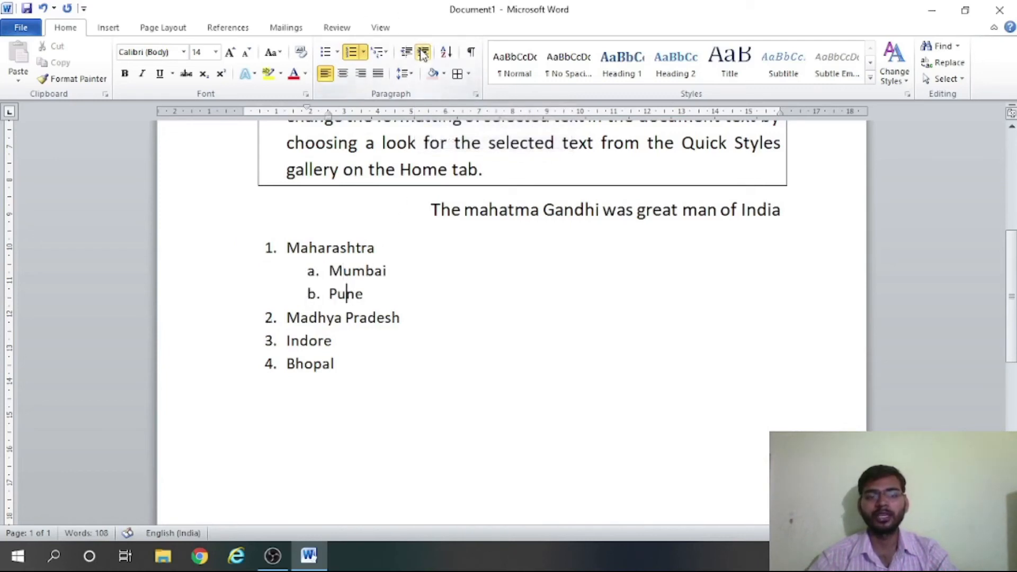
pyautogui.click(346, 293)
pyautogui.click(333, 247)
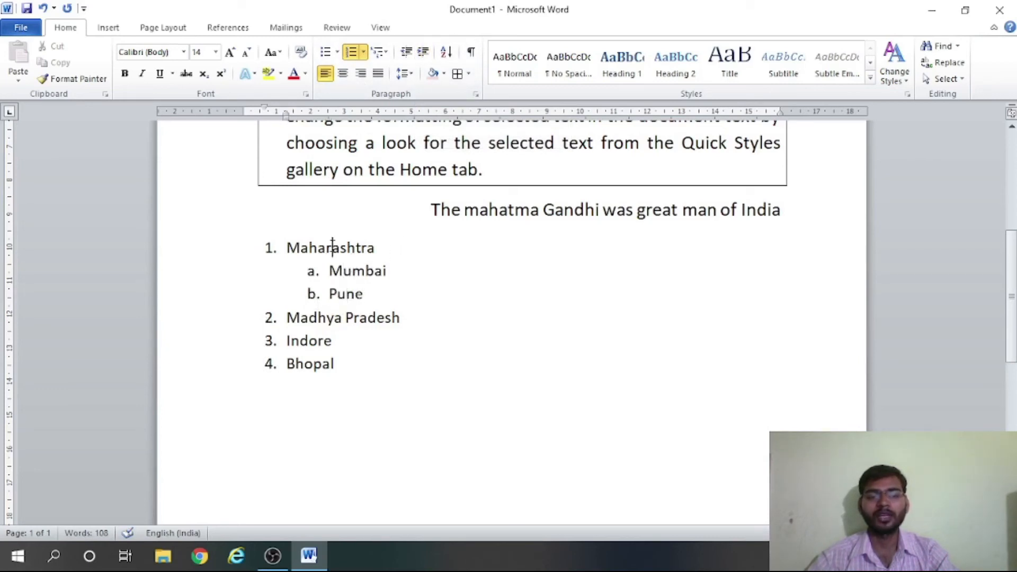
# Demote "Indore" and "Bhopal" one list level so they become sub-items of "Madhya Pradesh".
pyautogui.moveTo(301, 350); pyautogui.dragTo(309, 342)
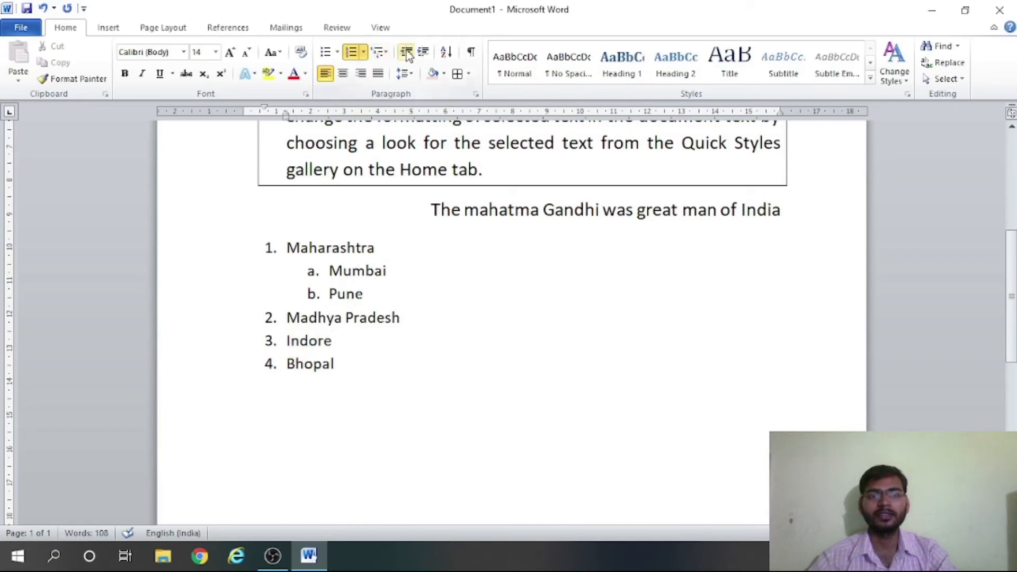
pyautogui.click(422, 53)
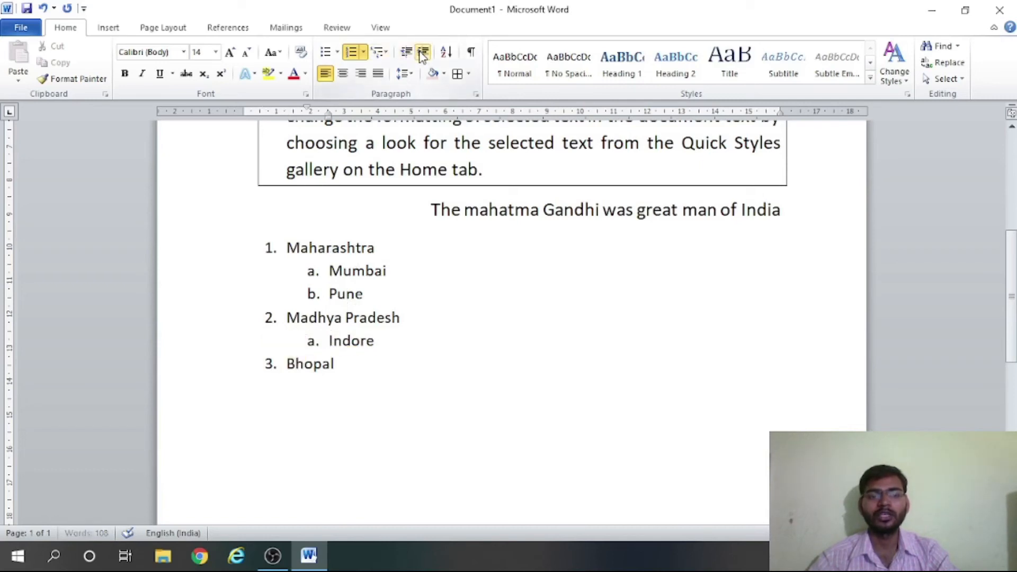
pyautogui.click(315, 364)
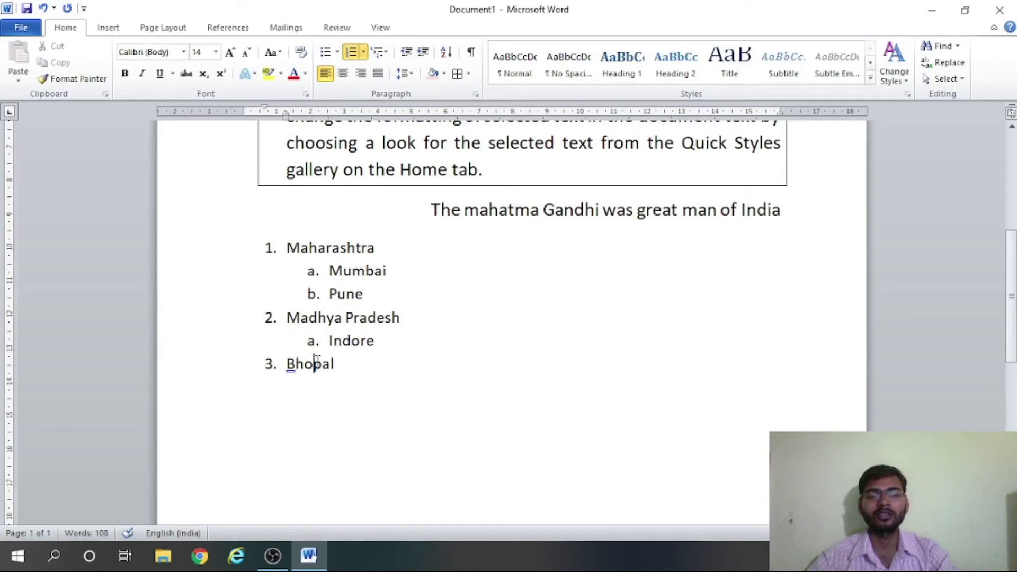
pyautogui.click(421, 55)
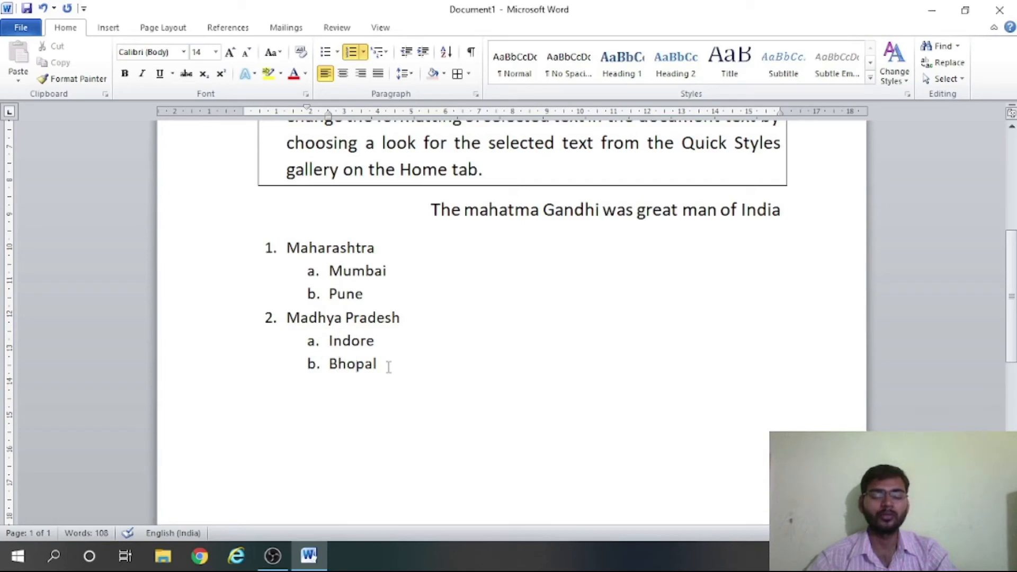
# Apply the 1., 1.1., 1.1.1. multilevel numbering style to the whole list of states and cities.
pyautogui.moveTo(388, 367); pyautogui.dragTo(282, 254)
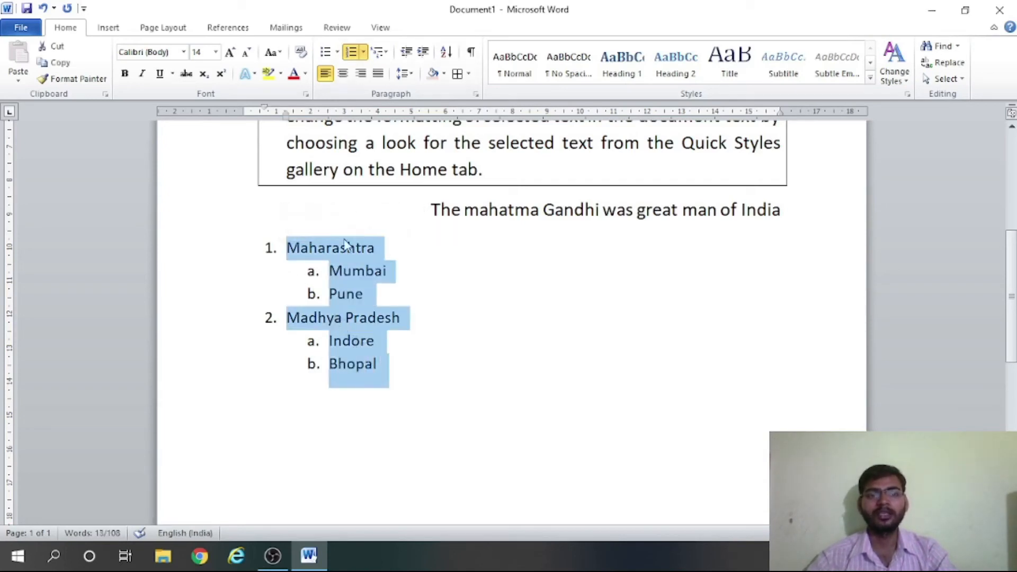
pyautogui.click(387, 52)
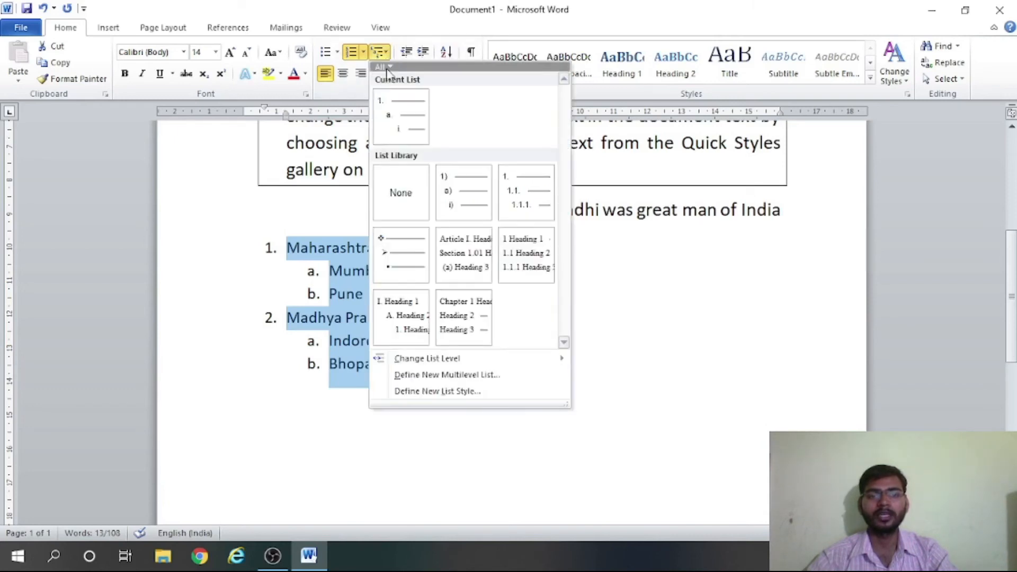
pyautogui.moveTo(456, 192)
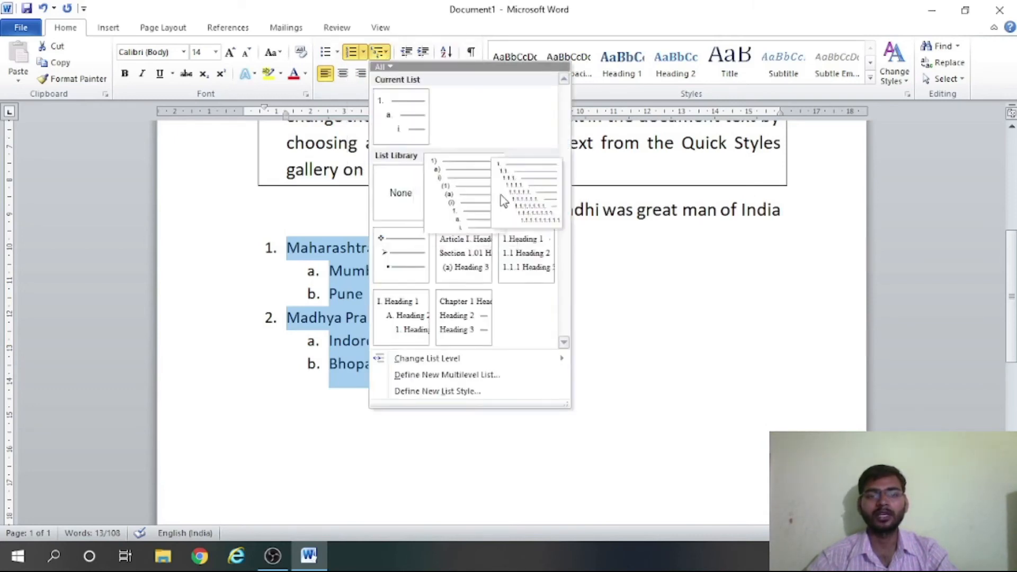
pyautogui.click(522, 199)
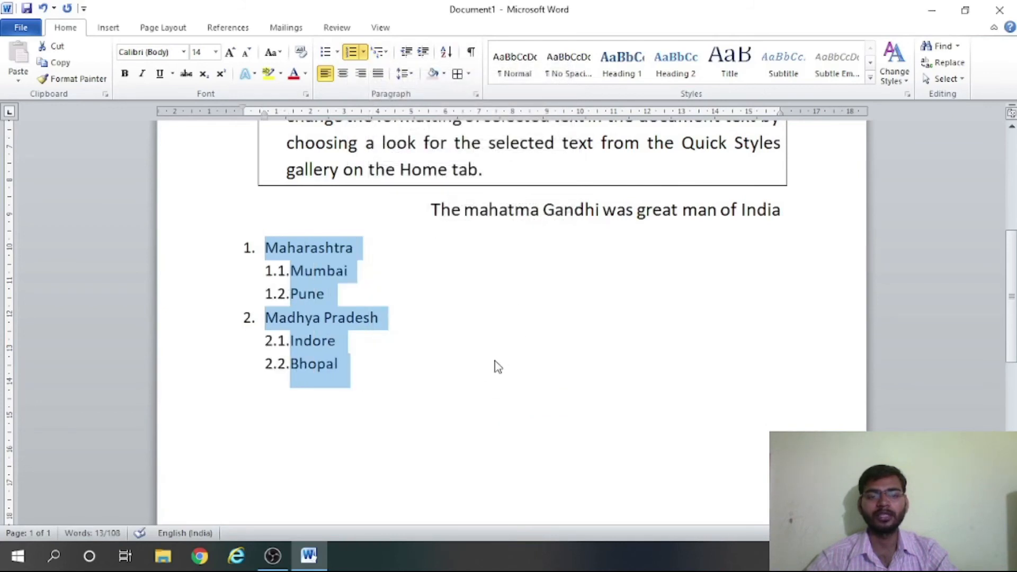
pyautogui.click(480, 345)
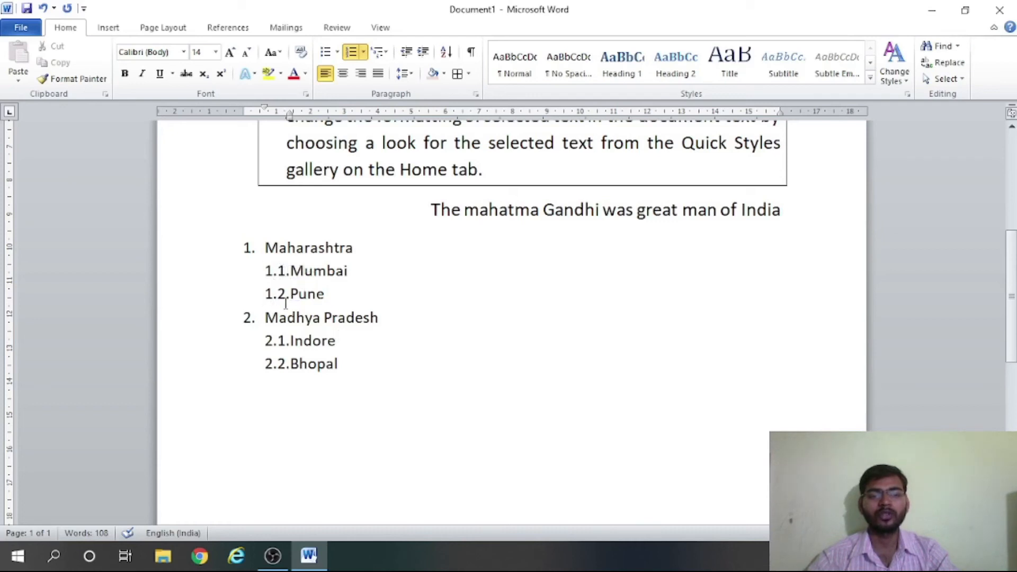
pyautogui.click(326, 247)
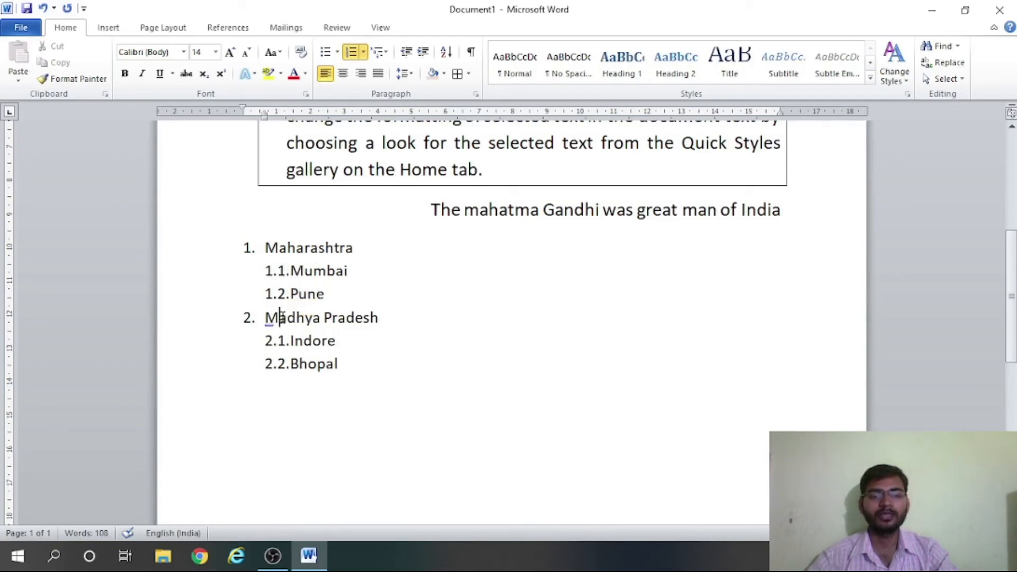
pyautogui.moveTo(316, 349)
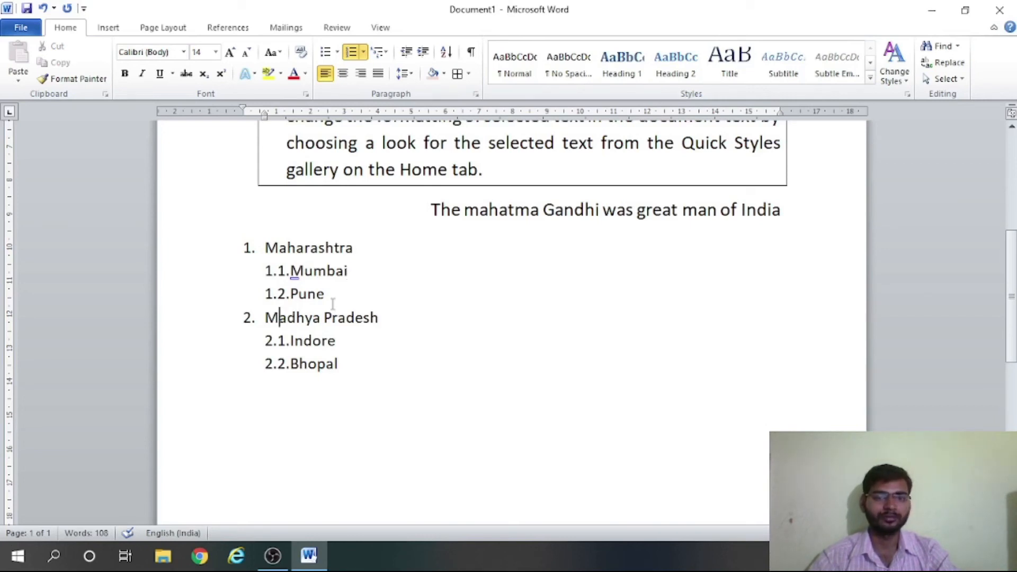
# Change the list of states and cities to the multilevel bullet style with diamond and arrow symbols.
pyautogui.moveTo(352, 369); pyautogui.dragTo(237, 254)
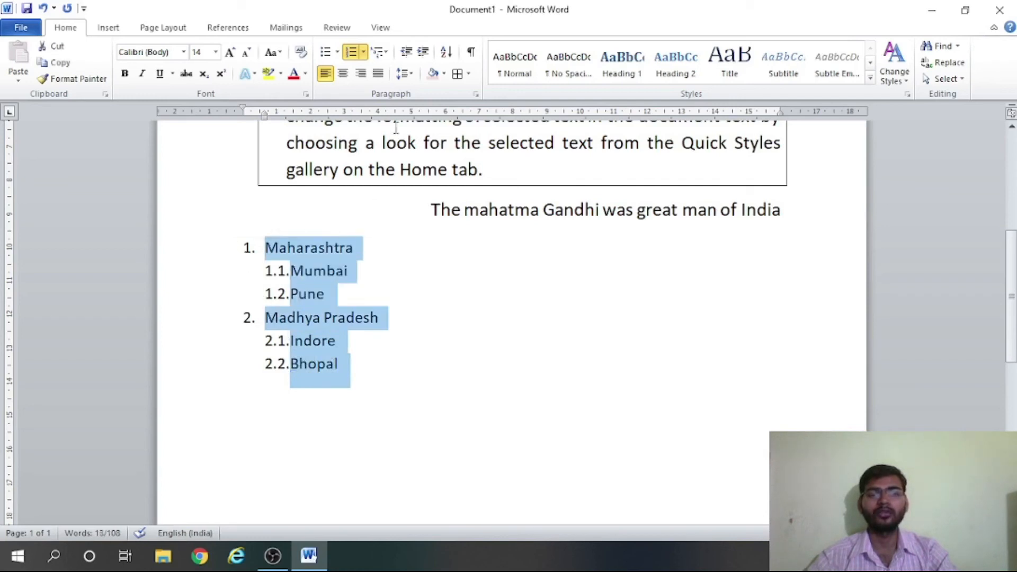
pyautogui.click(387, 62)
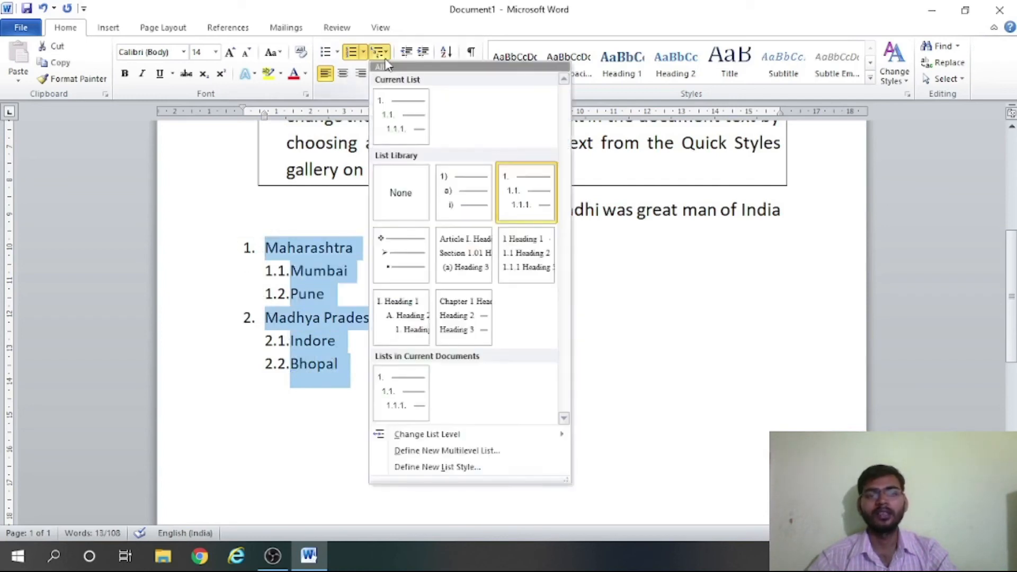
pyautogui.moveTo(454, 265)
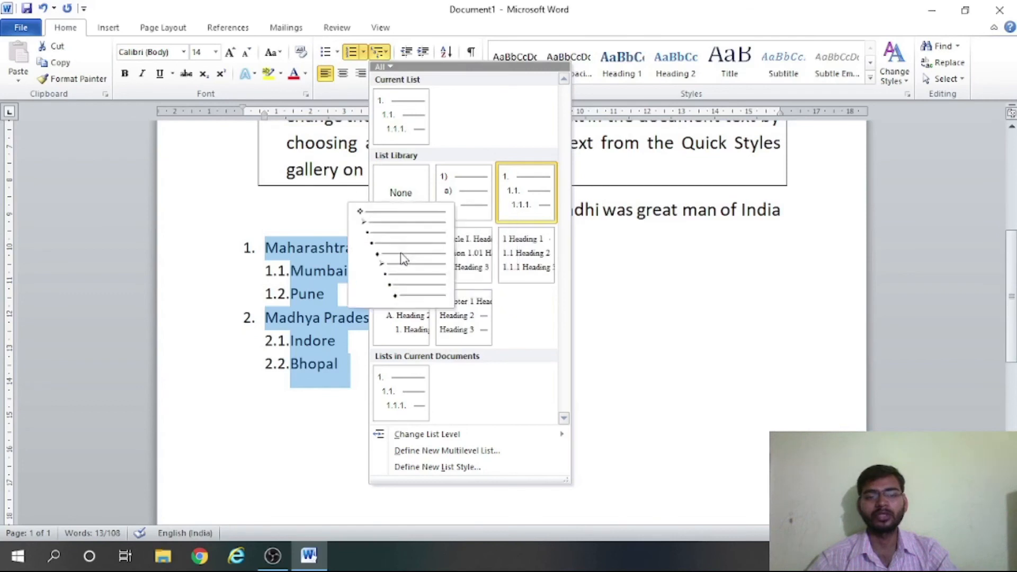
pyautogui.click(403, 258)
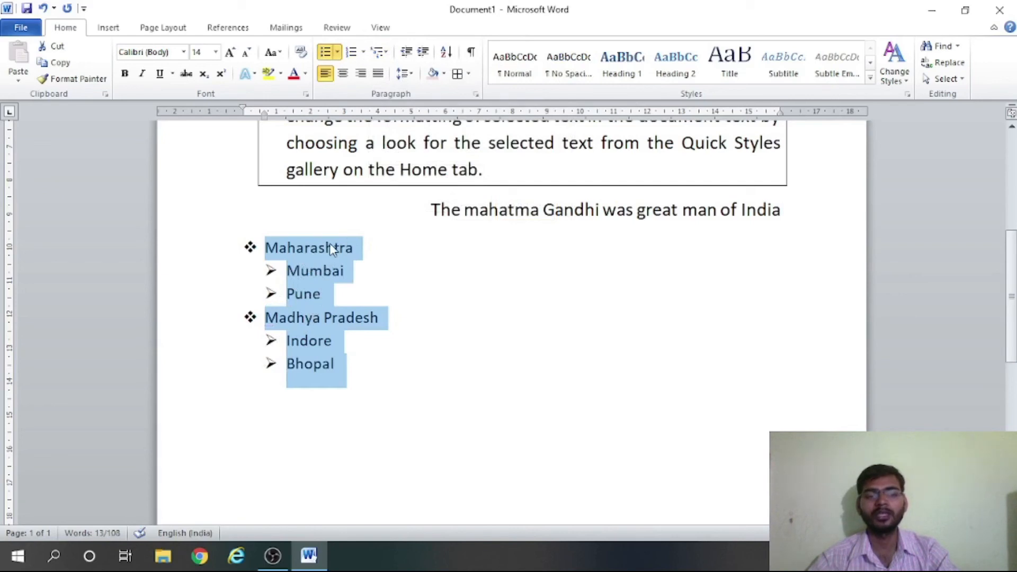
pyautogui.click(326, 351)
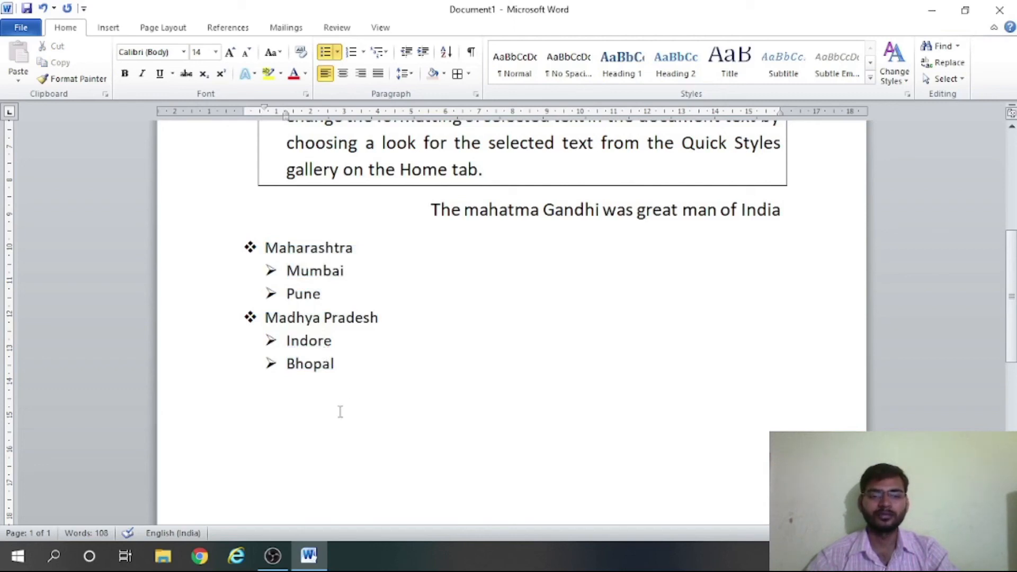
# Clear all formatting from the entire document.
pyautogui.moveTo(335, 366); pyautogui.dragTo(266, 247)
pyautogui.click(250, 248)
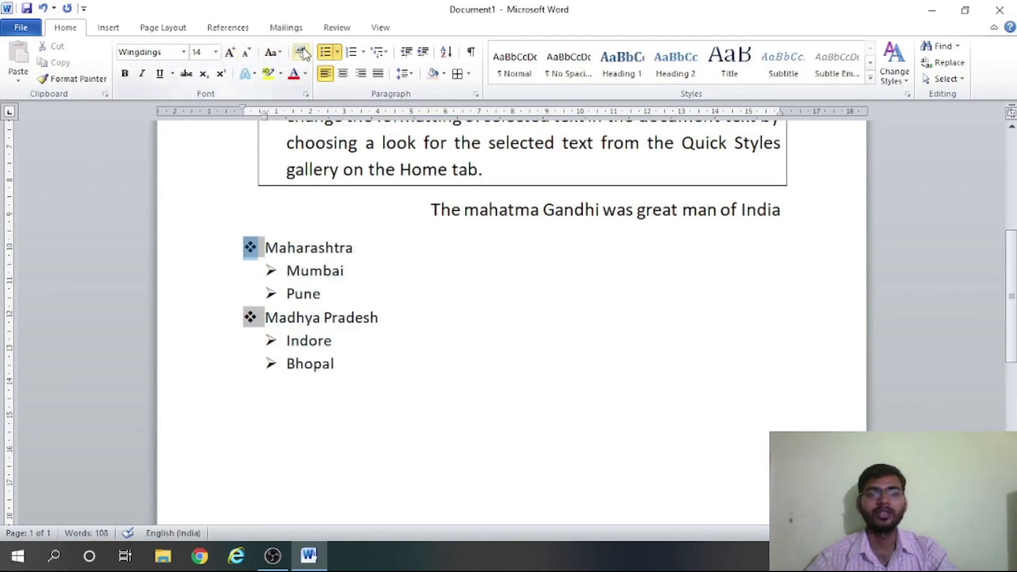
pyautogui.tripleClick(319, 296)
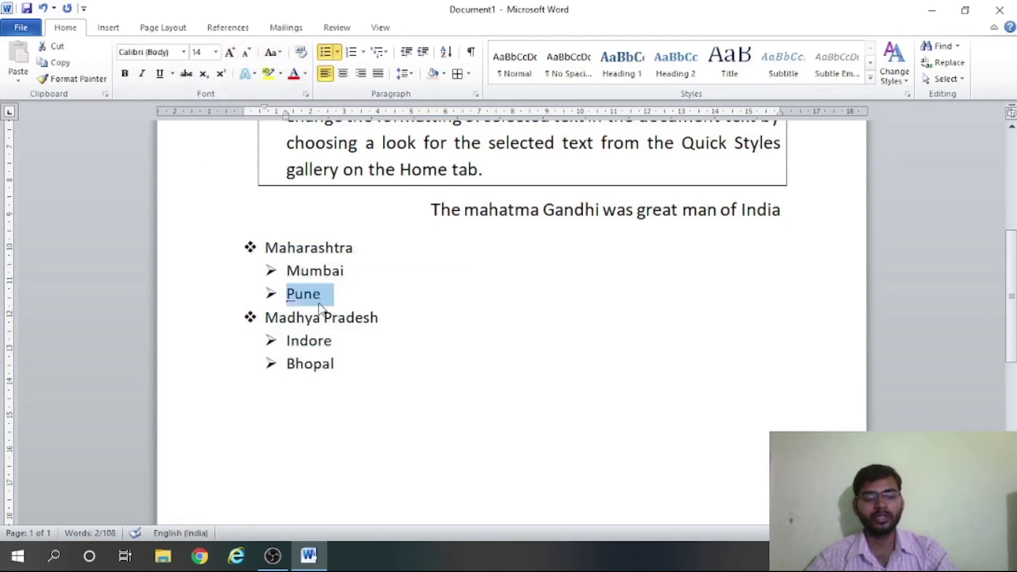
pyautogui.hotkey('ctrl', 'a')
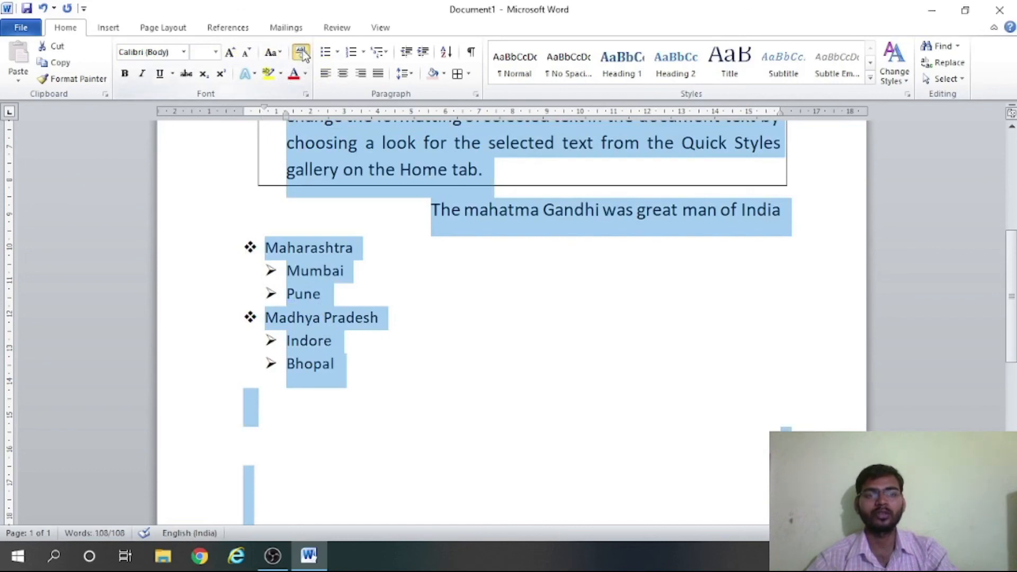
pyautogui.click(302, 53)
pyautogui.click(281, 254)
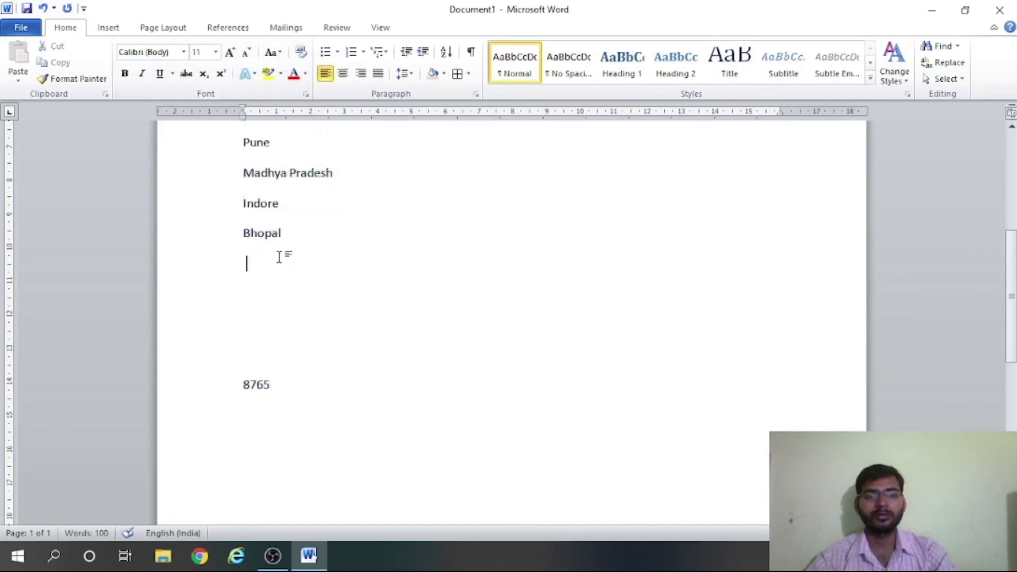
pyautogui.press('Up')
pyautogui.press('Up')
pyautogui.press('Up')
pyautogui.press('Up')
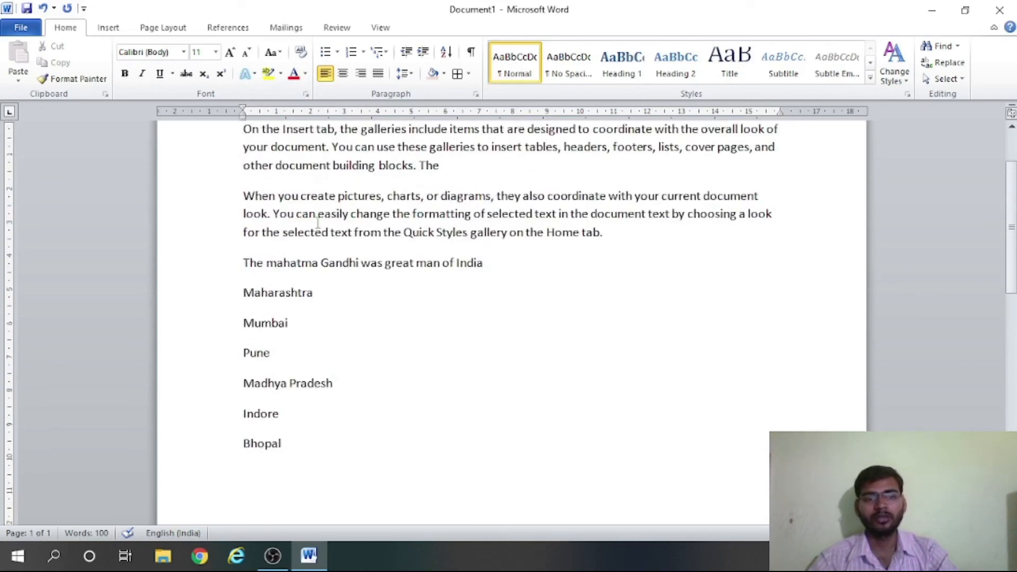
# Increase the font size of the entire document to 14.
pyautogui.hotkey('ctrl', 'a')
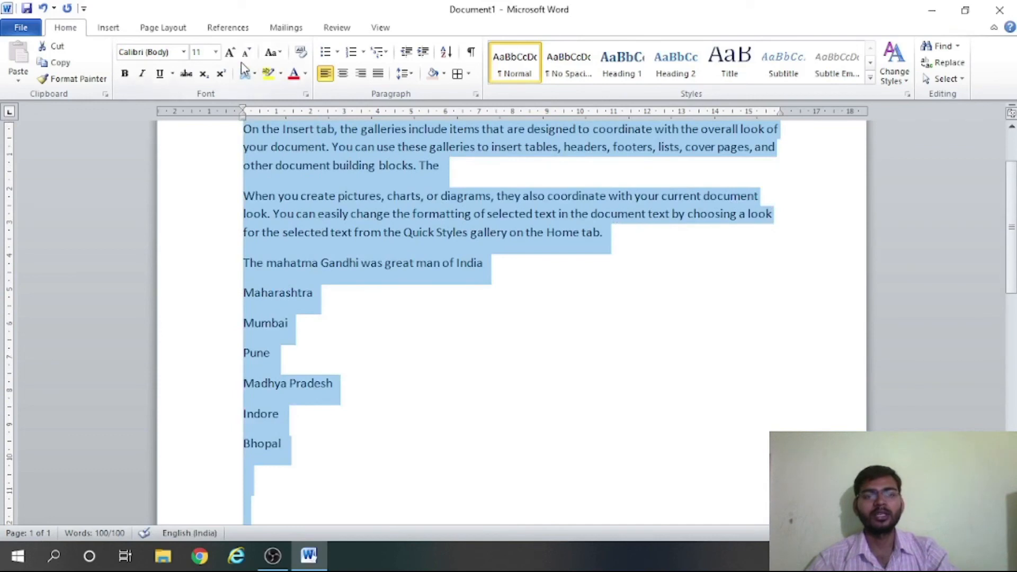
pyautogui.click(230, 52)
pyautogui.click(230, 53)
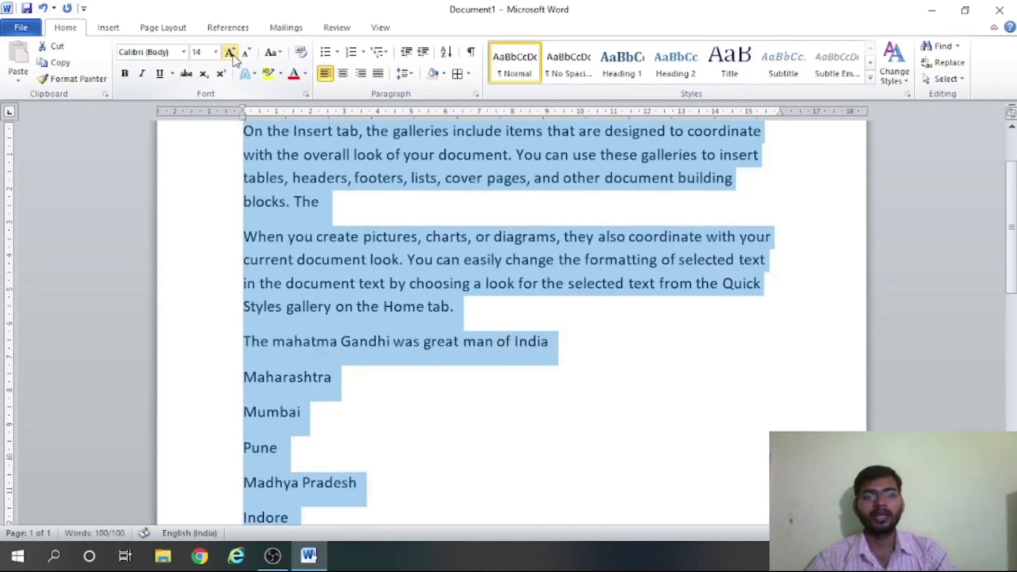
# Place the text cursor at the very start of the paragraph beginning "On the Insert tab".
pyautogui.click(339, 282)
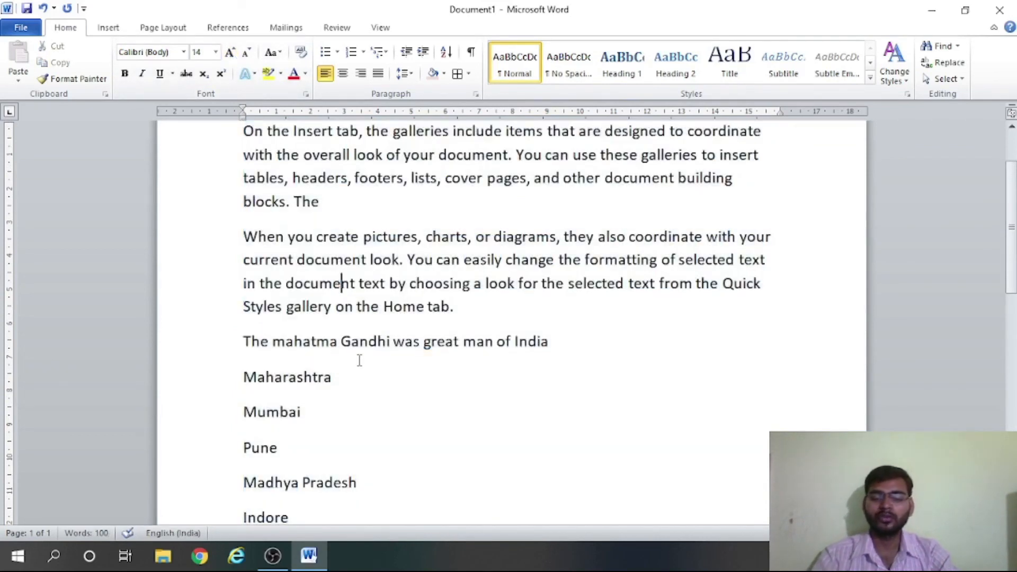
pyautogui.press('Up')
pyautogui.press('Up')
pyautogui.press('Up')
pyautogui.press('Up')
pyautogui.press('Up')
pyautogui.press('Up')
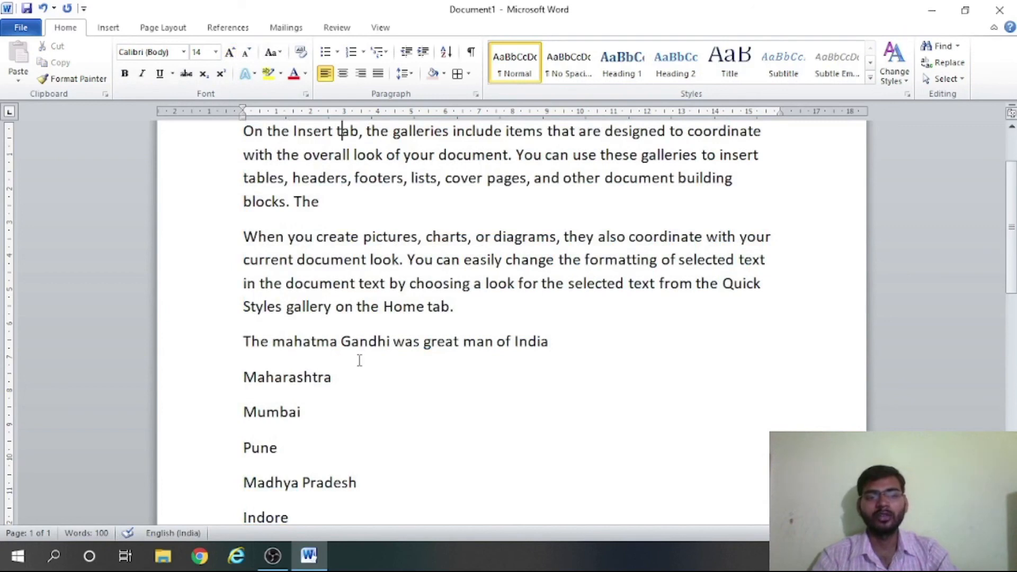
pyautogui.press('Left')
pyautogui.press('Left')
pyautogui.press('Left')
pyautogui.press('Left')
pyautogui.press('Left')
pyautogui.press('Left')
pyautogui.press('Left')
pyautogui.press('Left')
pyautogui.press('Left')
pyautogui.press('Left')
pyautogui.press('Left')
pyautogui.press('Left')
pyautogui.press('Left')
pyautogui.press('Left')
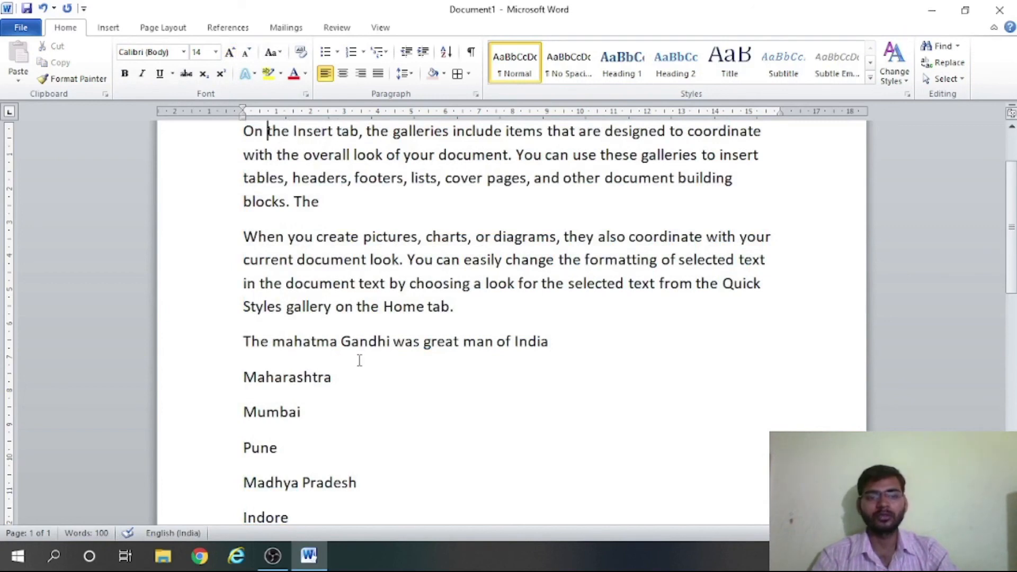
pyautogui.press('Left')
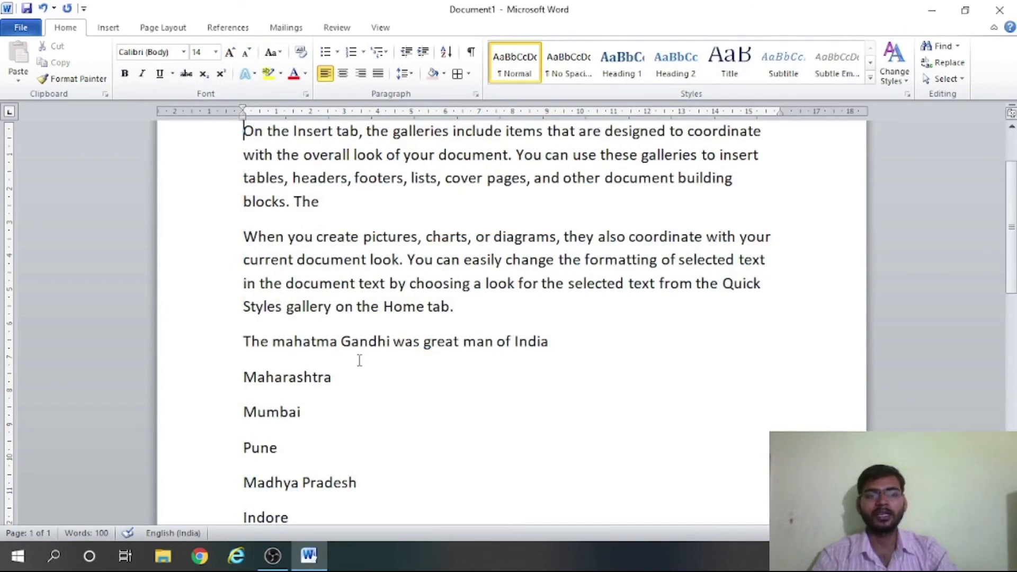
# Examine the first letters of the three text paragraphs above the list of states and cities.
pyautogui.press('Down')
pyautogui.press('Down')
pyautogui.press('Down')
pyautogui.press('Down')
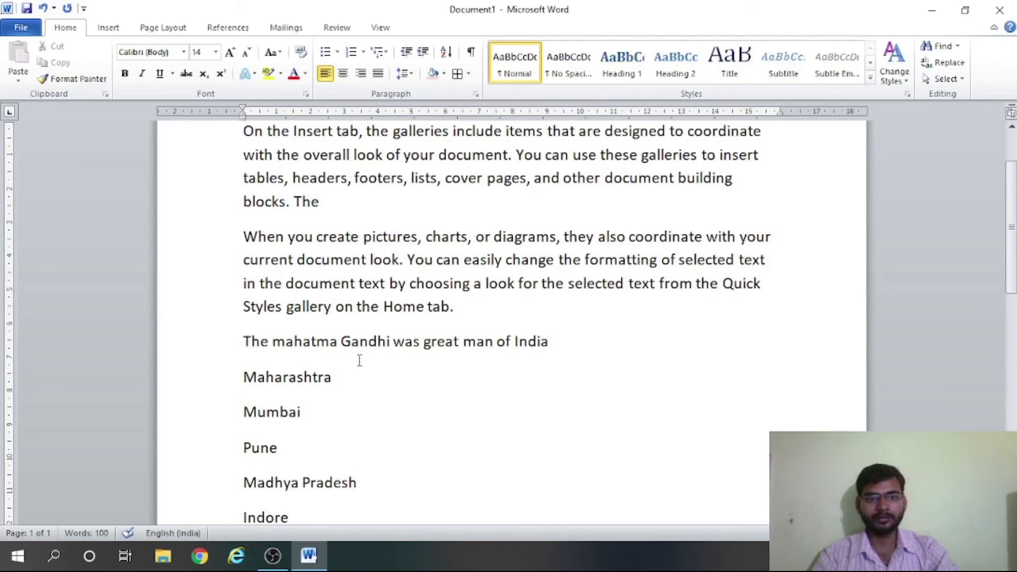
pyautogui.press('Down')
pyautogui.press('Down')
pyautogui.press('Down')
pyautogui.press('Down')
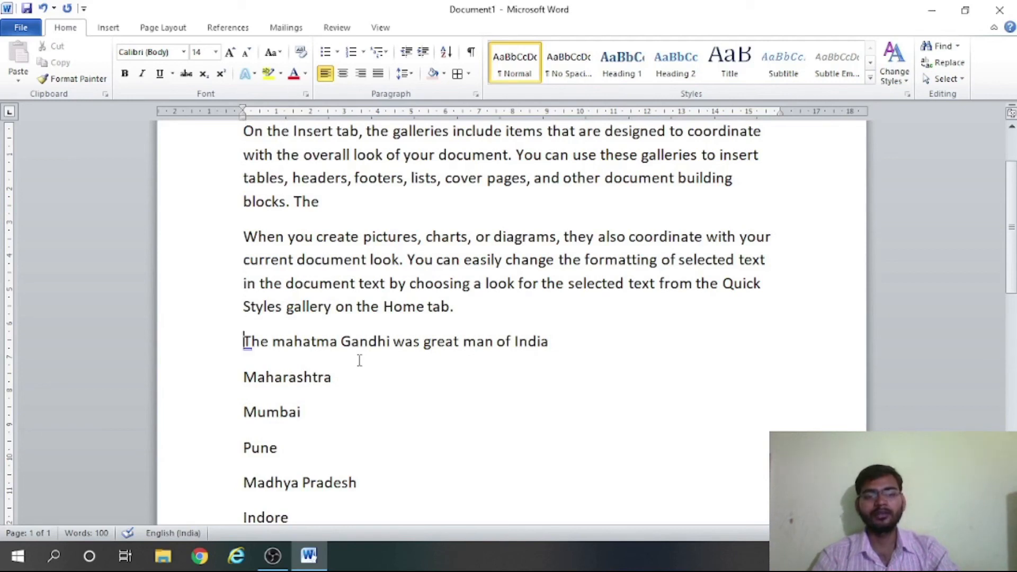
pyautogui.press('Up')
pyautogui.press('Up')
pyautogui.press('Up')
pyautogui.press('Up')
pyautogui.press('Up')
pyautogui.press('Up')
pyautogui.press('Up')
pyautogui.press('Up')
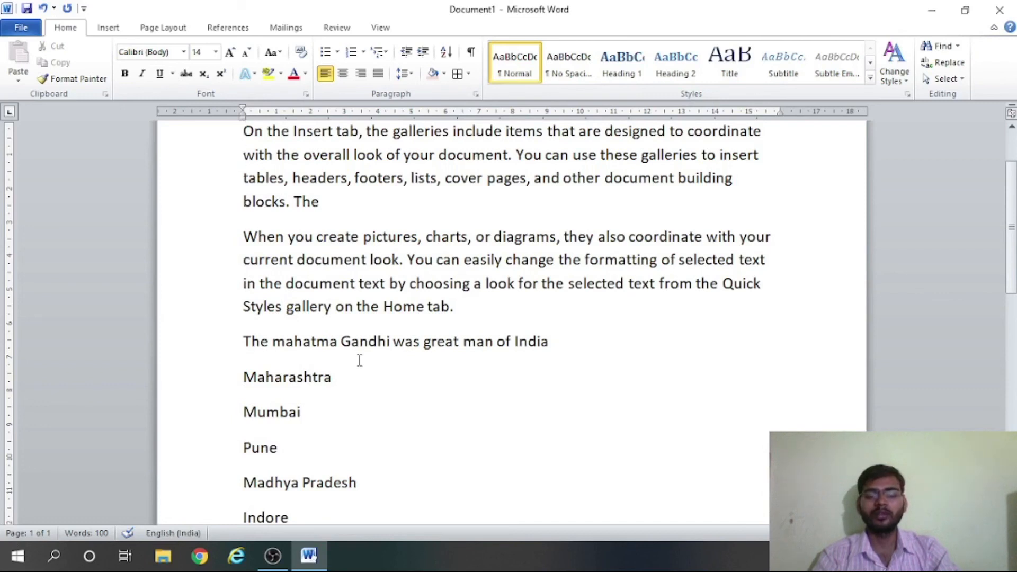
# Sort the three text paragraphs above Maharashtra by paragraph text in ascending order, with no header row.
pyautogui.hotkey('shift', 'Down')
pyautogui.hotkey('shift', 'Down')
pyautogui.hotkey('shift', 'Down')
pyautogui.hotkey('shift', 'Down')
pyautogui.hotkey('shift', 'Down')
pyautogui.hotkey('shift', 'Down')
pyautogui.hotkey('shift', 'Down')
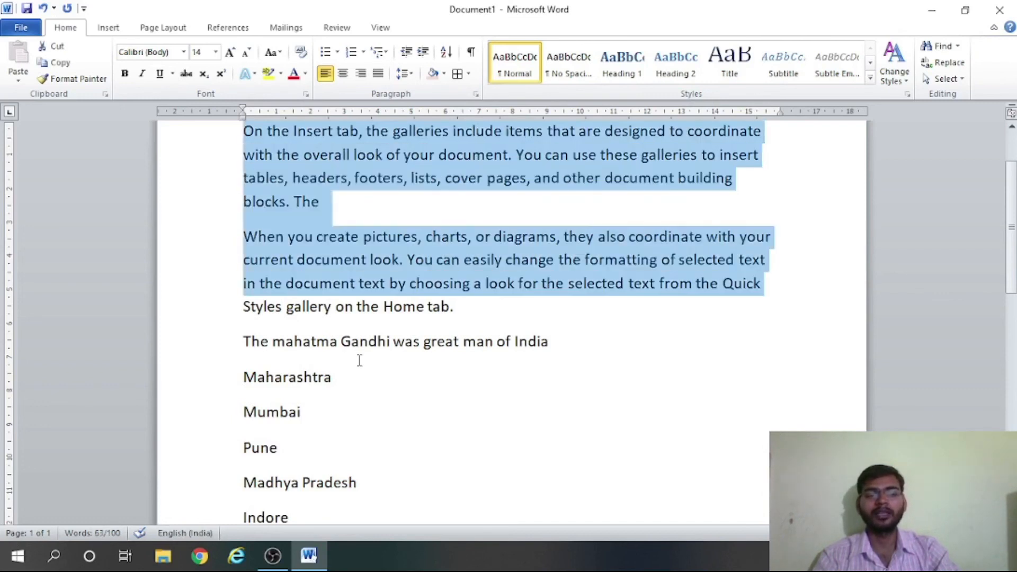
pyautogui.hotkey('shift', 'Down')
pyautogui.hotkey('shift', 'Down')
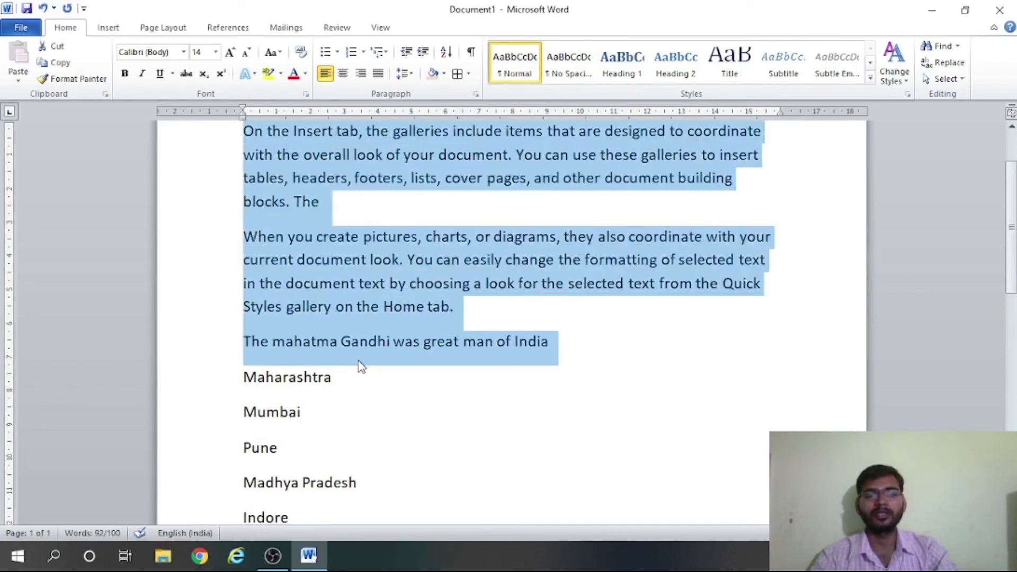
pyautogui.click(447, 53)
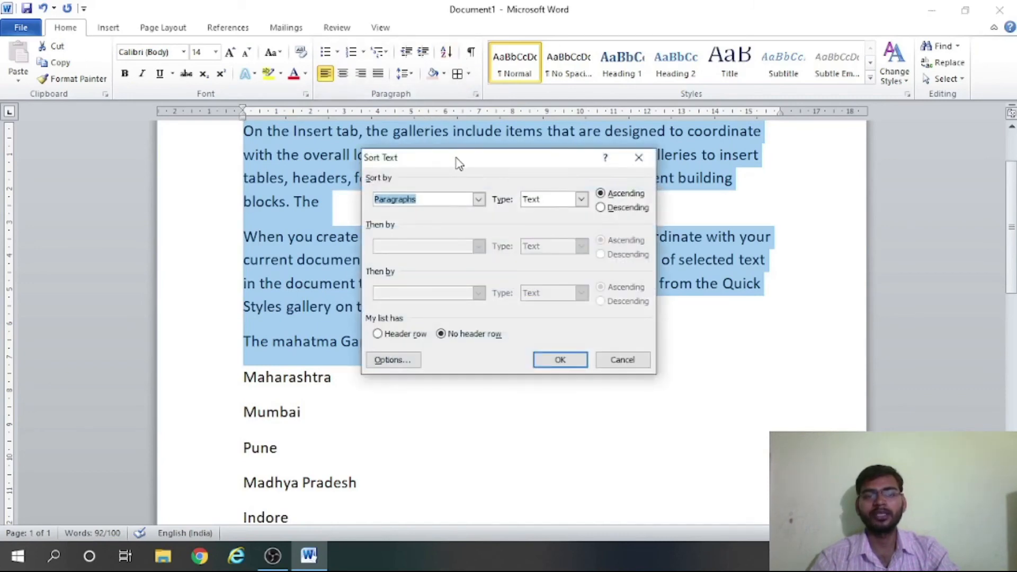
pyautogui.moveTo(440, 158); pyautogui.dragTo(397, 138)
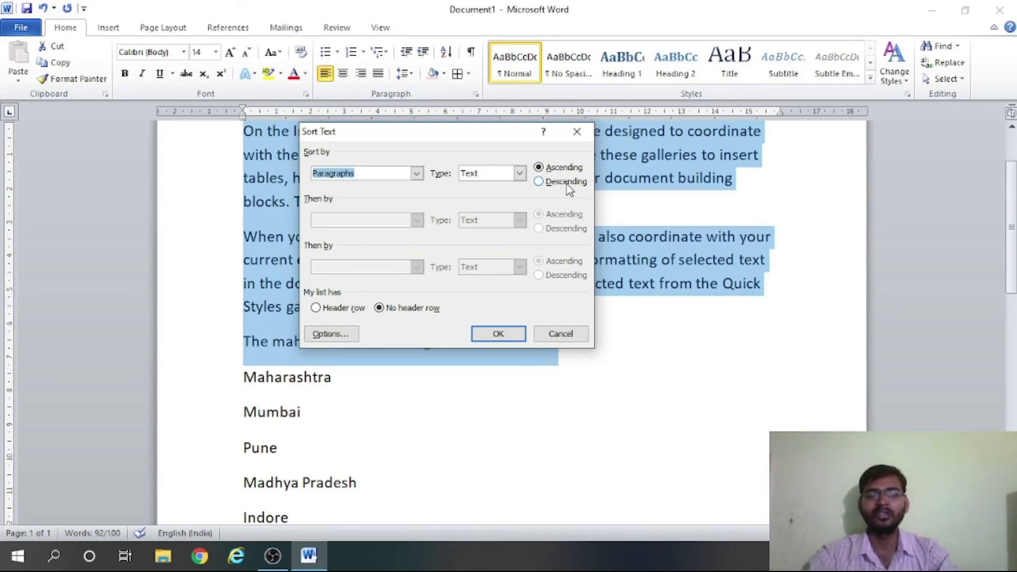
pyautogui.click(498, 334)
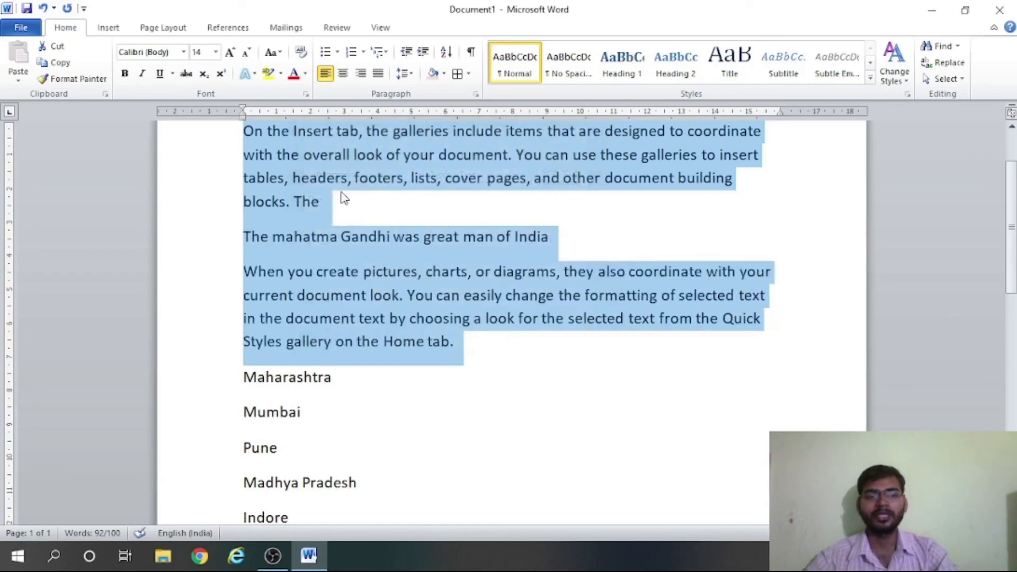
# Delete the initial W of "When" so the third paragraph begins with "hen you create pictures".
pyautogui.click(291, 130)
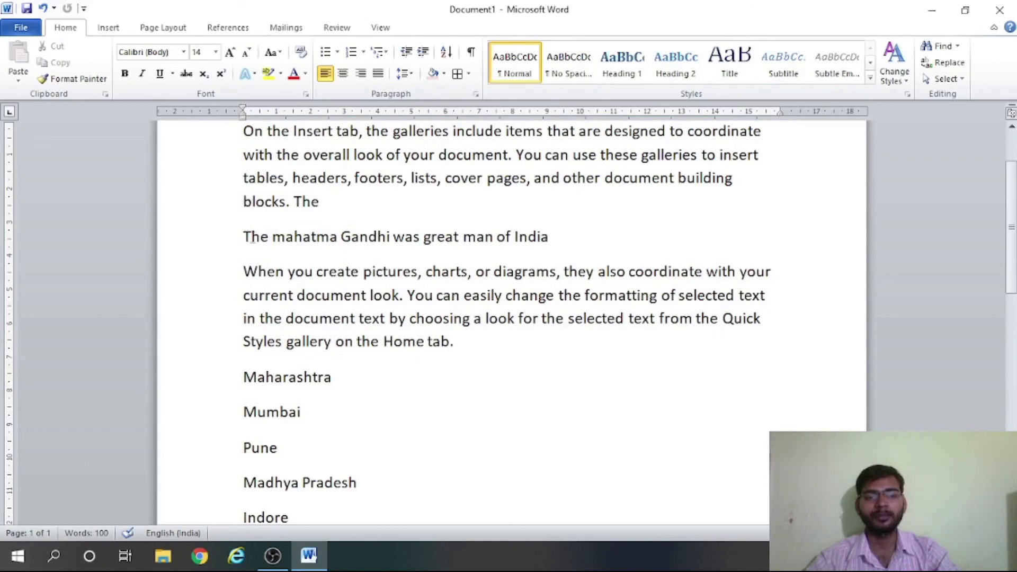
pyautogui.click(254, 274)
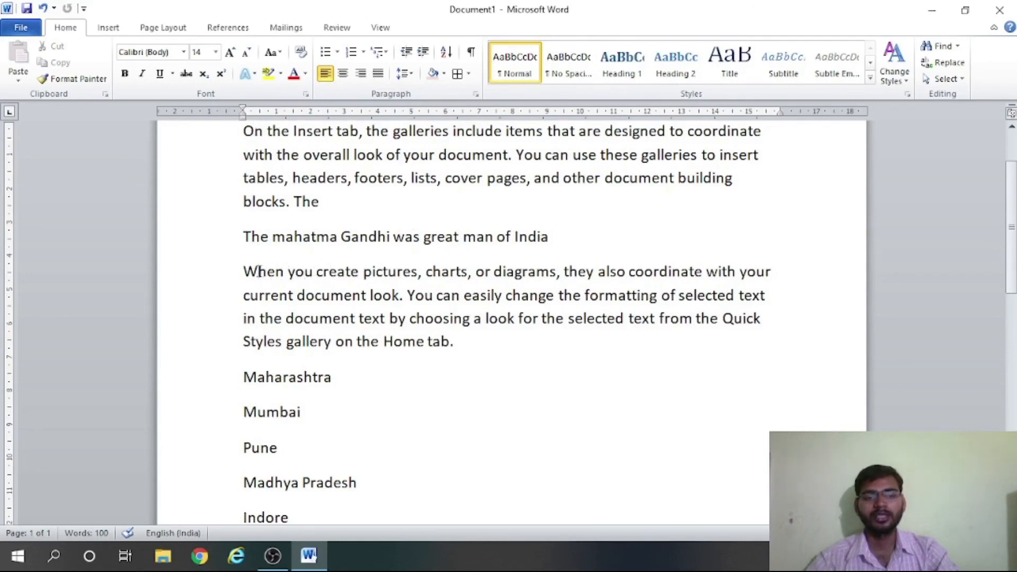
pyautogui.press('BackSpace')
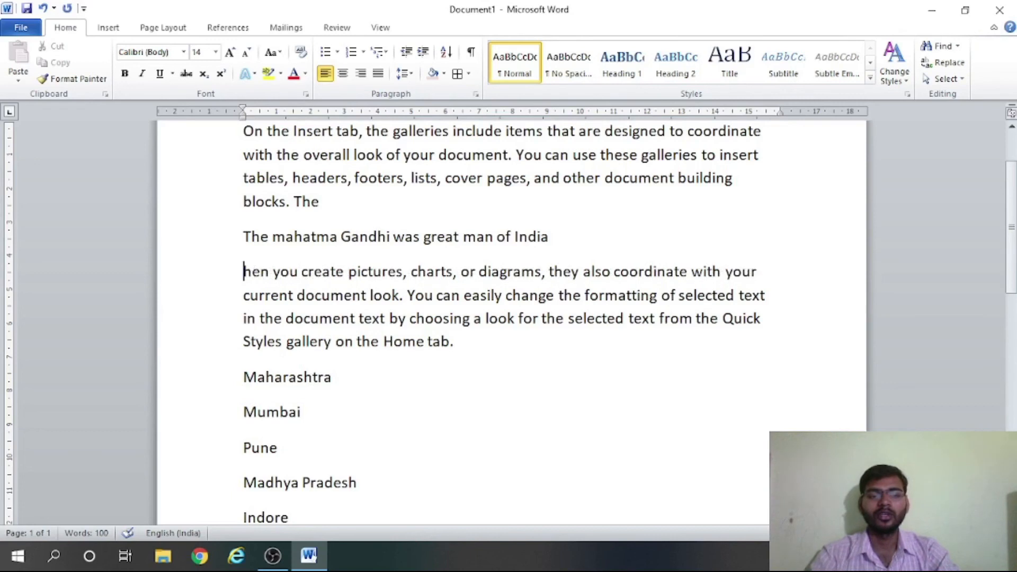
pyautogui.click(364, 354)
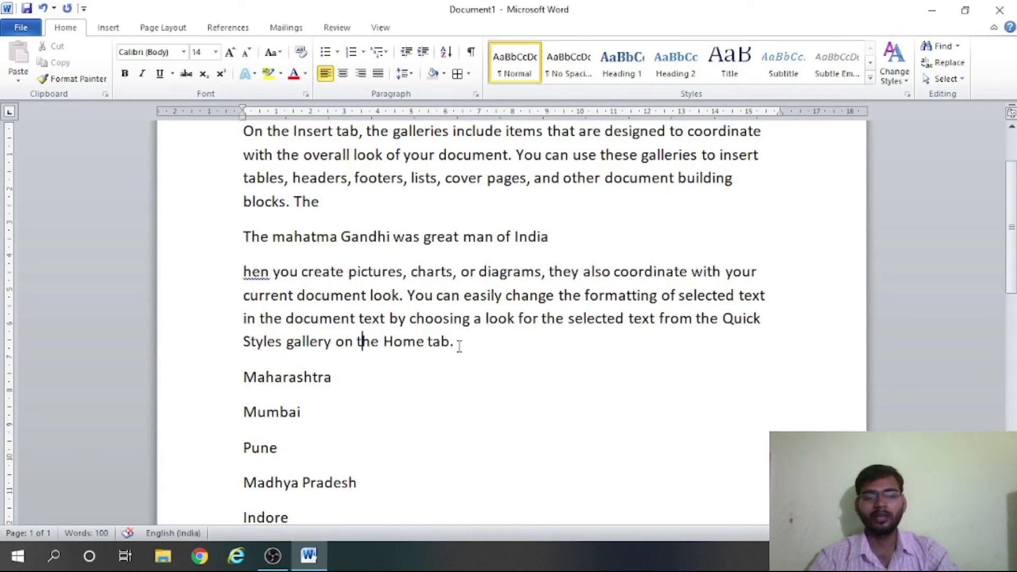
# Sort the three paragraphs again in ascending text order so the one starting with "hen" comes first.
pyautogui.moveTo(458, 345); pyautogui.dragTo(213, 130)
pyautogui.click(446, 53)
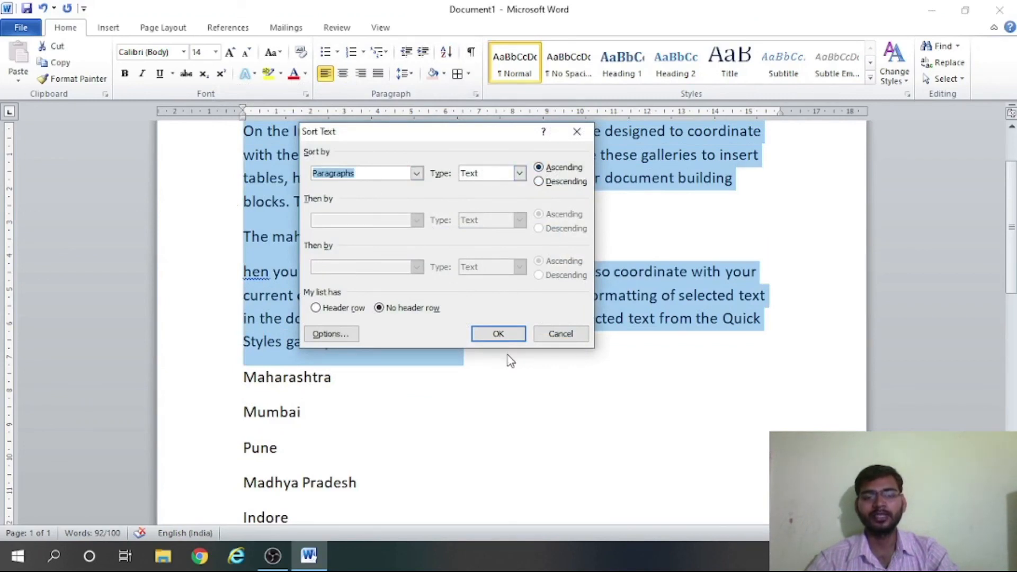
pyautogui.click(512, 335)
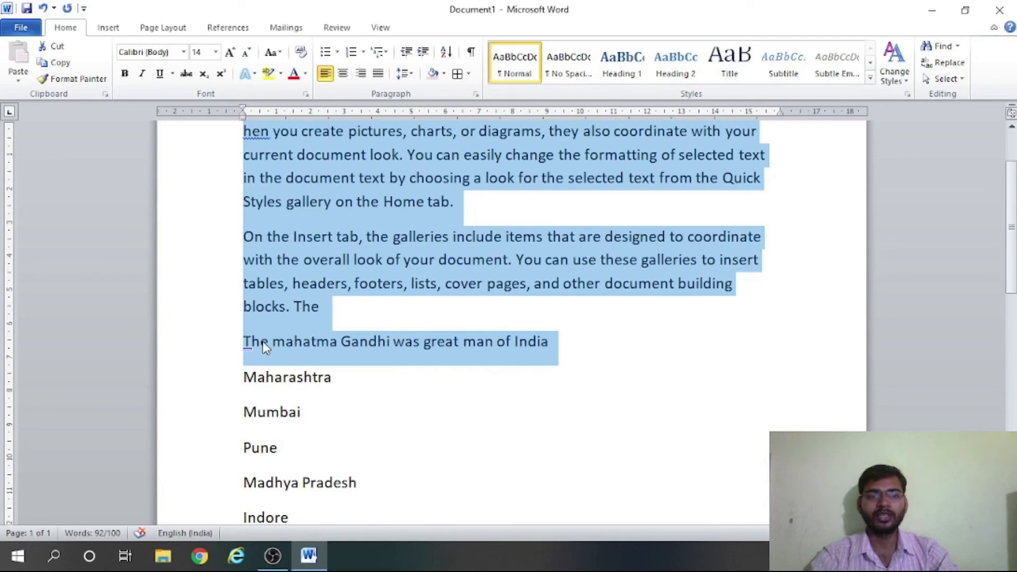
# Increase the font size of the three sorted paragraphs to 18 and place the cursor in the first paragraph's opening line.
pyautogui.click(232, 59)
pyautogui.click(233, 58)
pyautogui.click(476, 251)
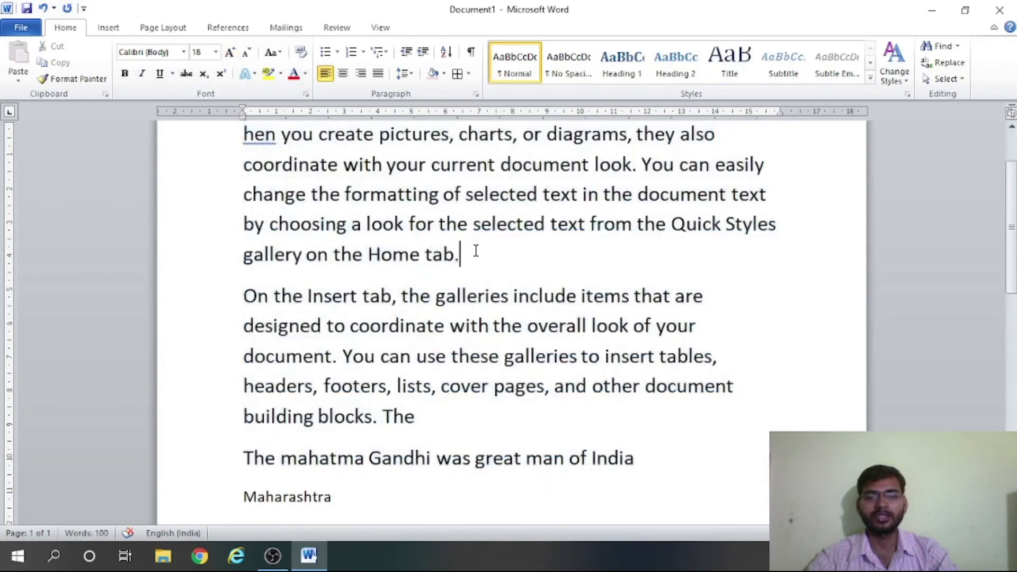
pyautogui.press('Up')
pyautogui.press('Up')
pyautogui.press('Up')
pyautogui.press('Up')
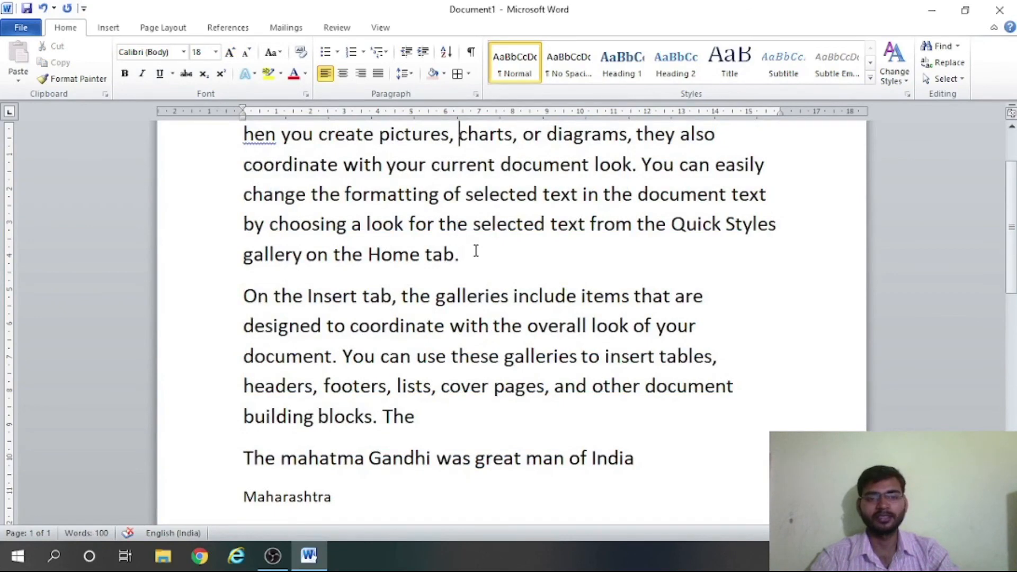